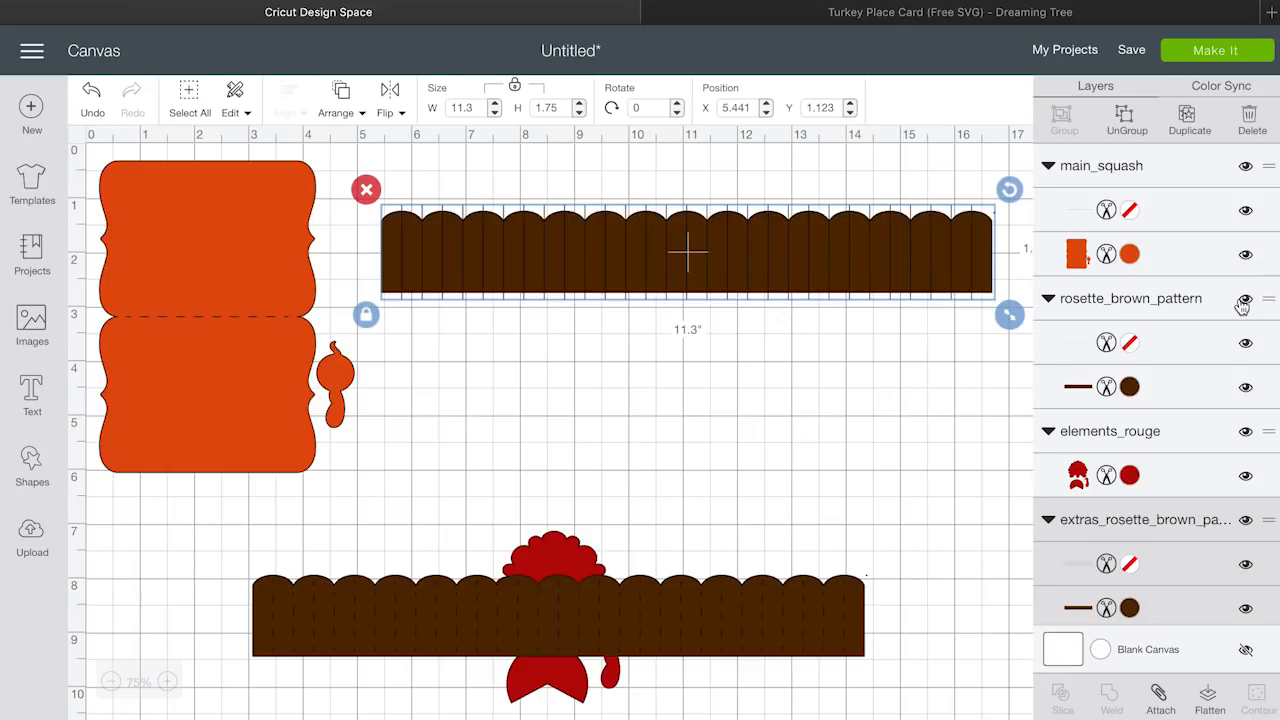
Step: Hide main_squash, elements_rouge and rosette_brown_pattern, and move the extras rosette strip to about X 2.35, Y 3.38
click(1245, 166)
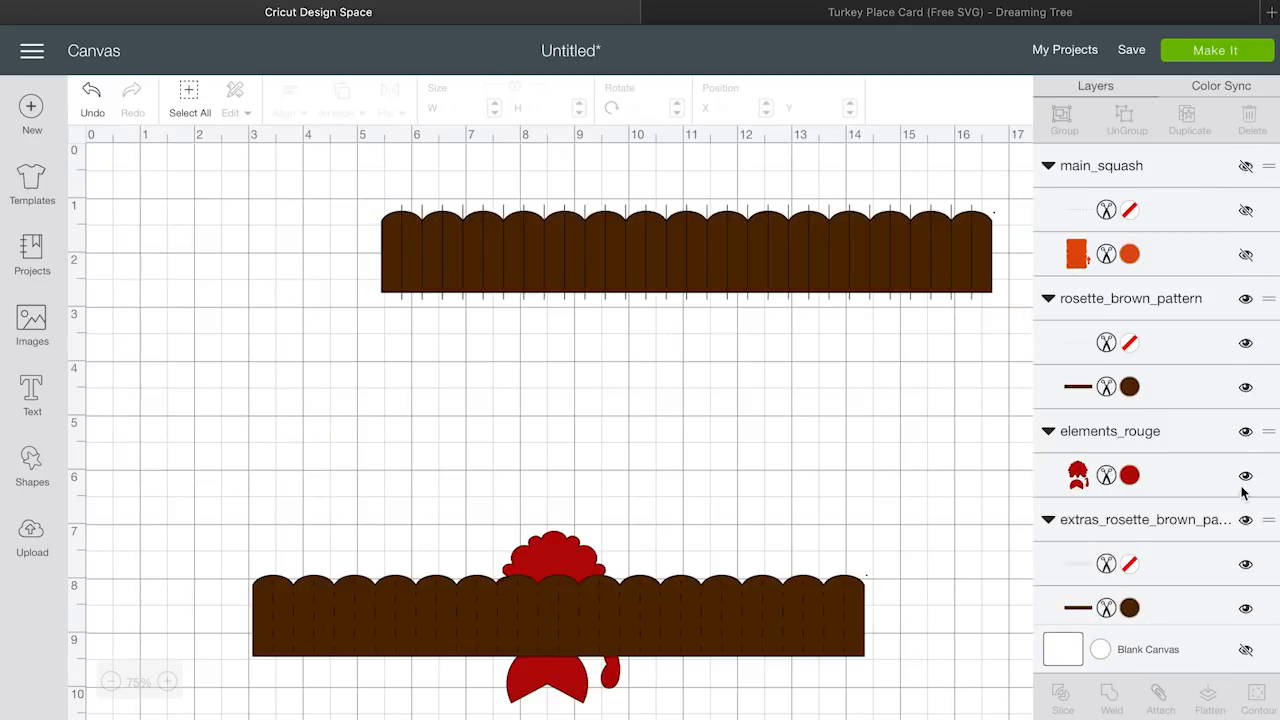
click(1245, 432)
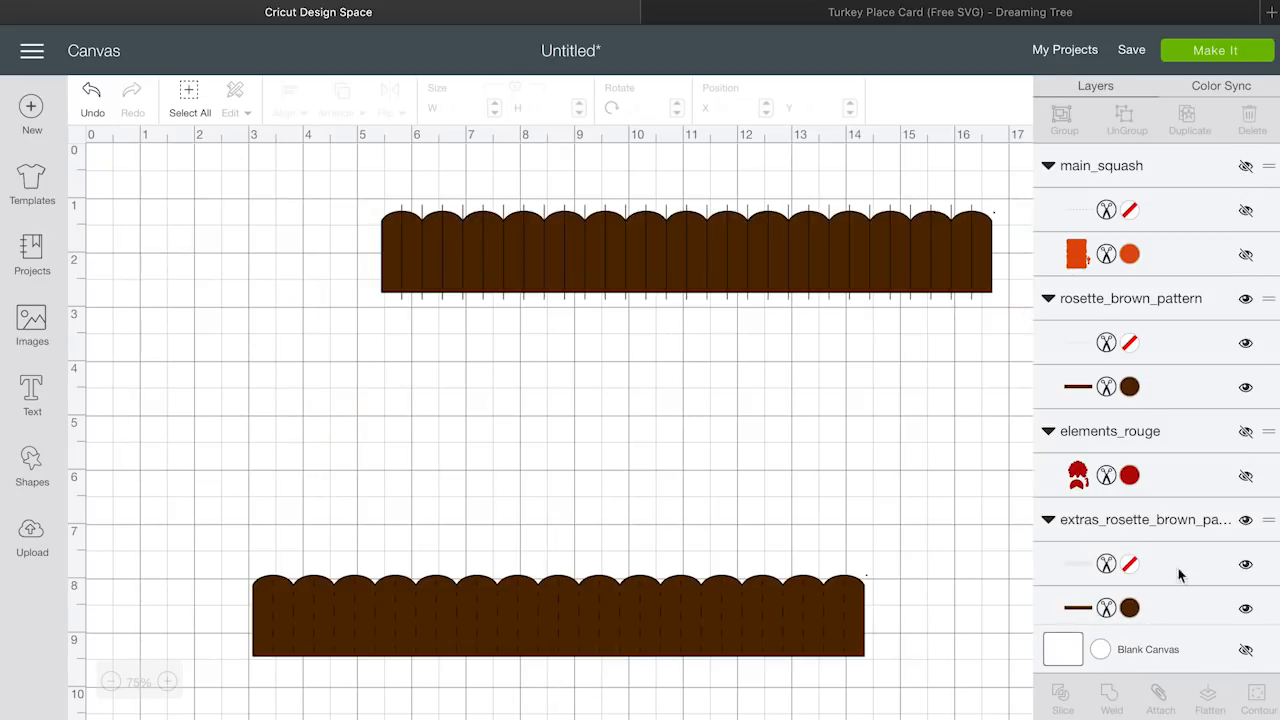
click(1245, 520)
click(1245, 520)
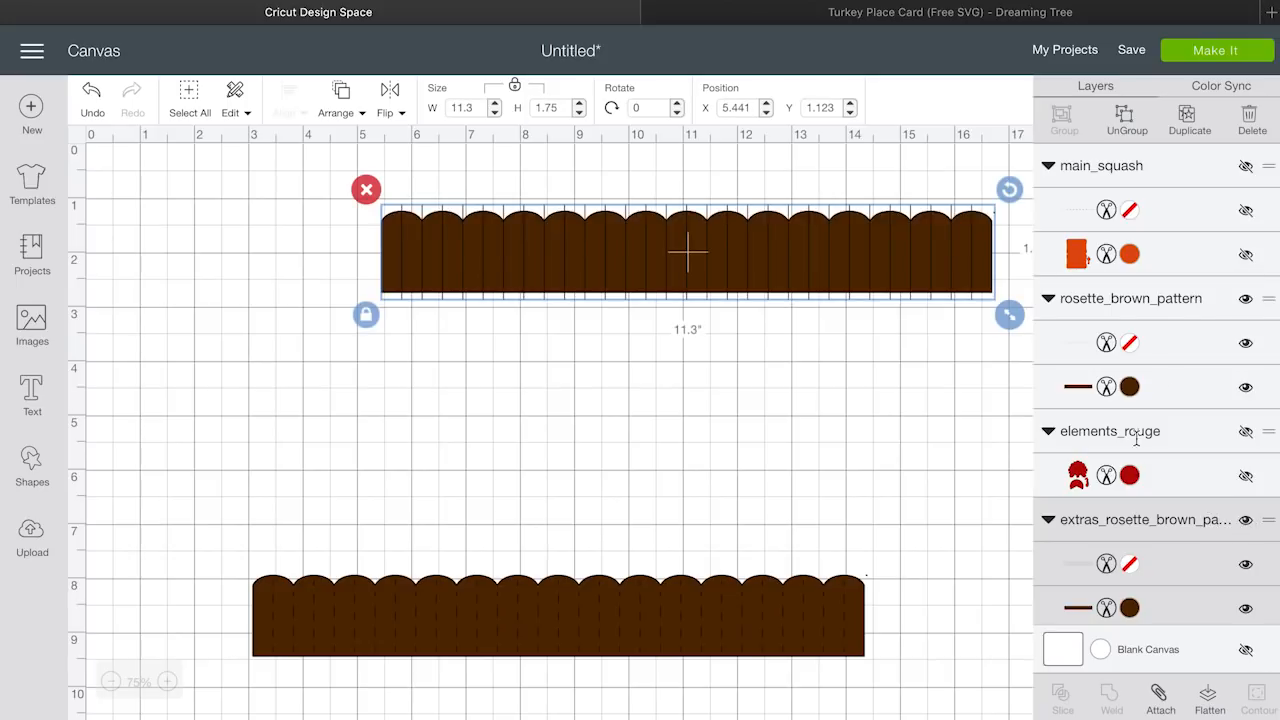
click(1244, 302)
drag(683, 263, 512, 385)
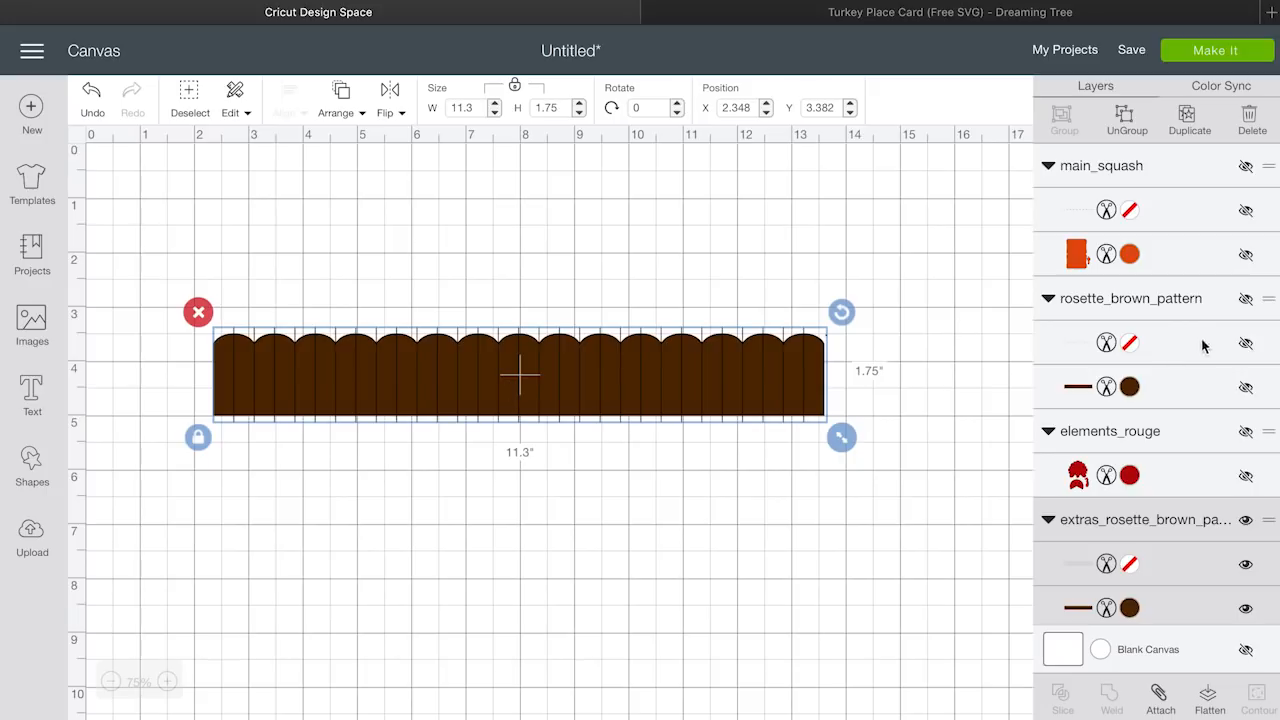
Step: Examine the fold-line and brown base layers of the extras rosette strip by toggling their visibility and selecting each in turn
click(1246, 566)
click(1246, 566)
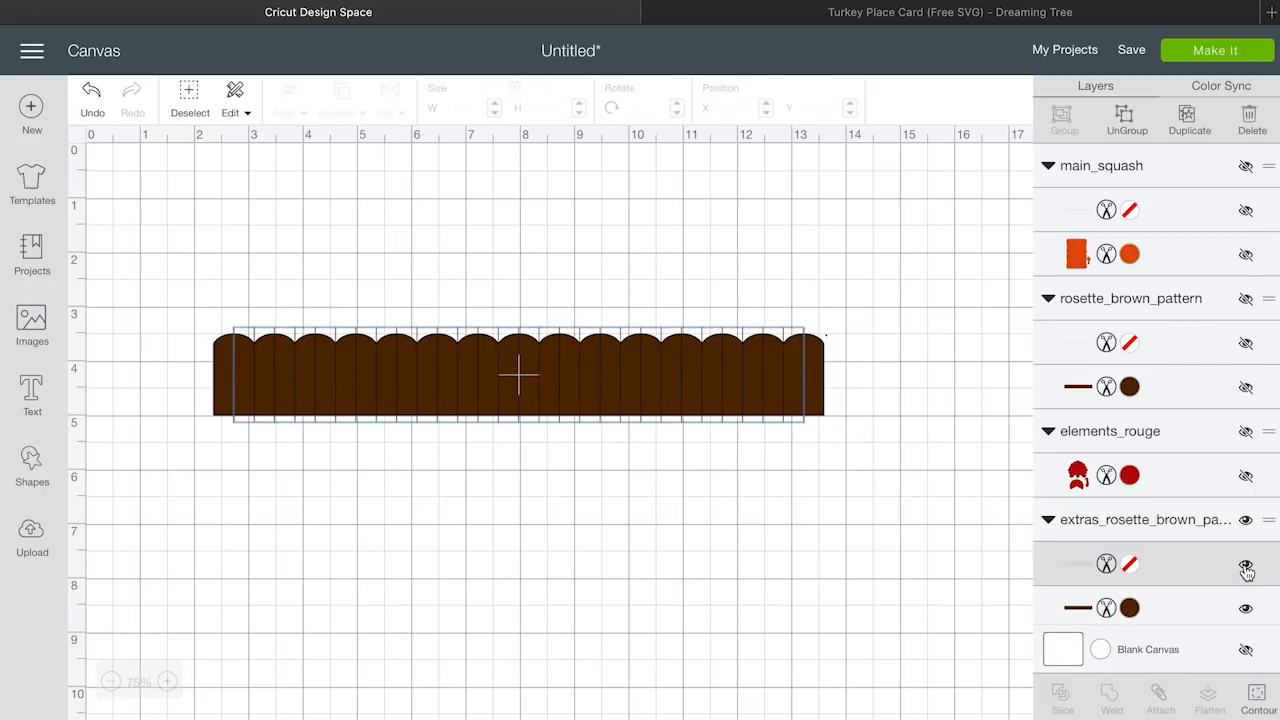
click(1246, 566)
click(1246, 566)
click(1246, 566)
click(1246, 566)
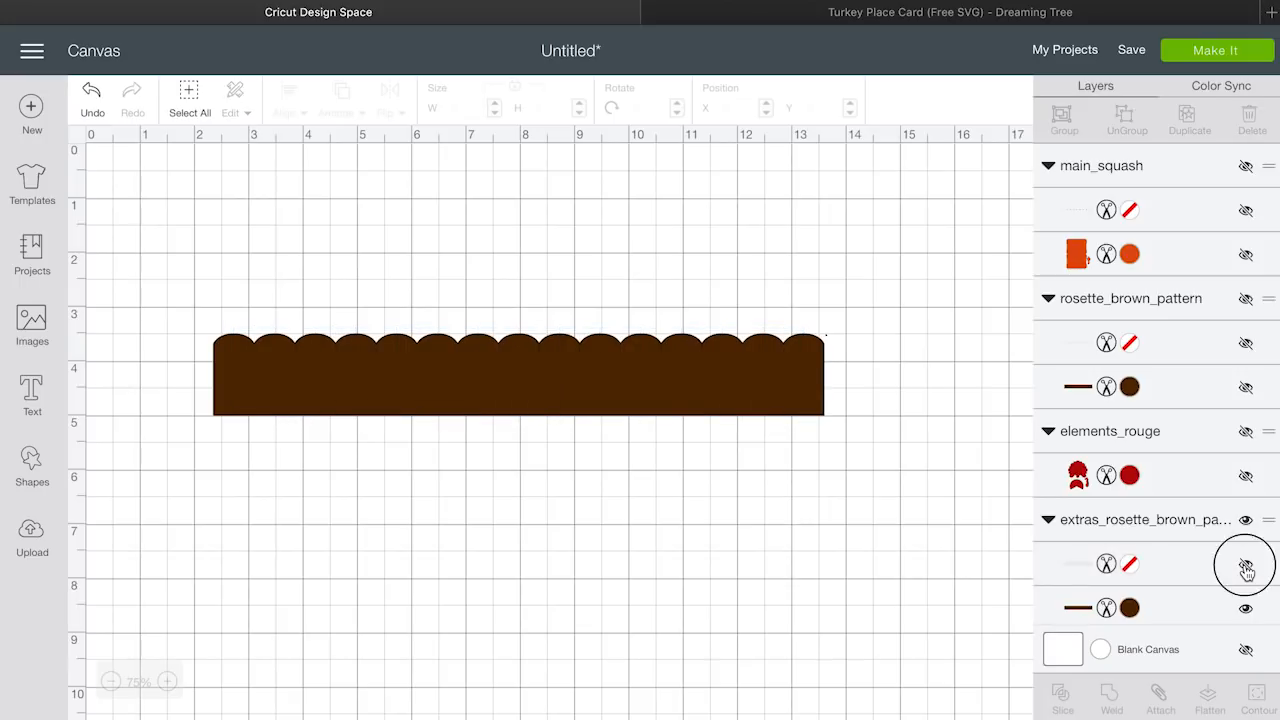
click(1246, 611)
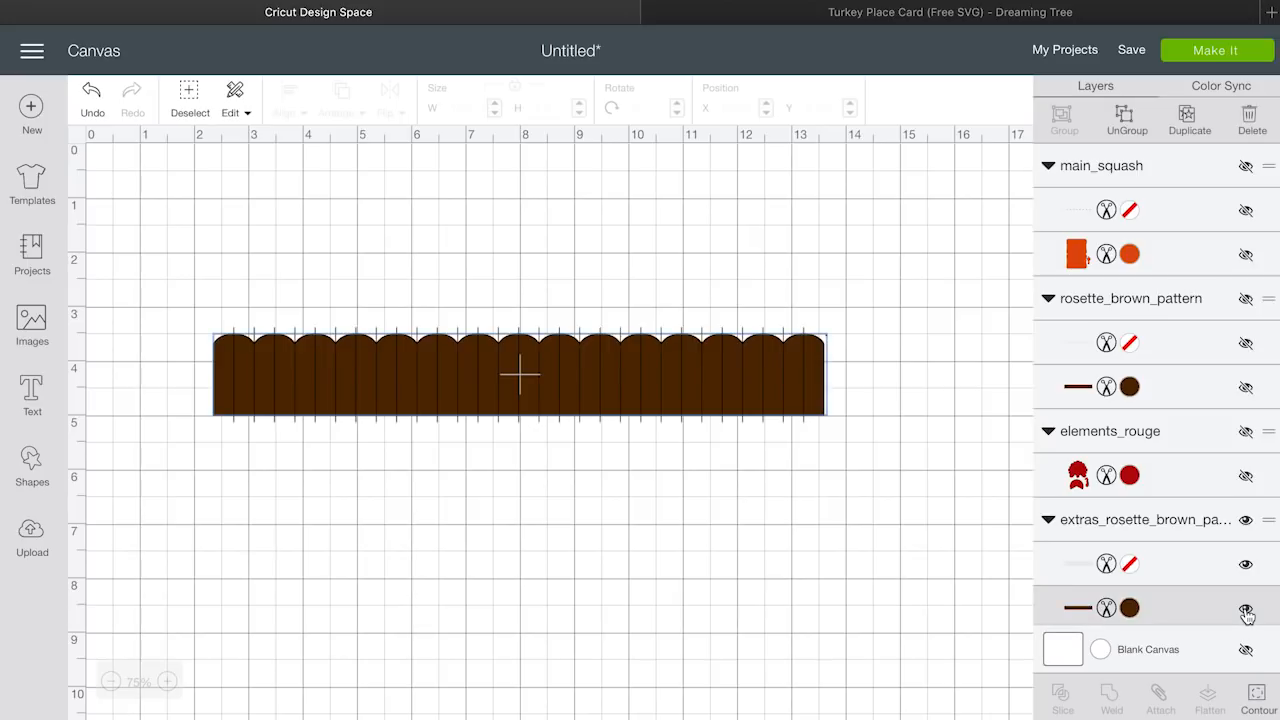
click(1246, 610)
click(1246, 610)
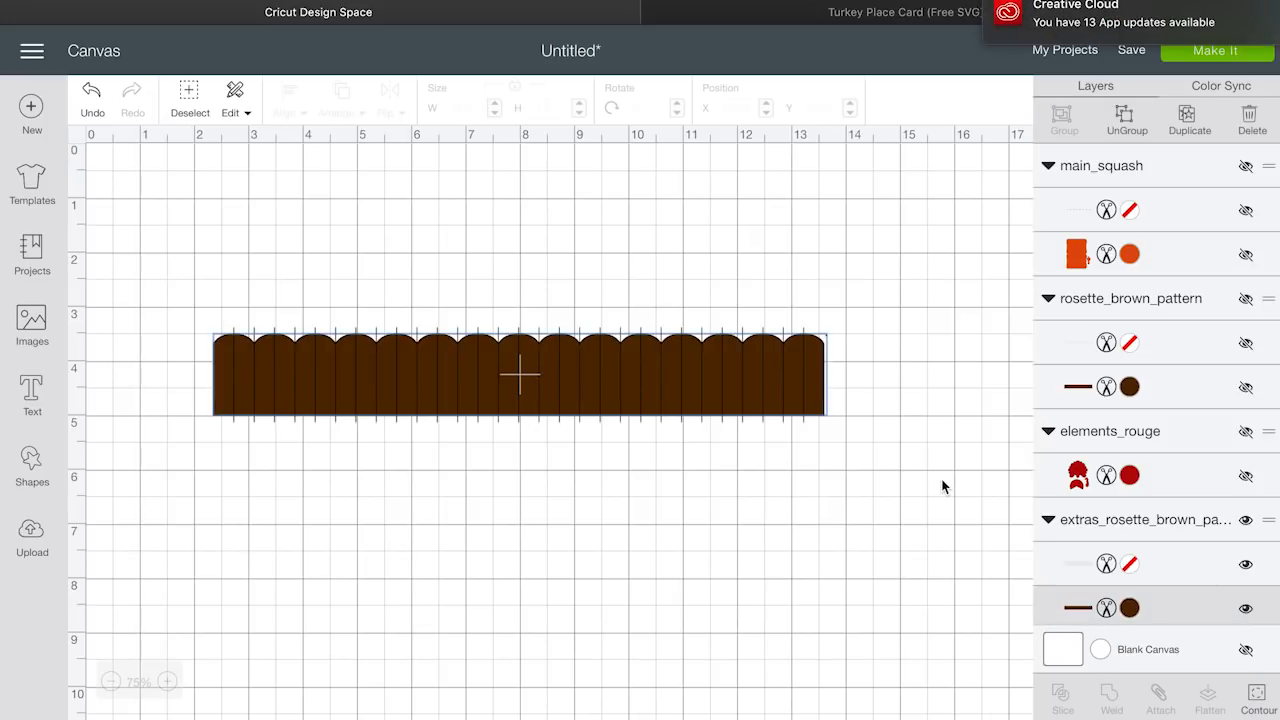
click(1164, 561)
click(1170, 603)
click(1172, 568)
click(1170, 612)
Step: Set the line type of the extras rosette strip's fold-line layer to Score
click(1171, 566)
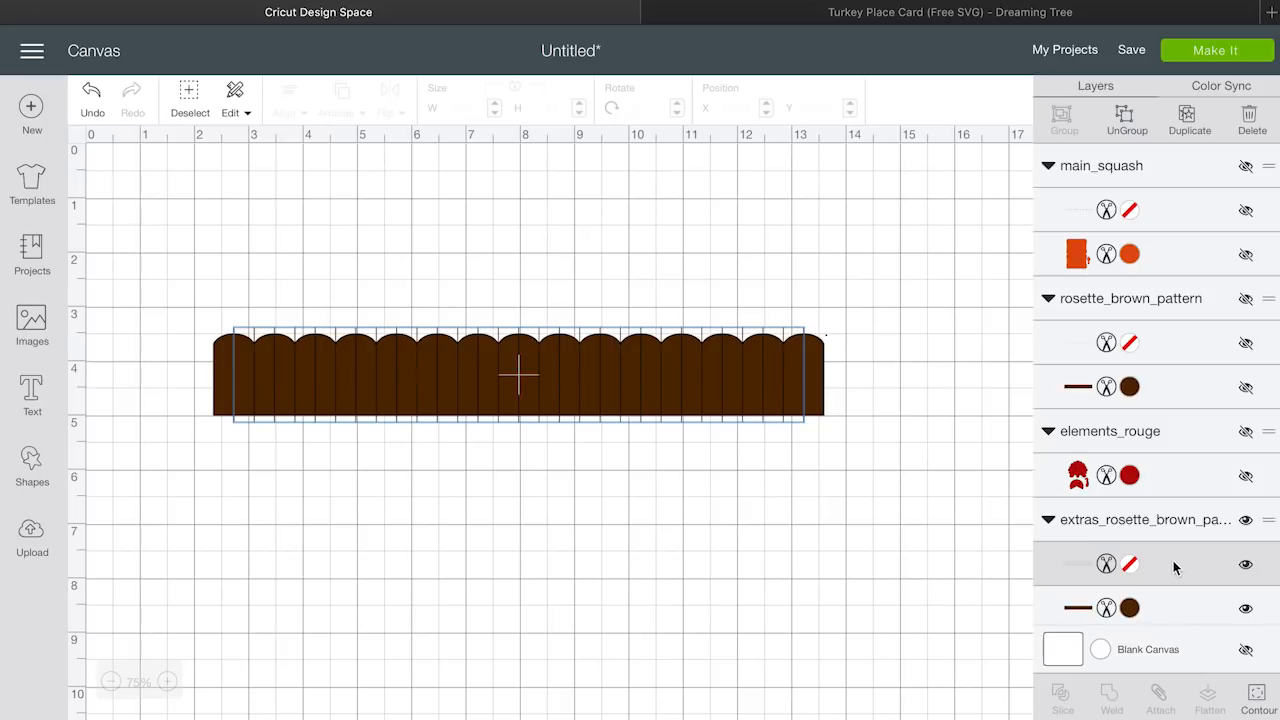
click(1106, 566)
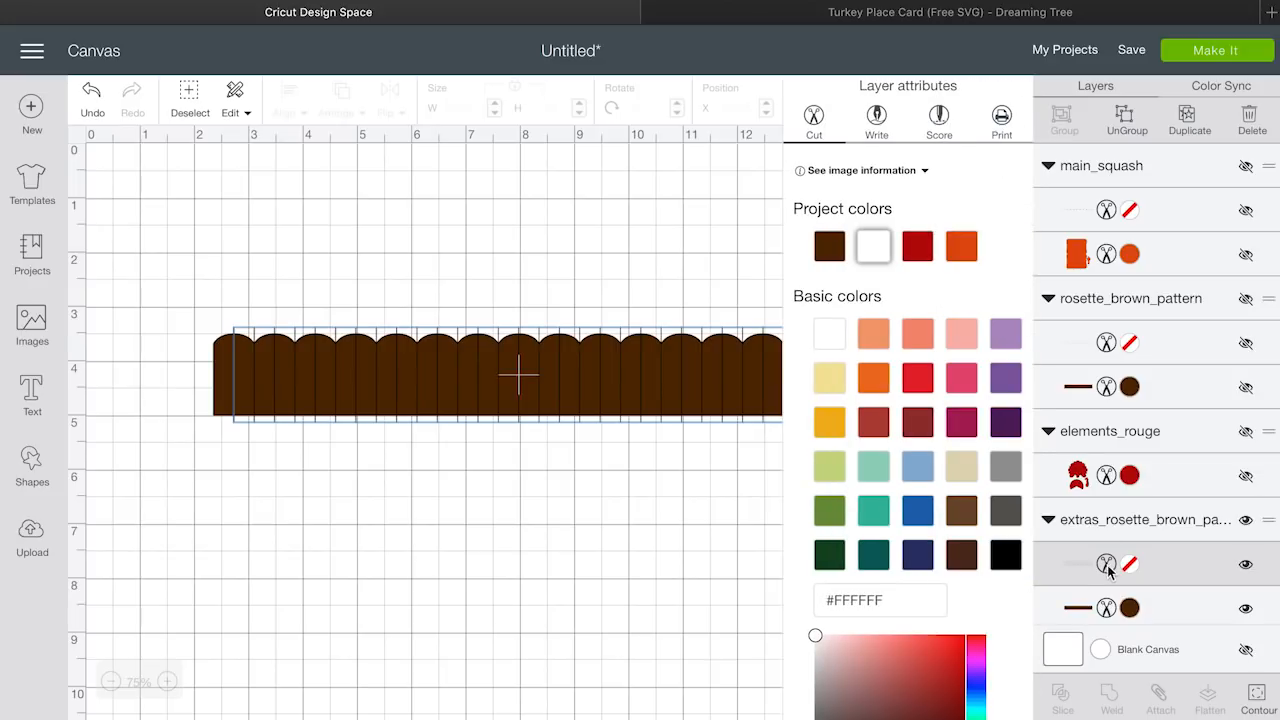
click(938, 117)
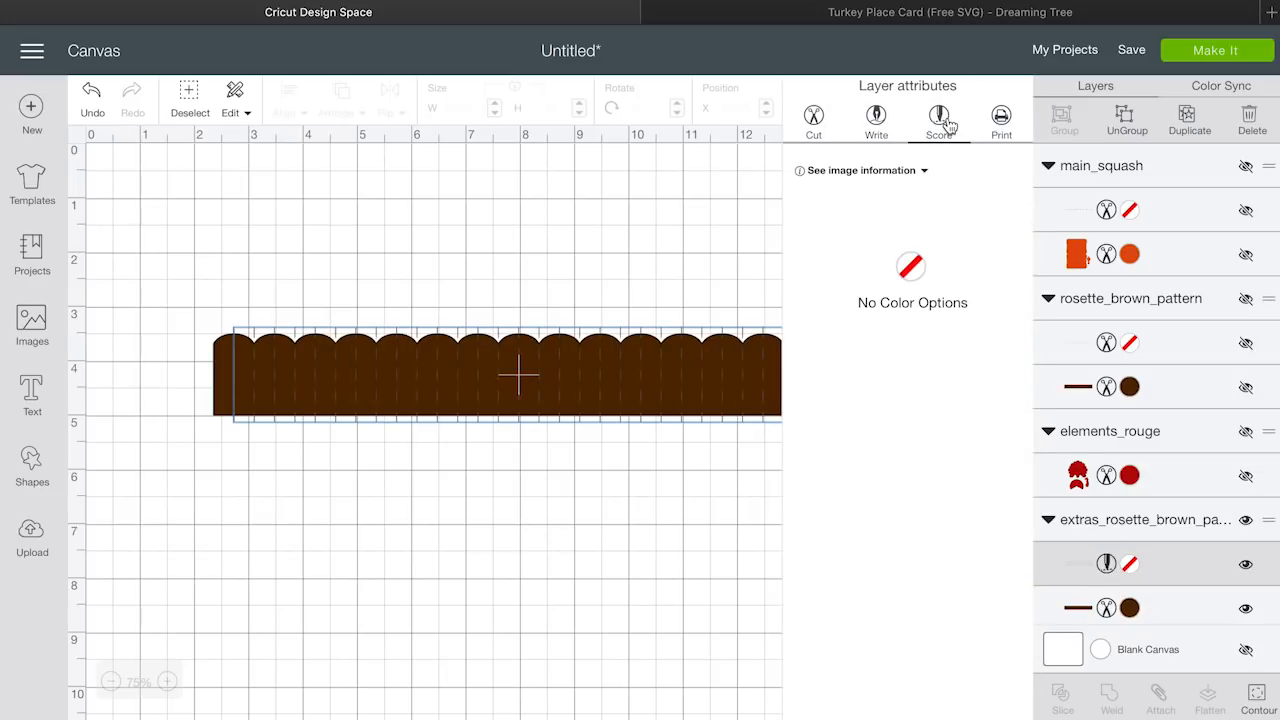
click(708, 238)
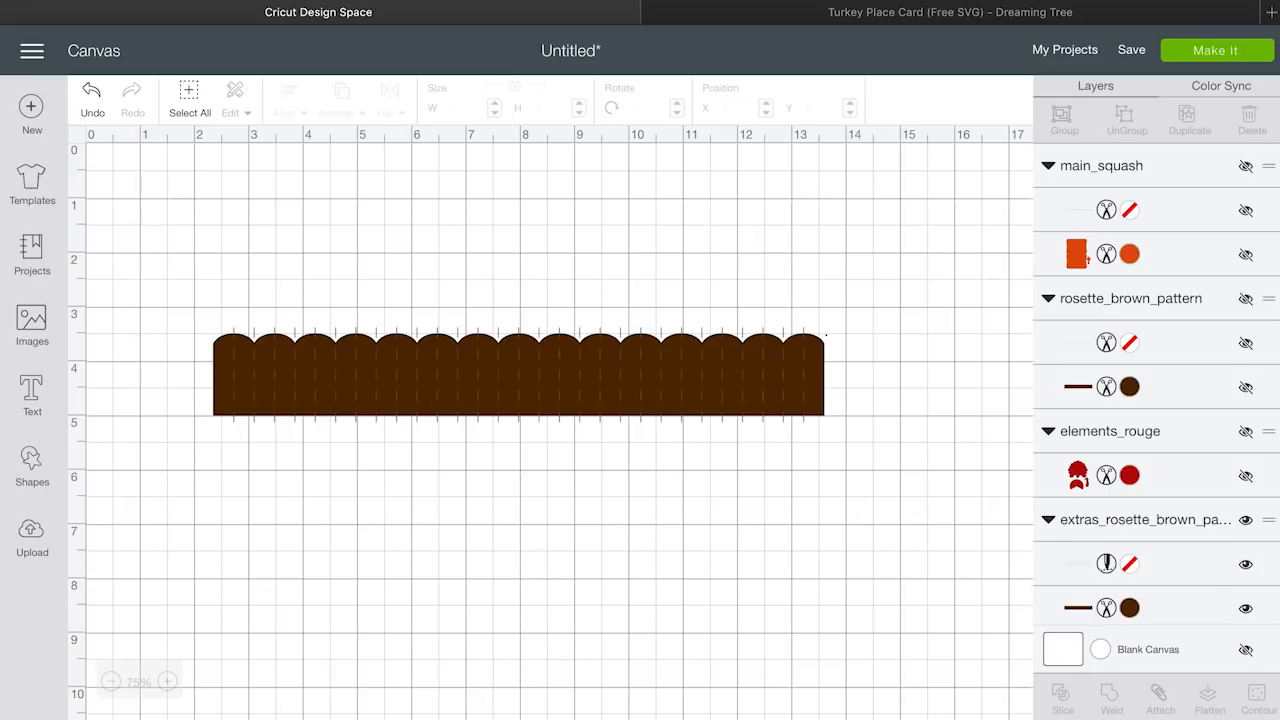
Step: Switch to the Turkey Place Card web page, enlarge the product photo, and return to Cricut Design Space
click(829, 14)
click(426, 187)
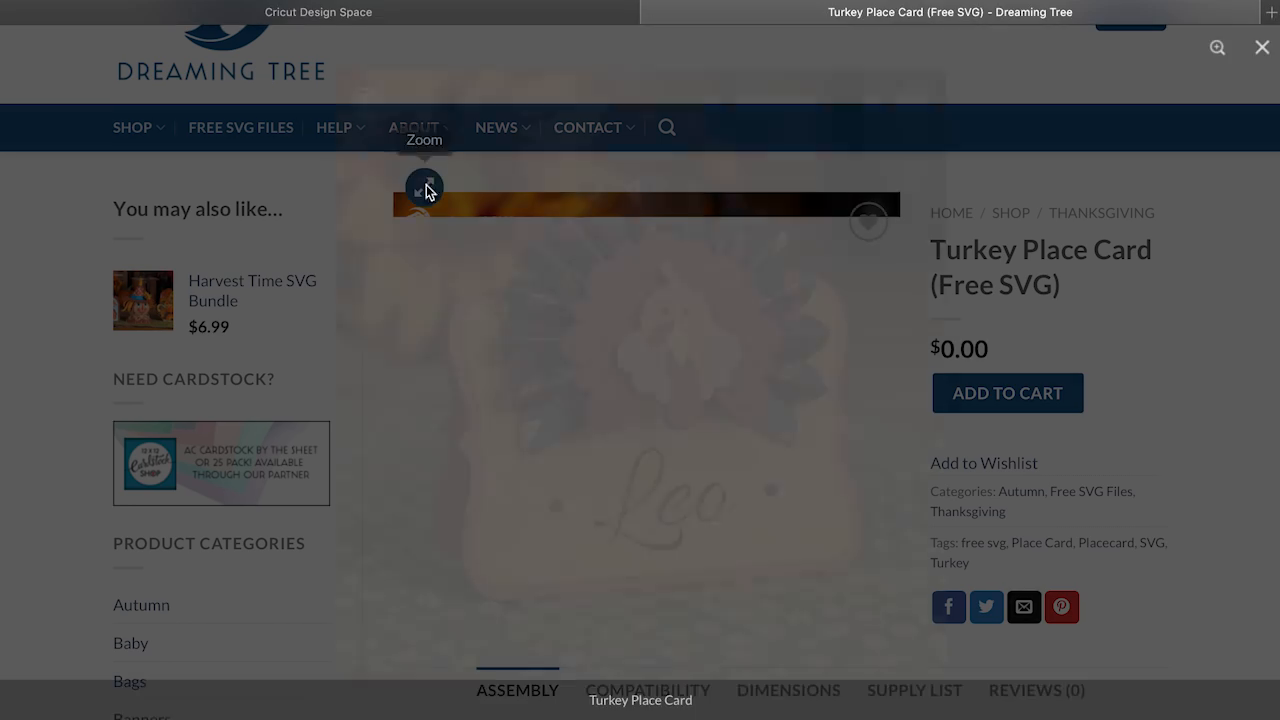
click(464, 14)
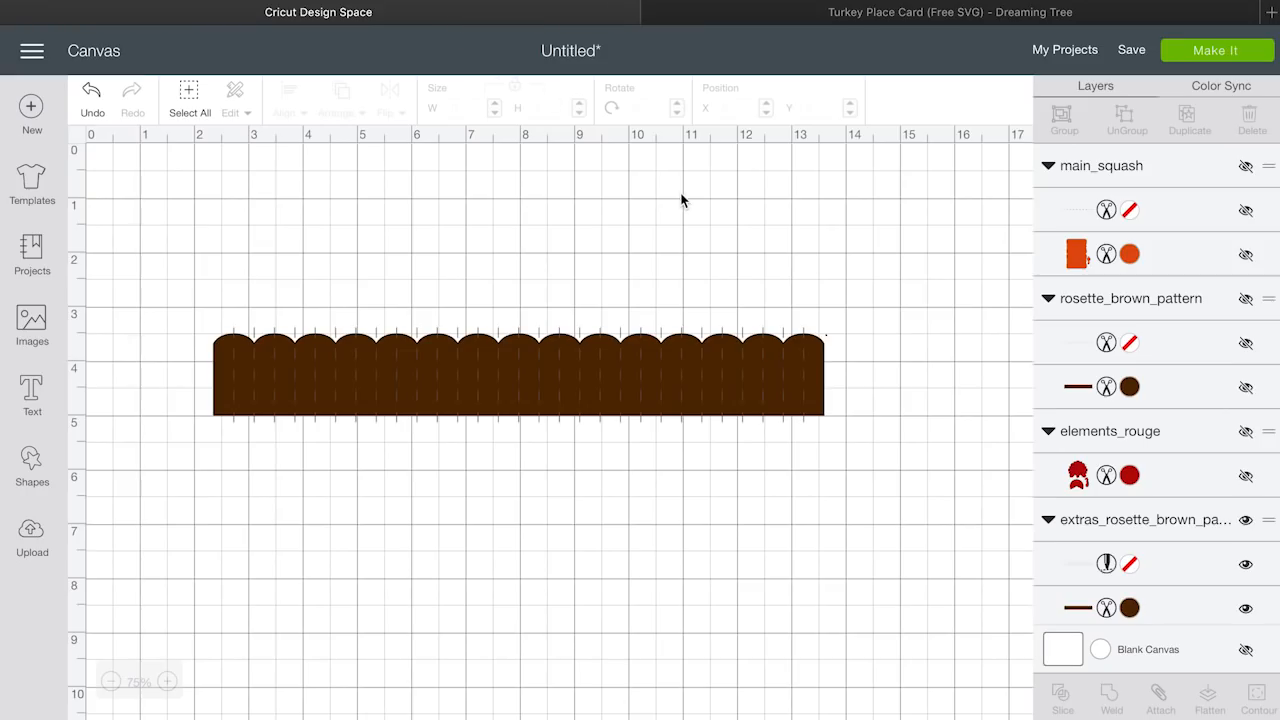
Step: Set the extras rosette strip's fold-line layer back to the Cut line type
click(1108, 565)
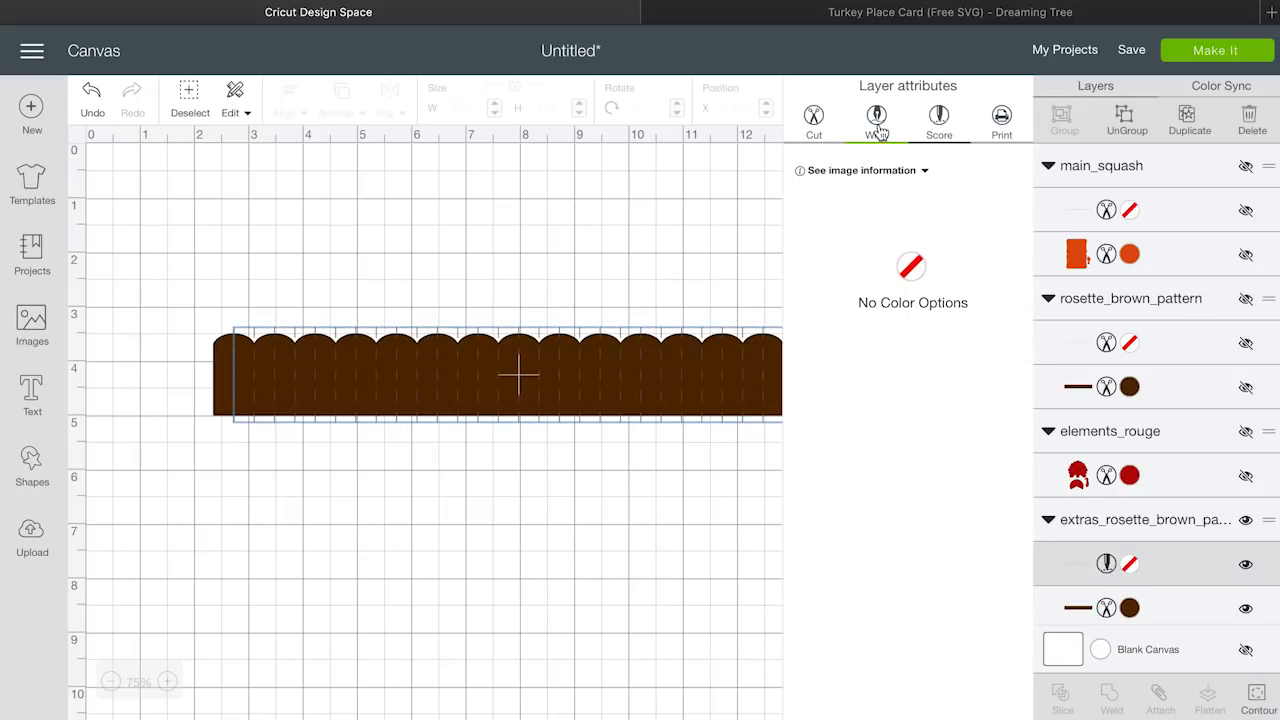
click(812, 118)
click(698, 201)
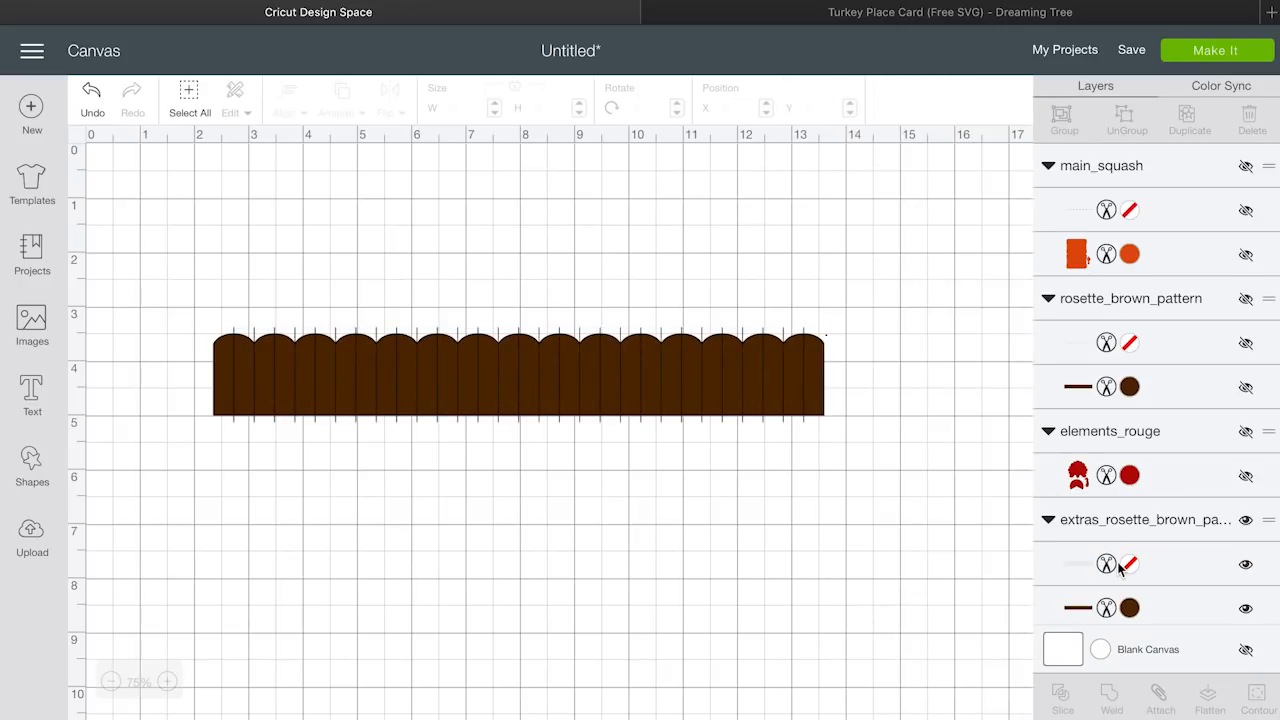
Step: Show rosette_brown_pattern in place of the extras strip and move it to about X 2.36, Y 2.96
click(1246, 301)
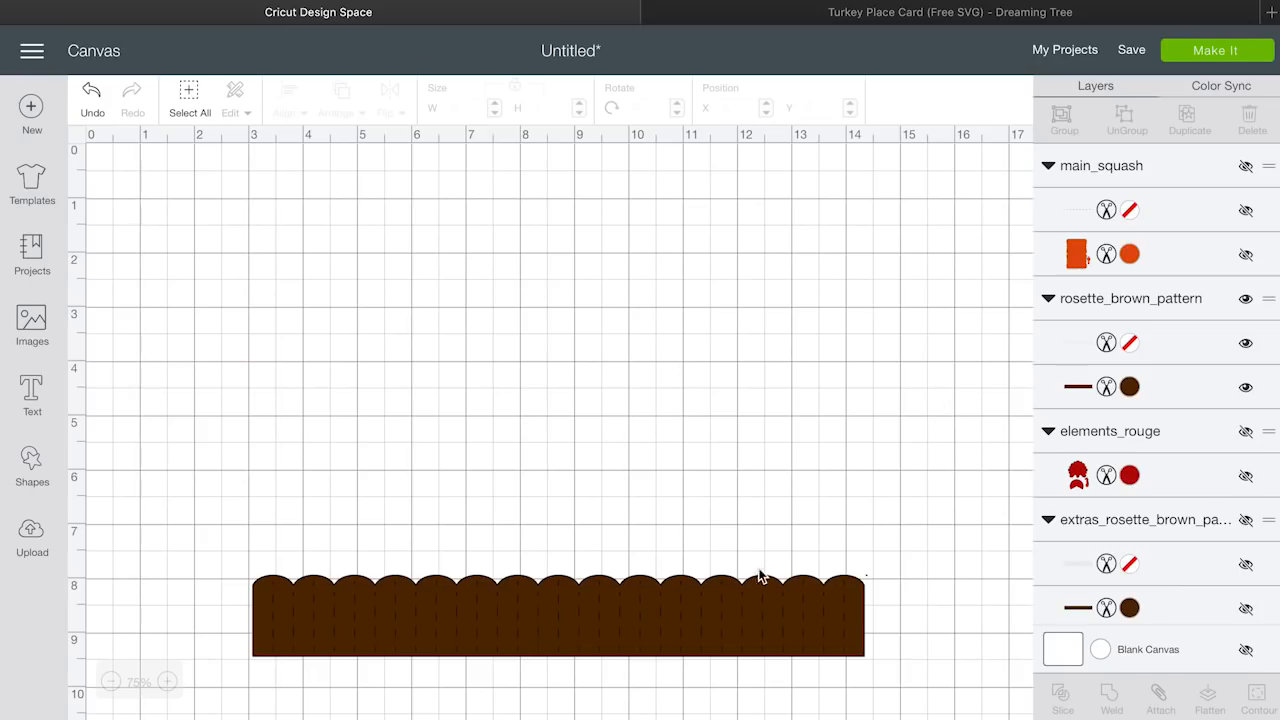
drag(731, 611, 705, 346)
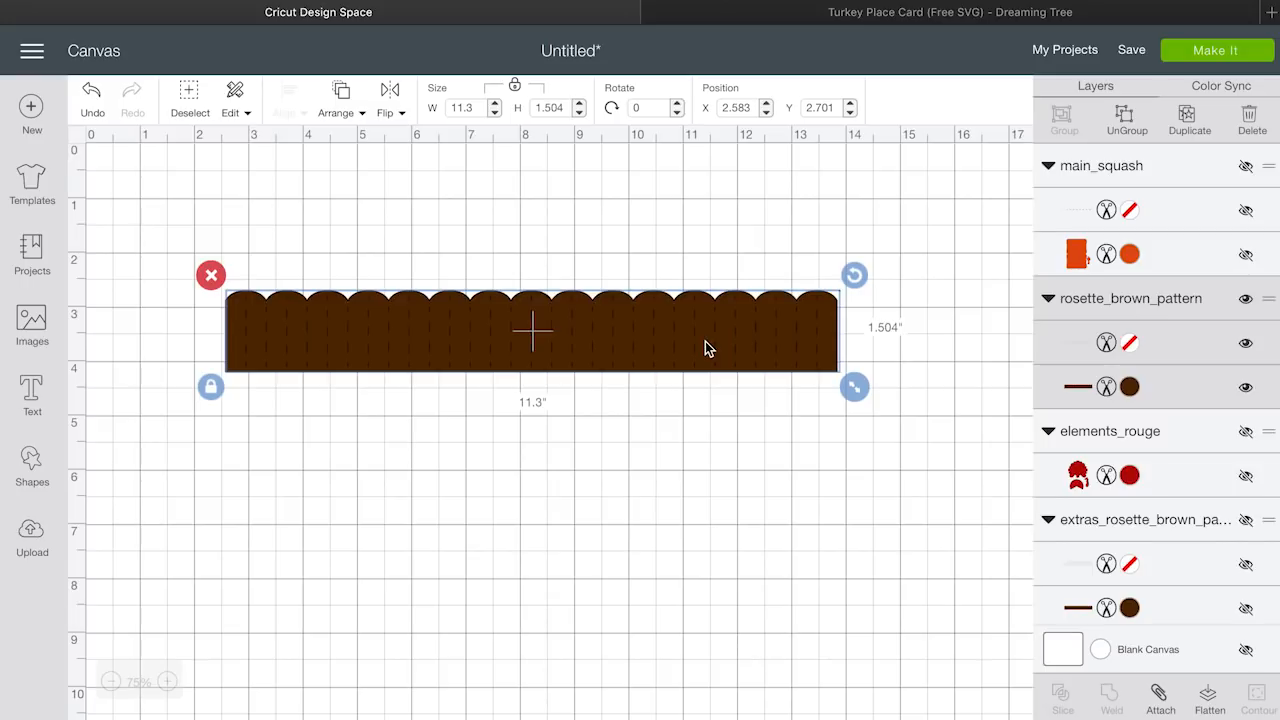
drag(693, 349, 683, 362)
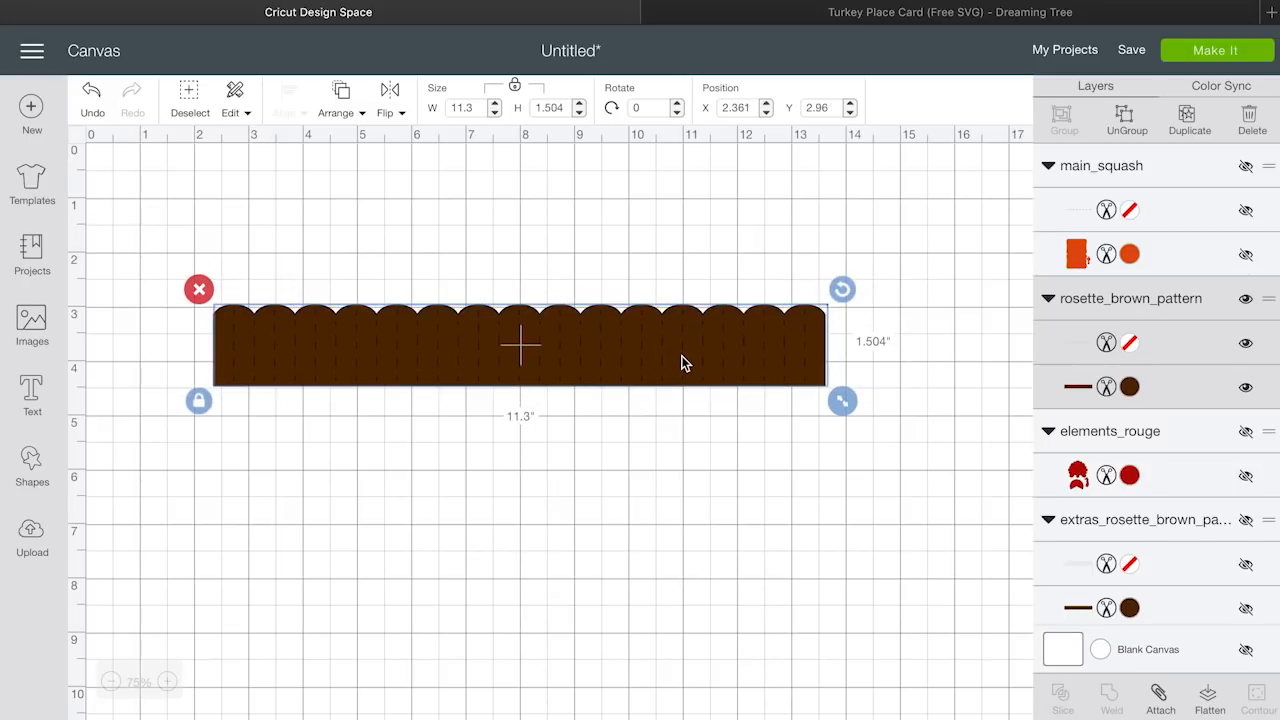
Step: Examine the line type of rosette_brown_pattern's fold-line layer and toggle that layer's visibility
click(1106, 344)
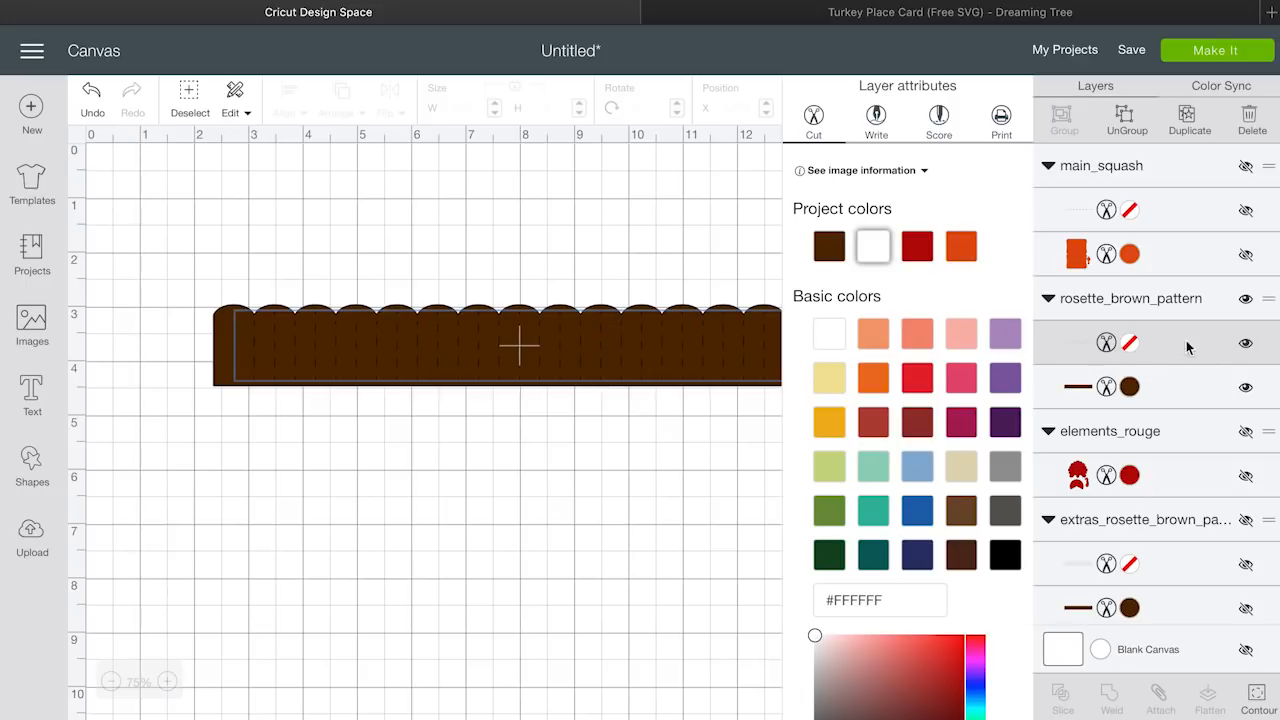
click(1246, 346)
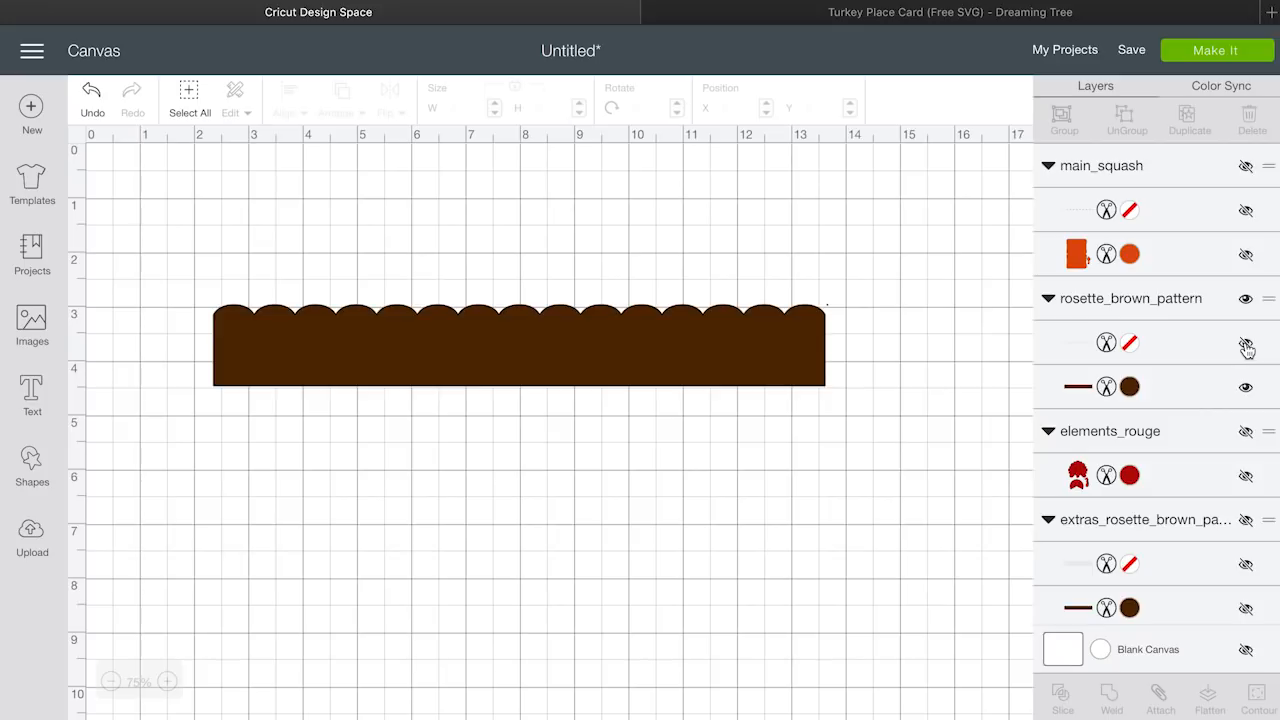
click(1246, 346)
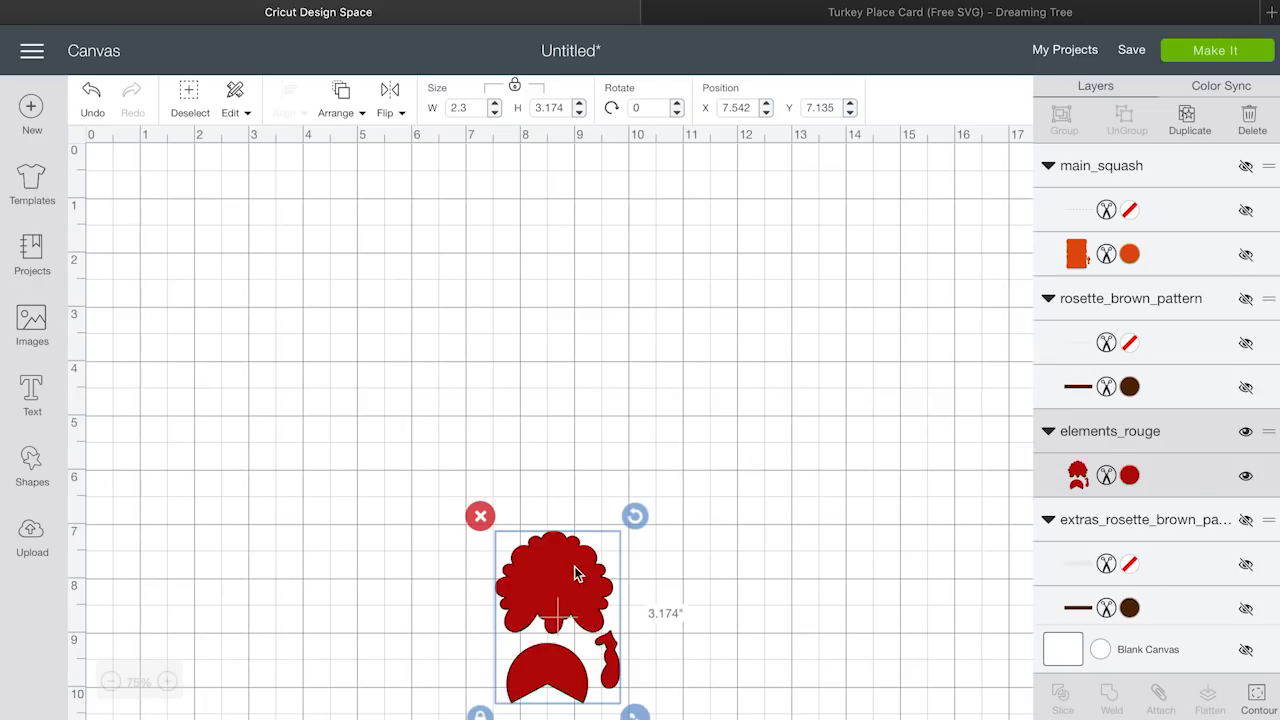
Step: Move the red elements_rouge pieces up to about X 6.82, Y 0.75, keeping them selected
drag(572, 574, 508, 283)
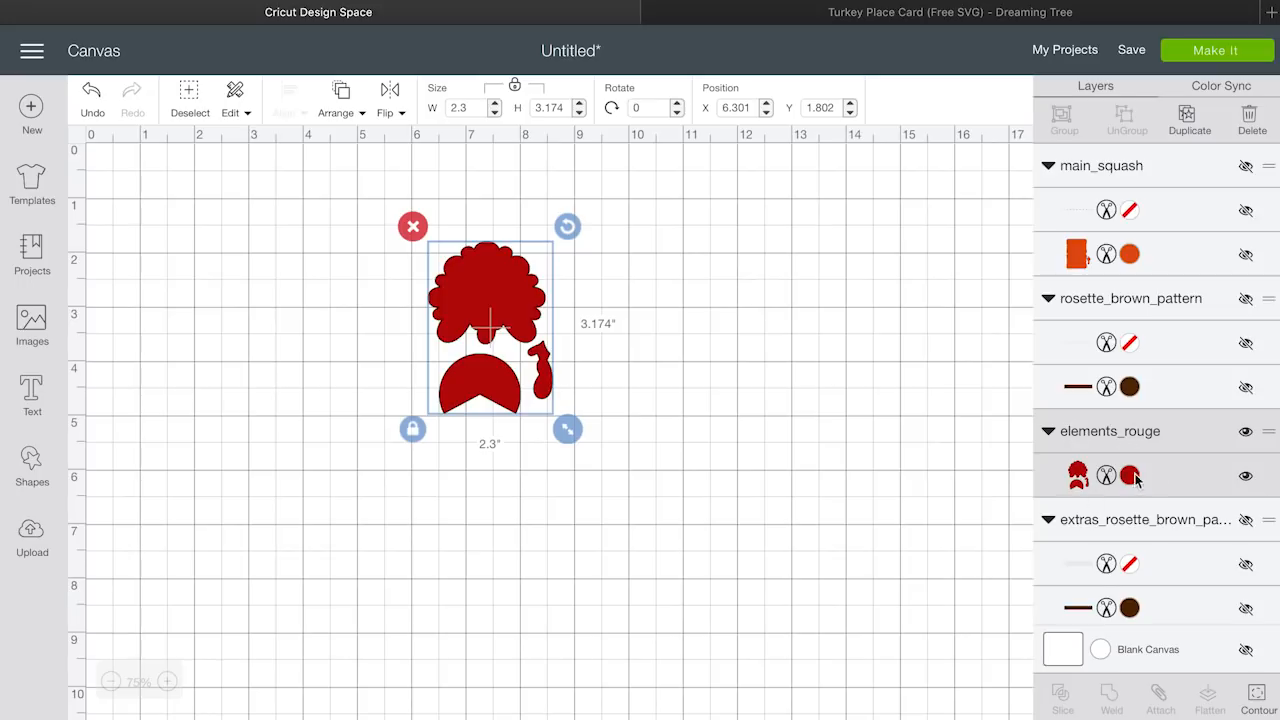
click(1150, 350)
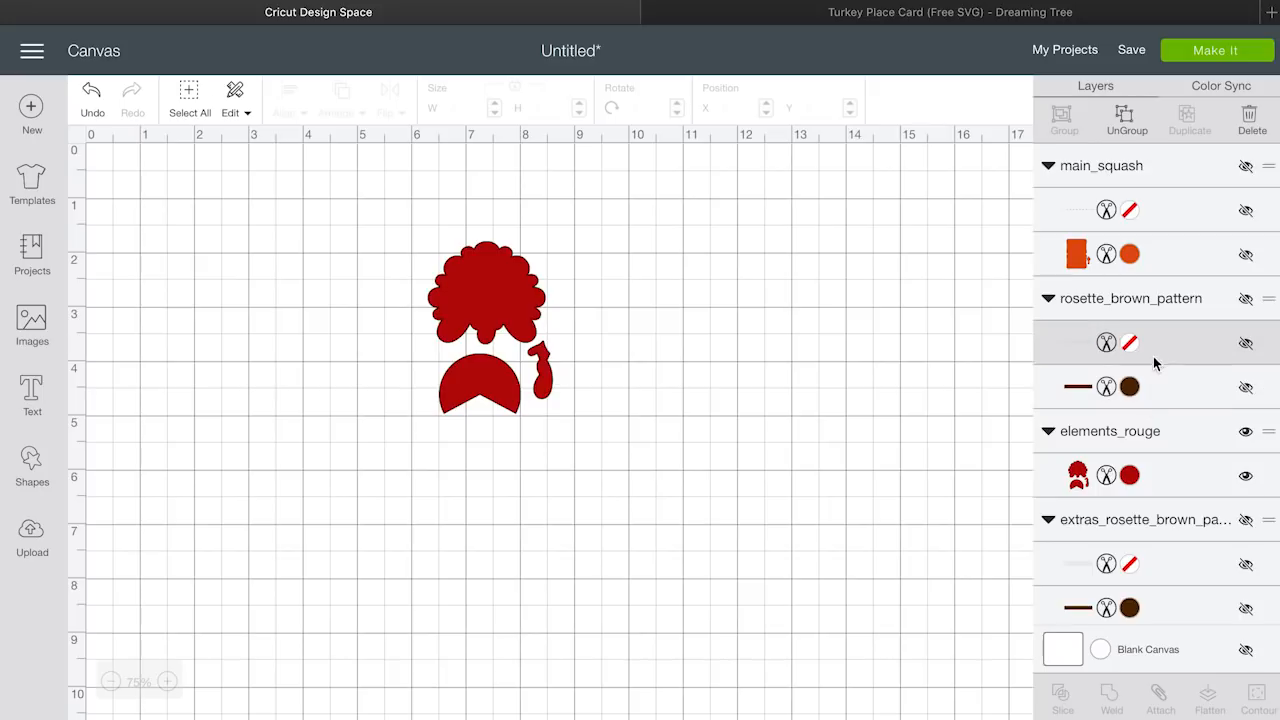
click(1151, 459)
right_click(506, 294)
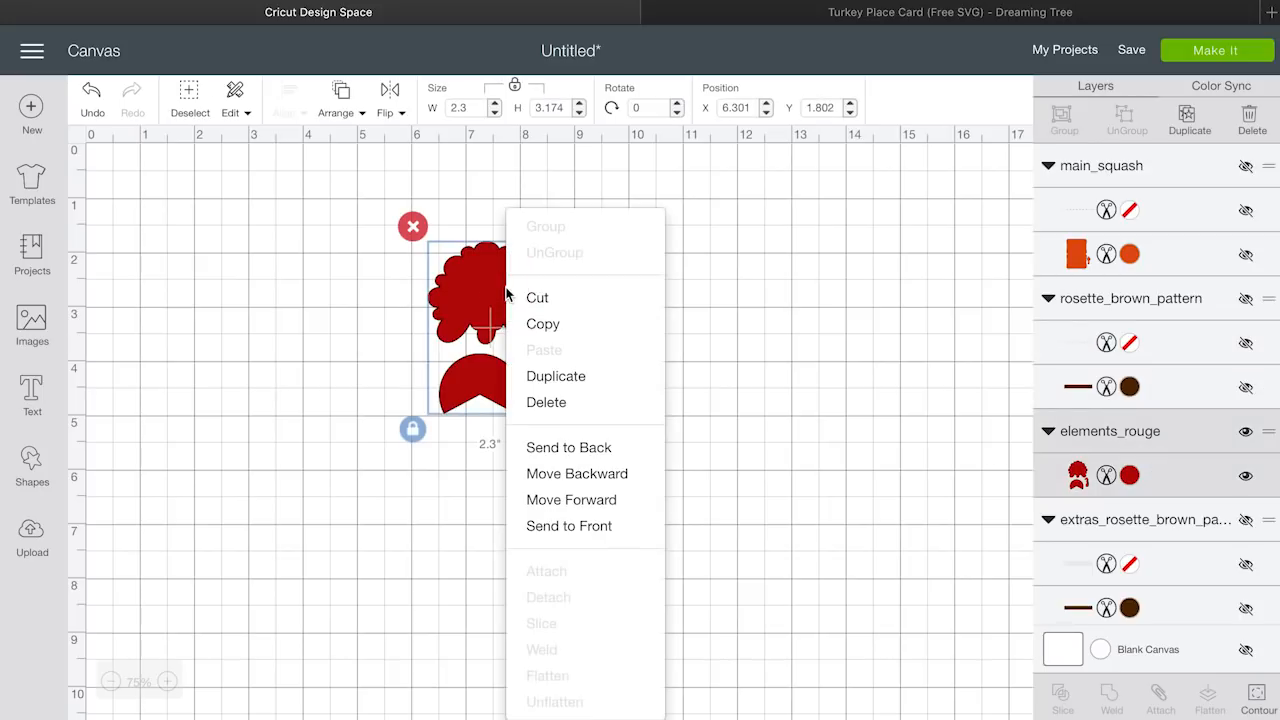
click(750, 333)
drag(508, 295, 536, 238)
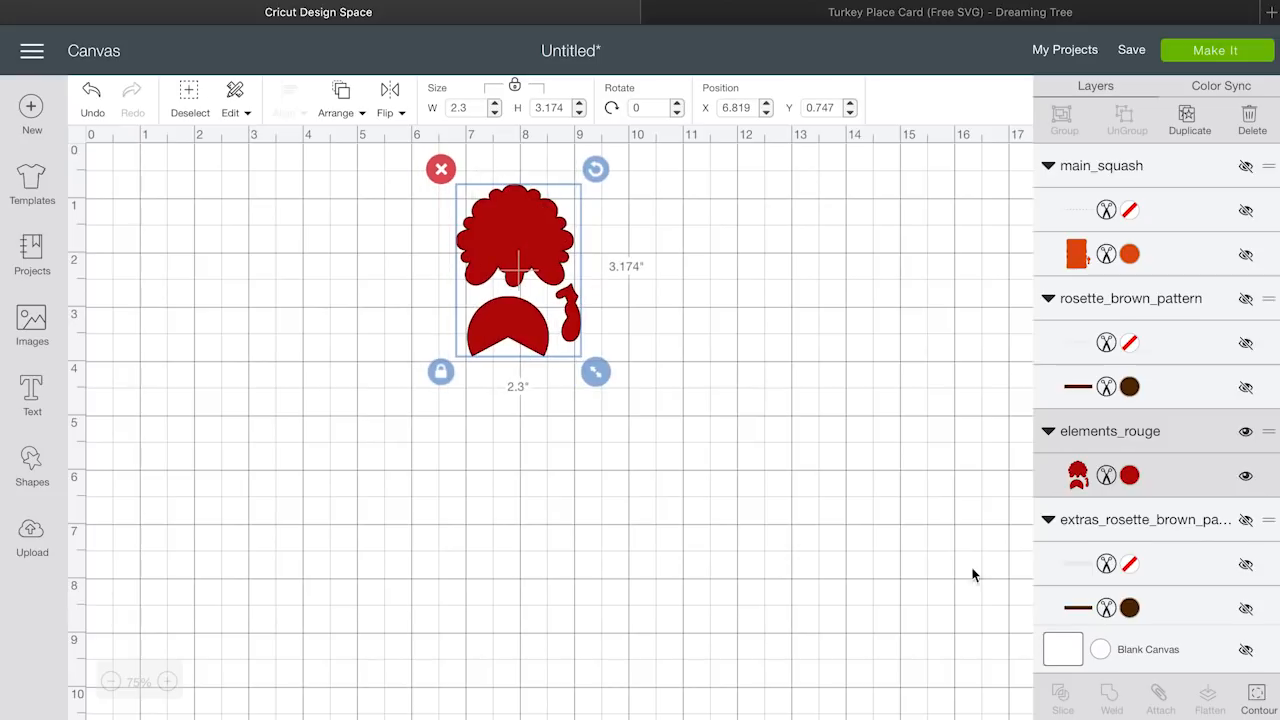
Step: Hide the contours of the scalloped and curved neck pieces in elements_rouge, and move the remaining notched semicircle to about X 7.29, Y 1.47
click(1264, 700)
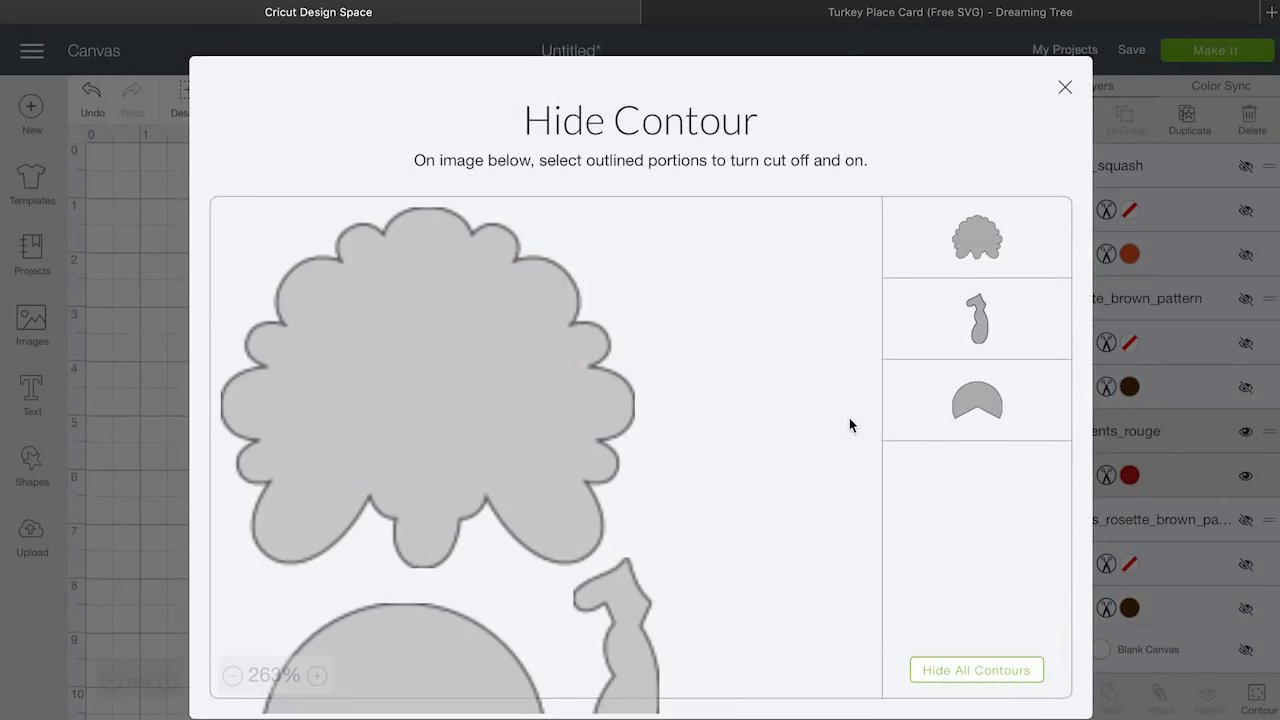
click(979, 250)
click(971, 323)
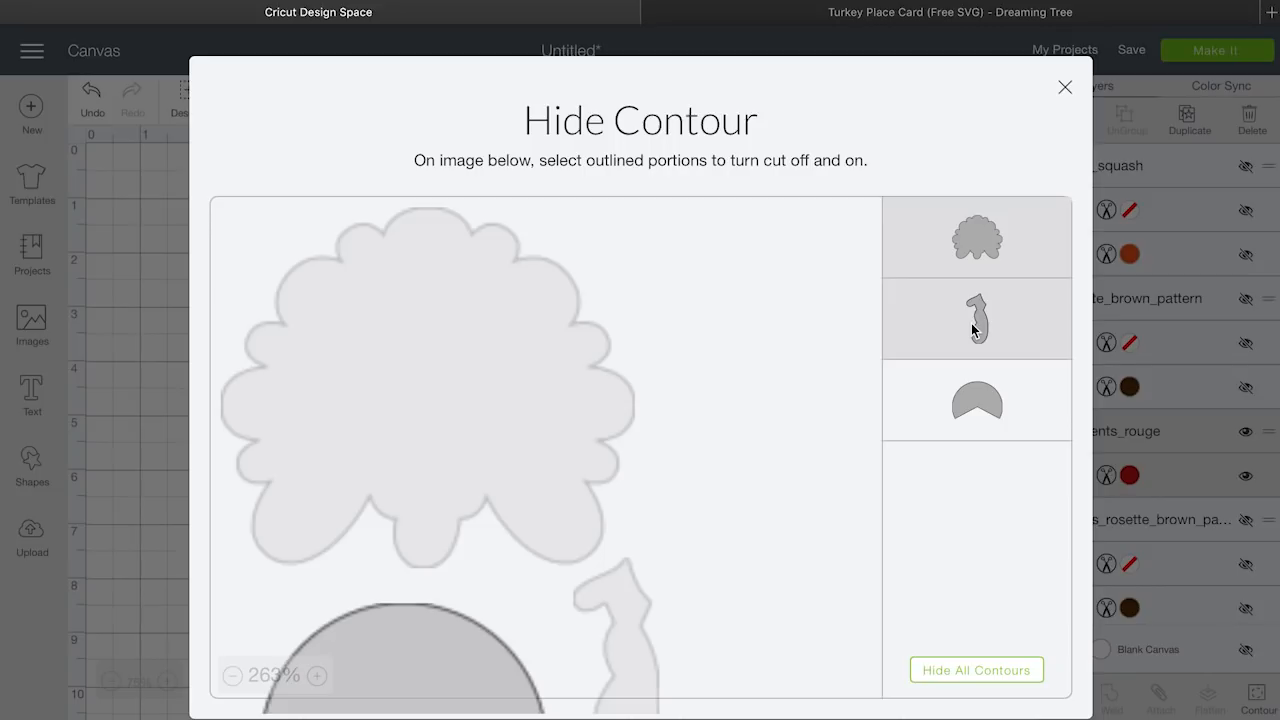
click(1064, 87)
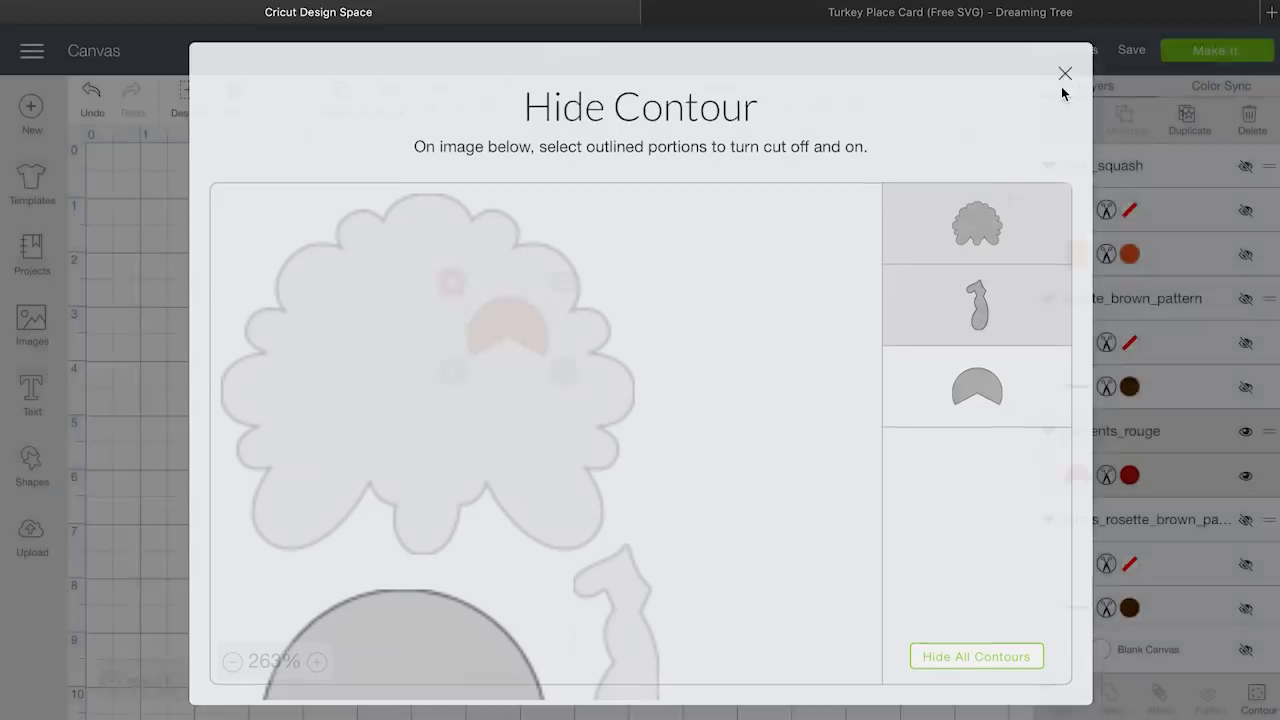
drag(502, 314, 537, 250)
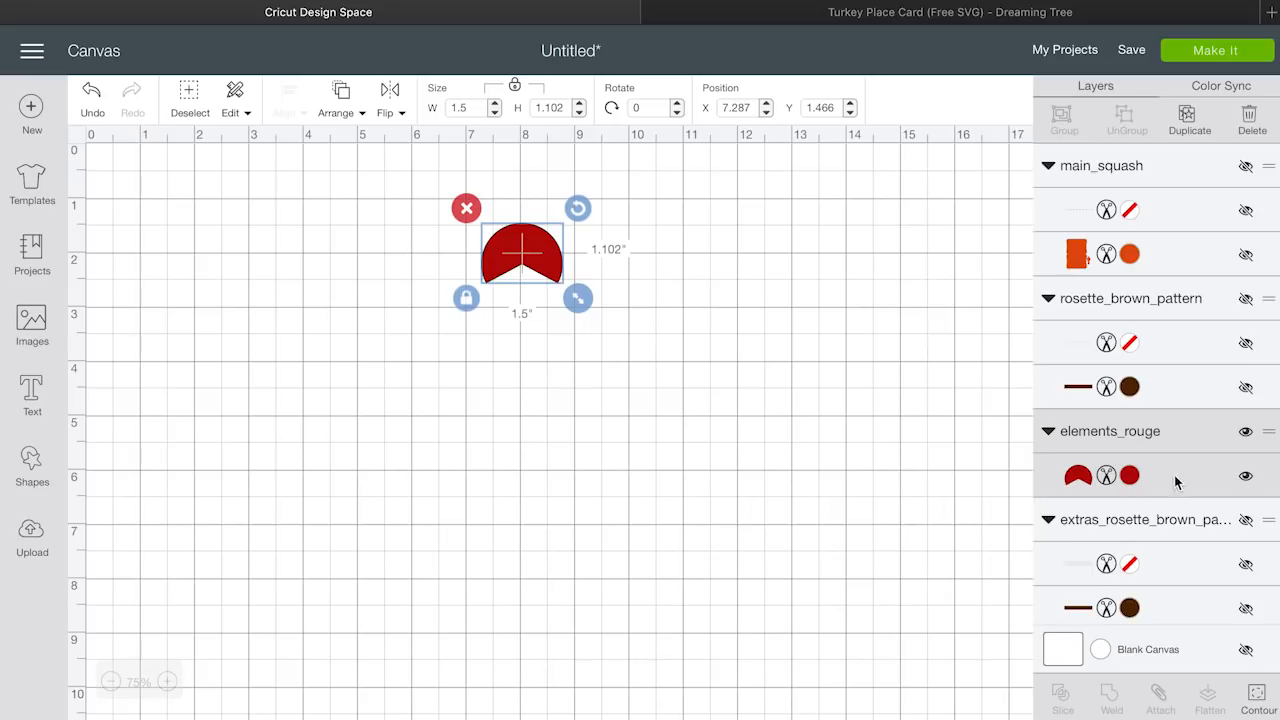
Step: Restore the scalloped and curved neck contours in elements_rouge and move all three pieces to about X 6.62, Y 2.08
click(1258, 703)
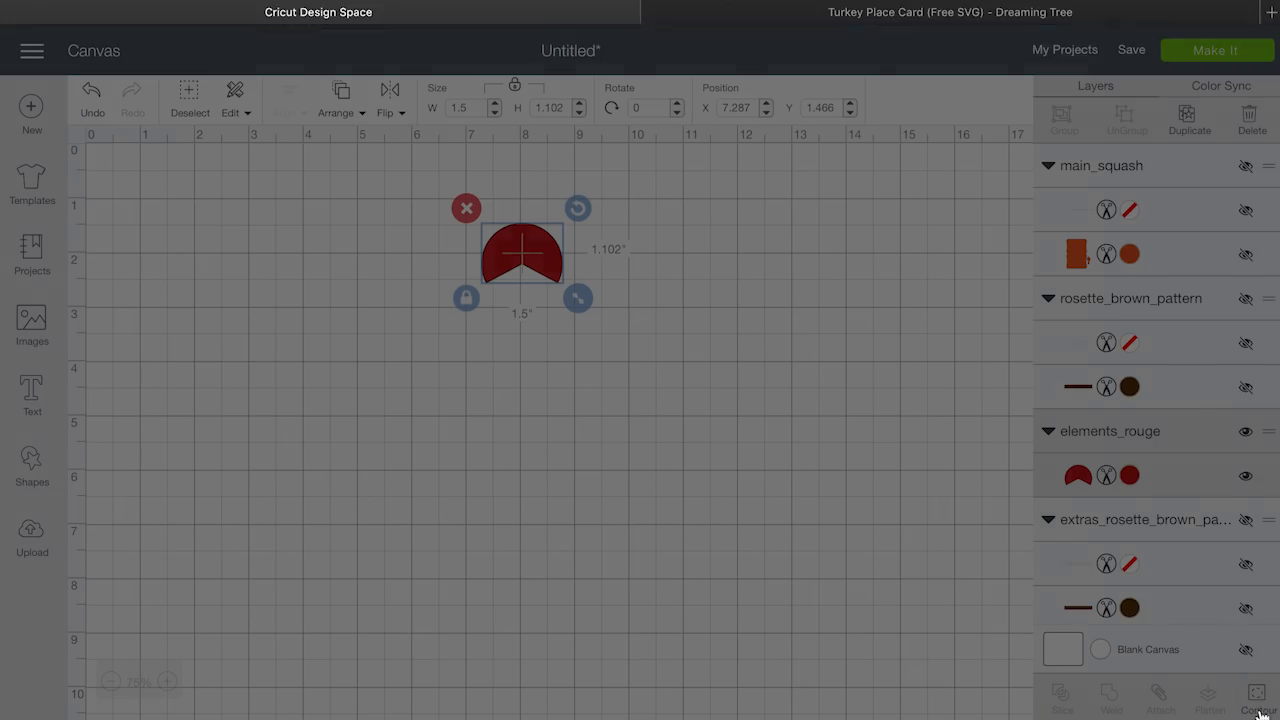
click(563, 346)
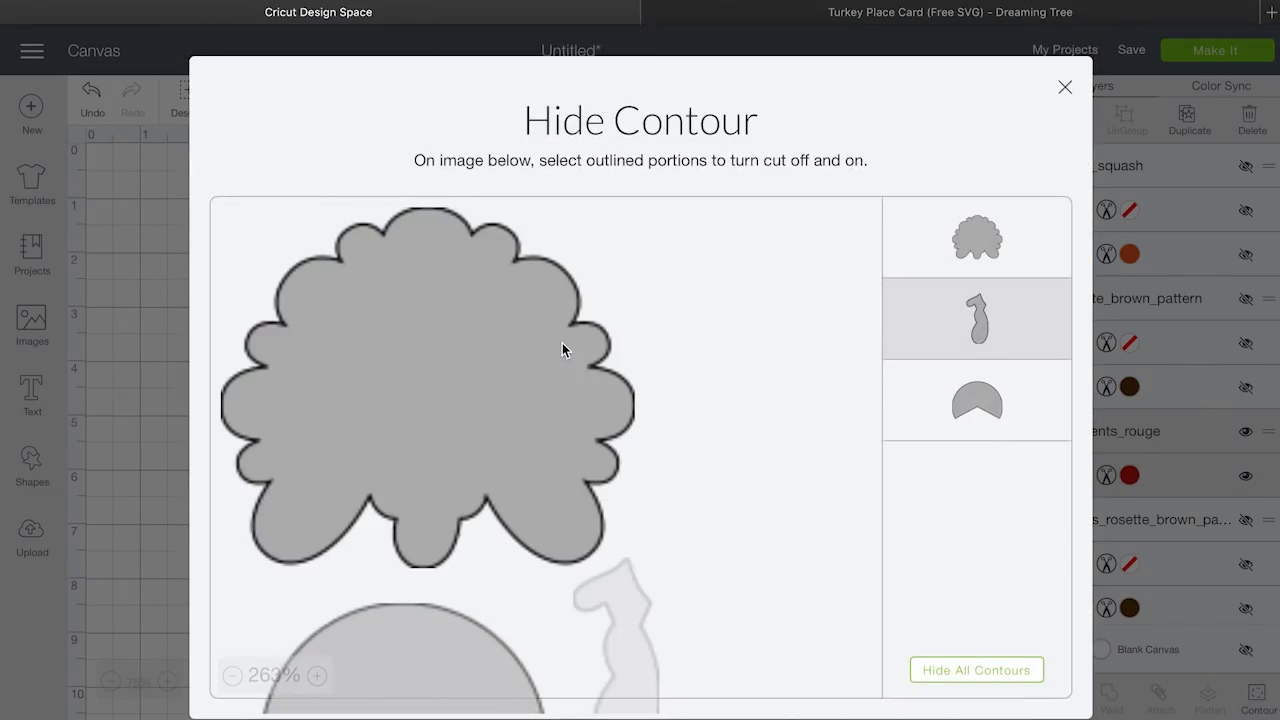
click(620, 575)
click(1064, 92)
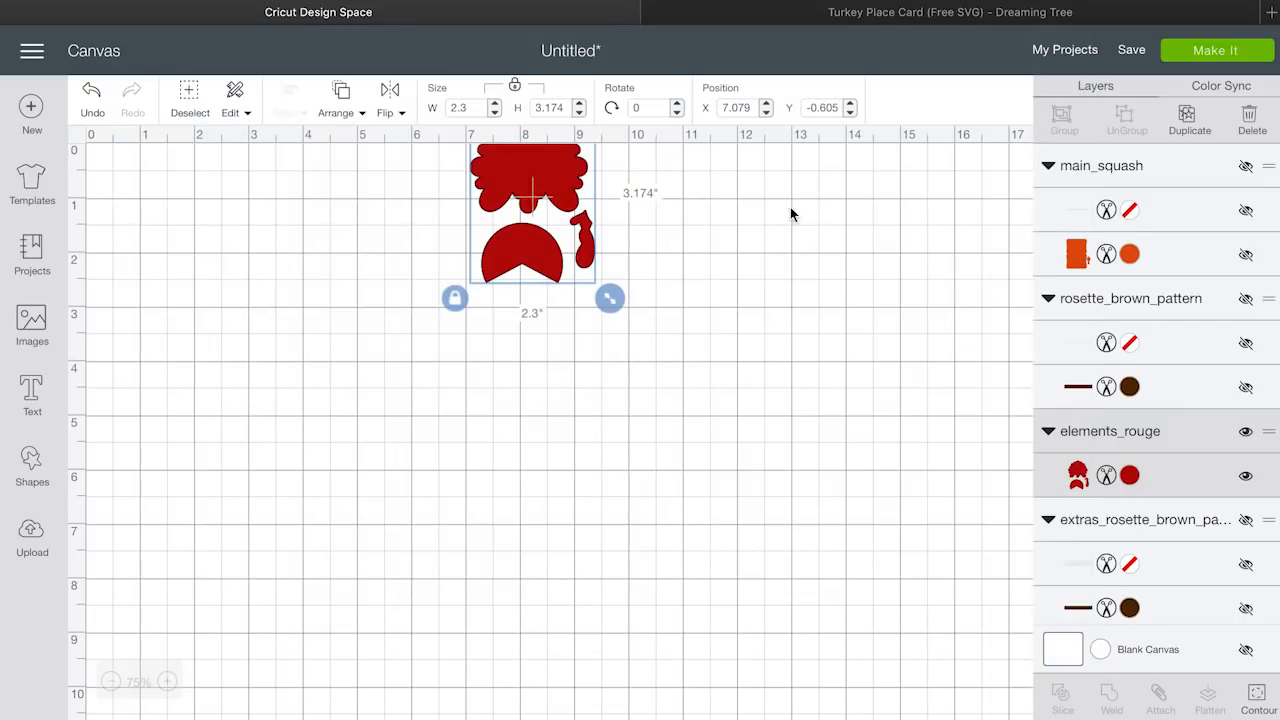
drag(540, 177, 518, 297)
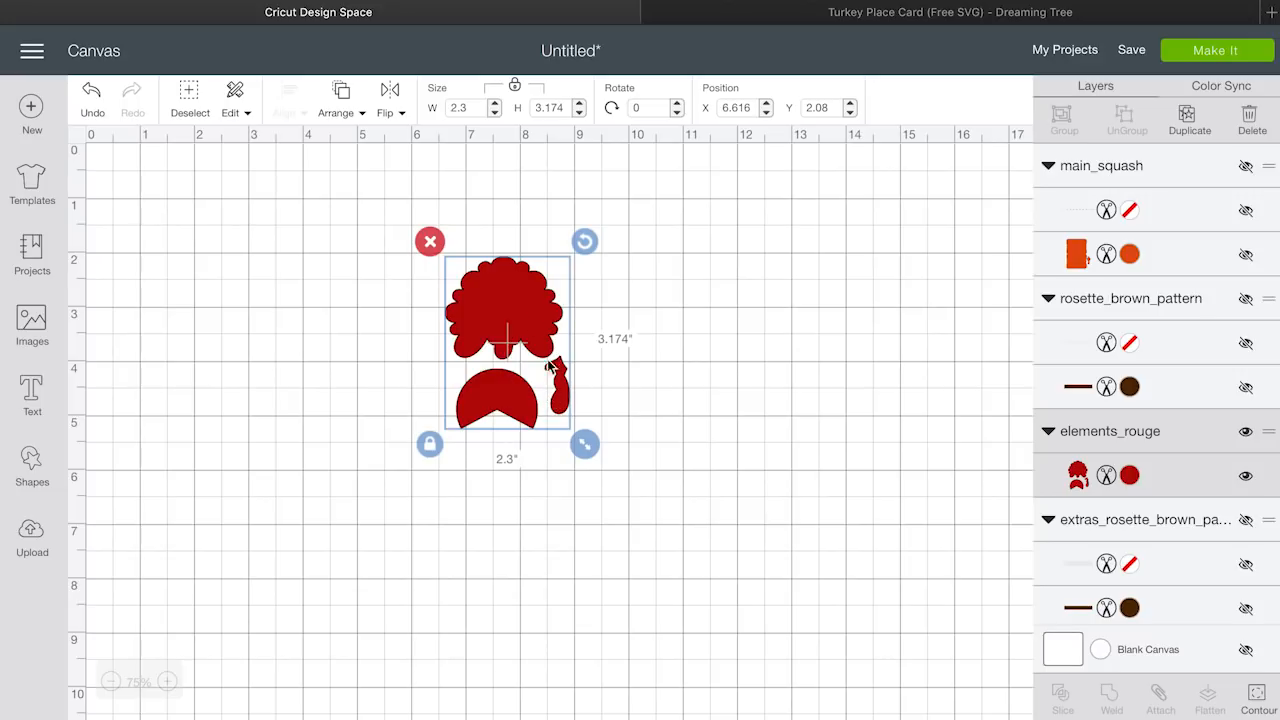
Step: Hide the contours of the curved neck and notched semicircle in elements_rouge, and move the remaining scalloped piece to about X 5.65, Y 1.21
click(1259, 700)
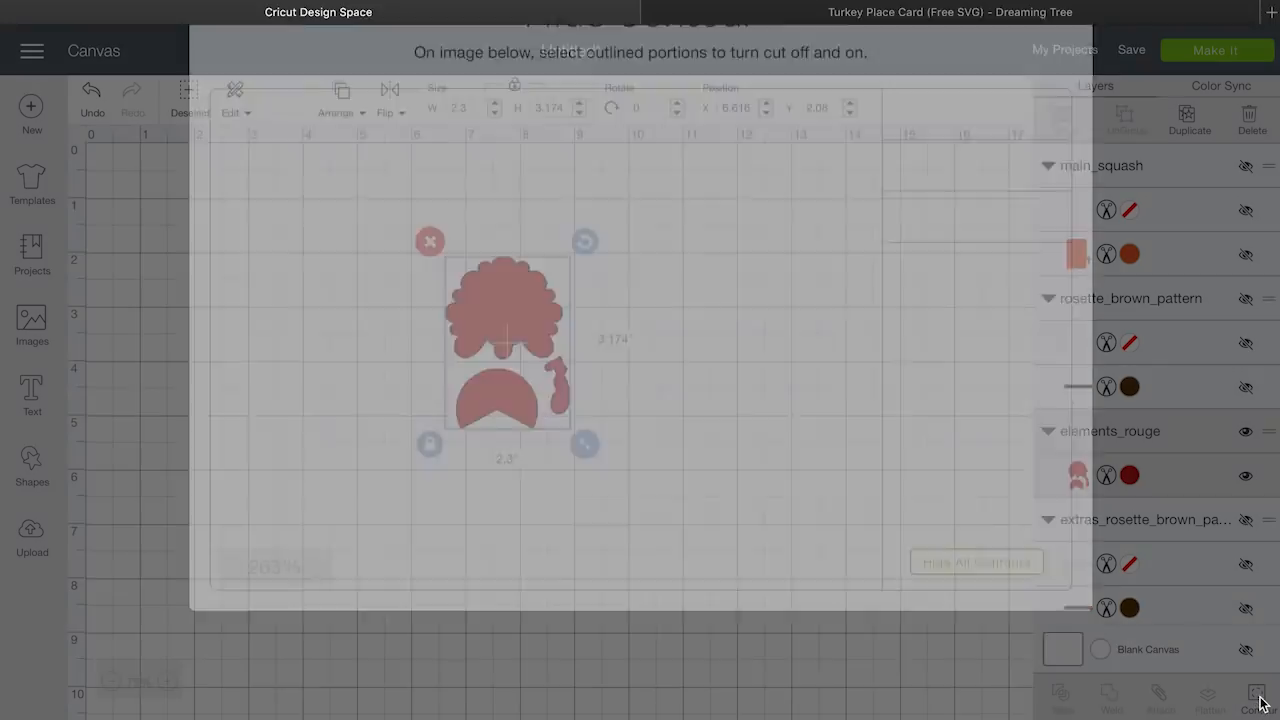
click(977, 332)
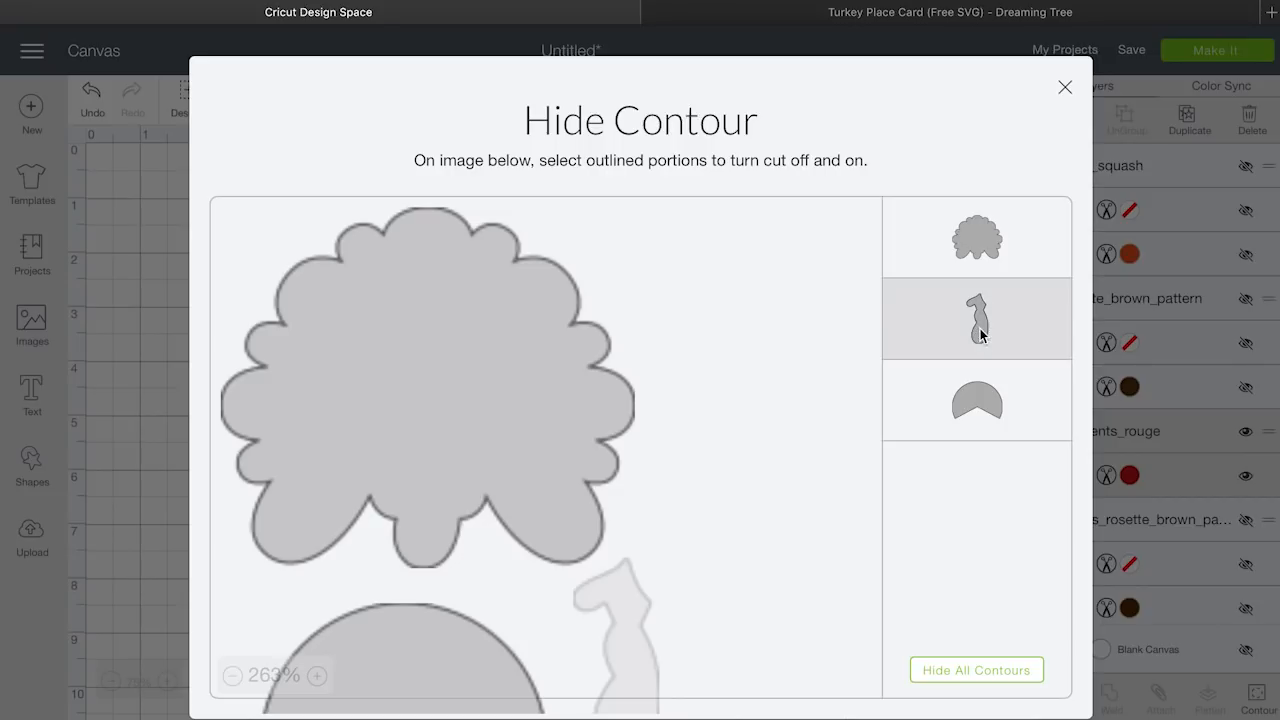
click(984, 403)
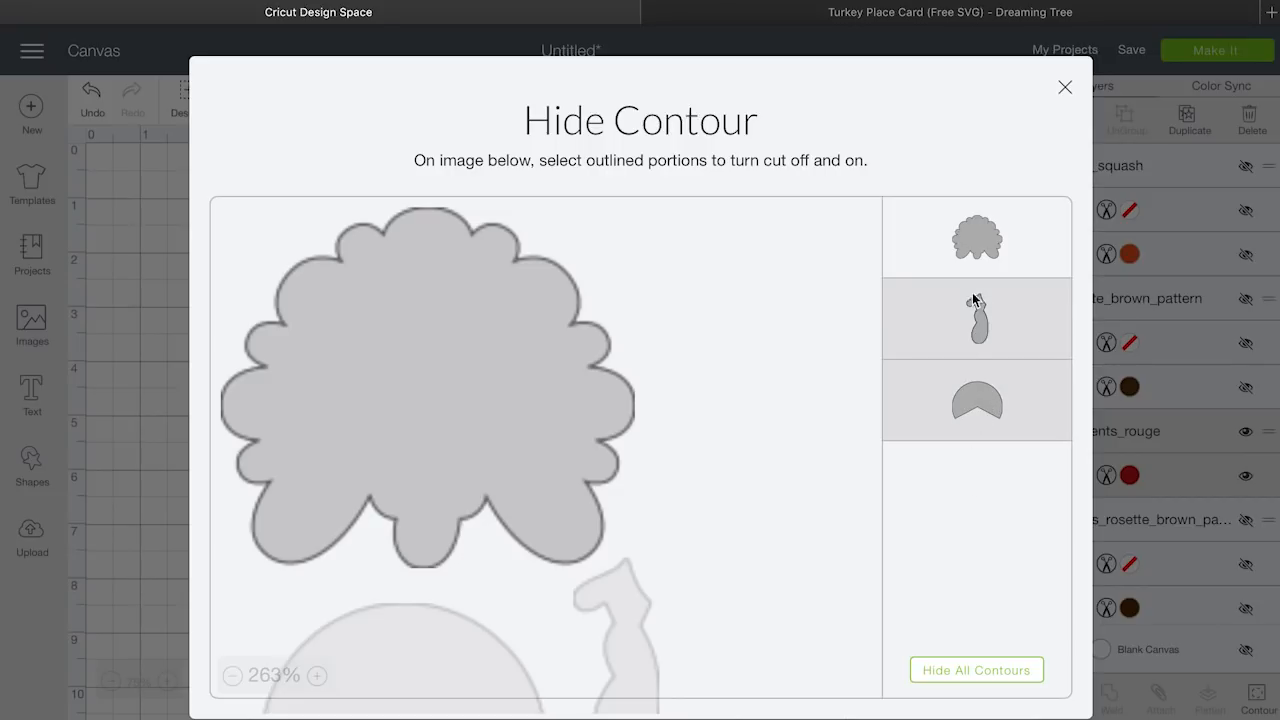
click(1066, 91)
drag(533, 284, 490, 250)
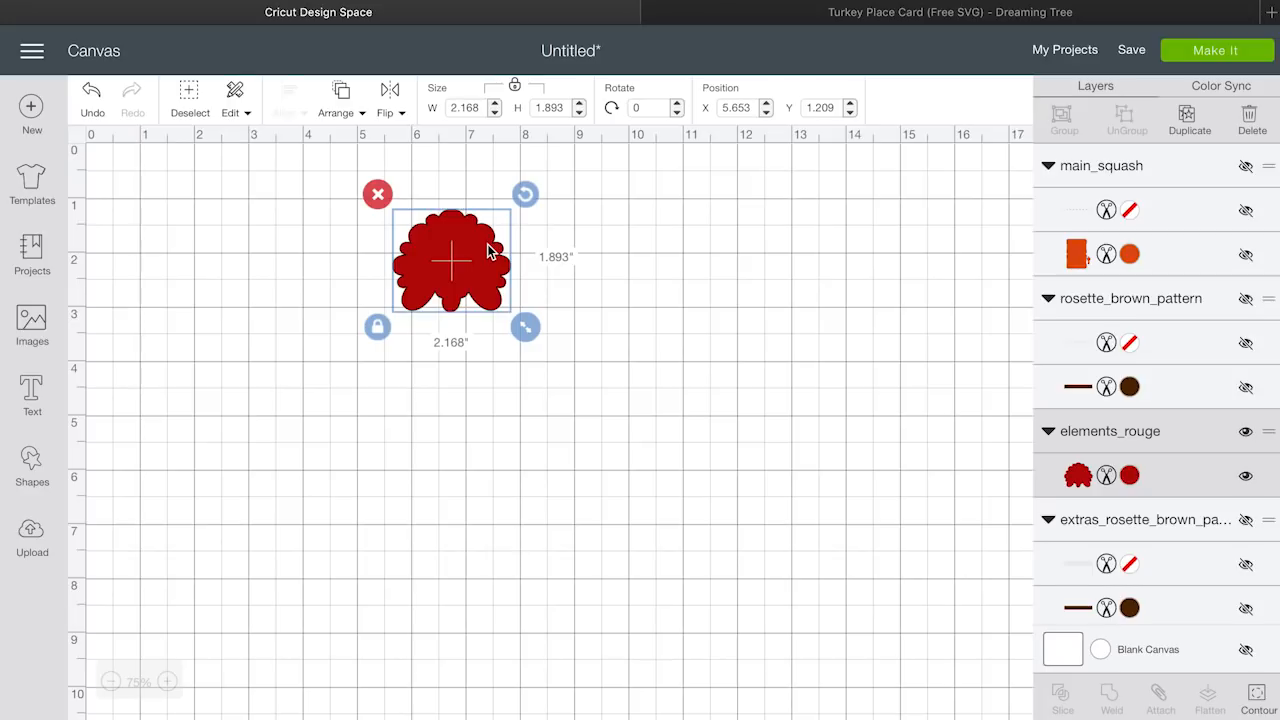
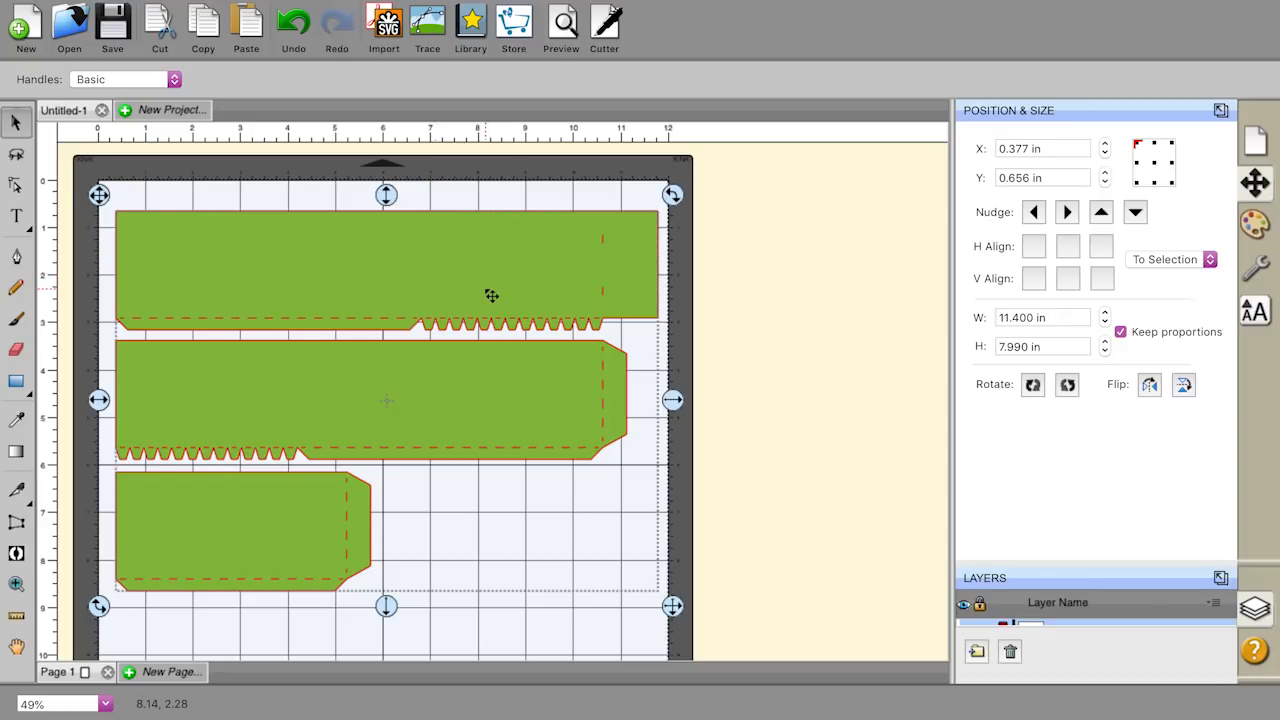
Step: In Sure Cuts A Lot 5, move the three green panels together to about X 0.31 in, Y 0.44 in
mouse_move(485, 290)
mouse_down()
mouse_move(480, 277)
mouse_move(488, 284)
mouse_up()
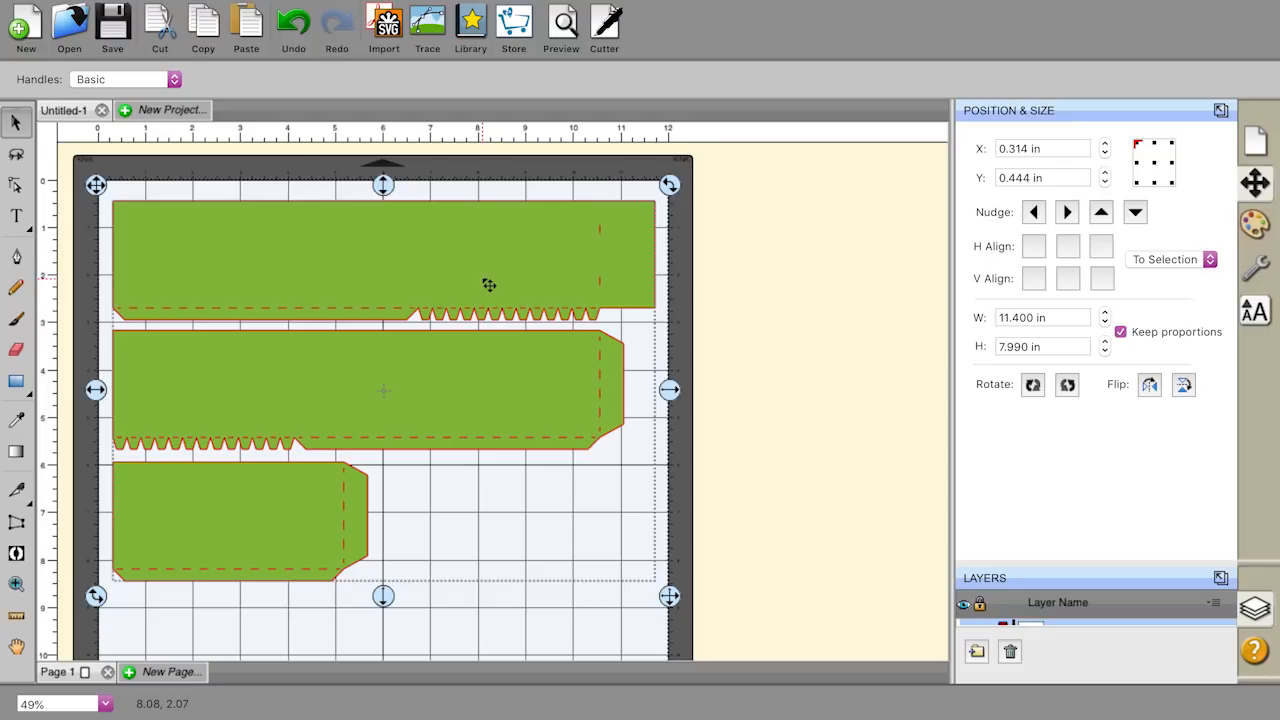
Step: View the shape library and the file import dialog, closing both without adding anything to the mat
click(474, 28)
click(476, 121)
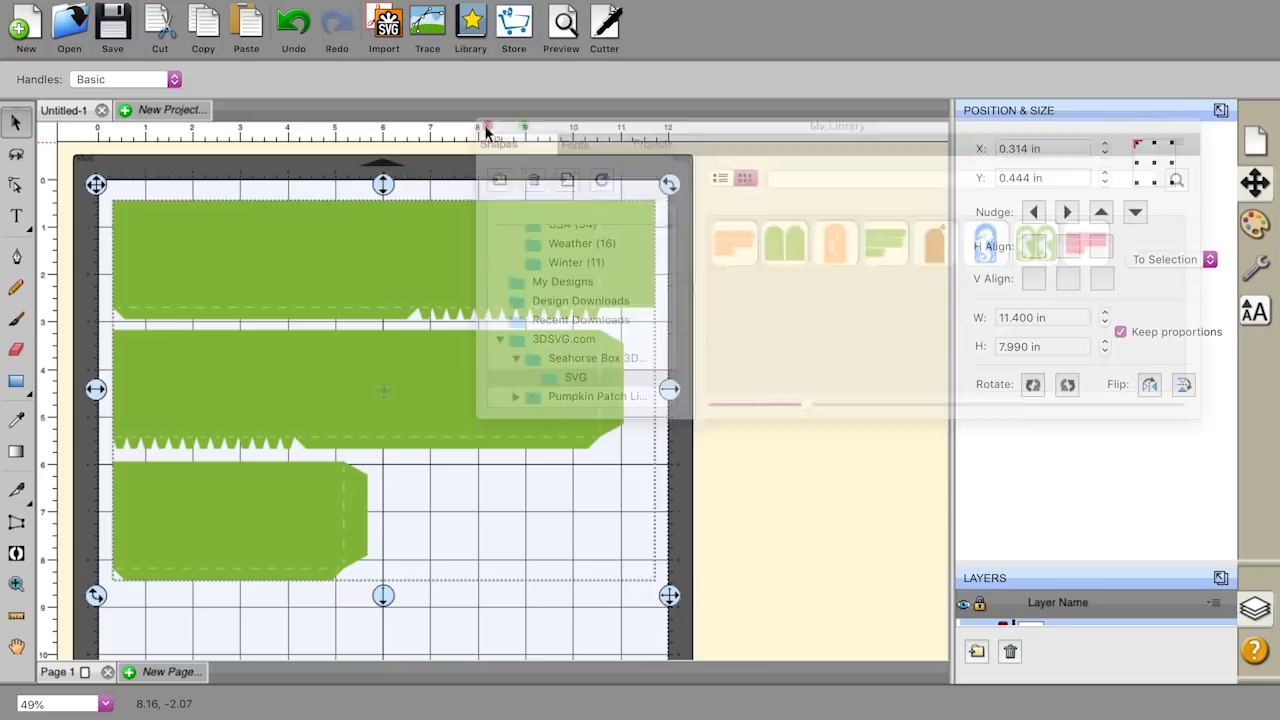
click(386, 30)
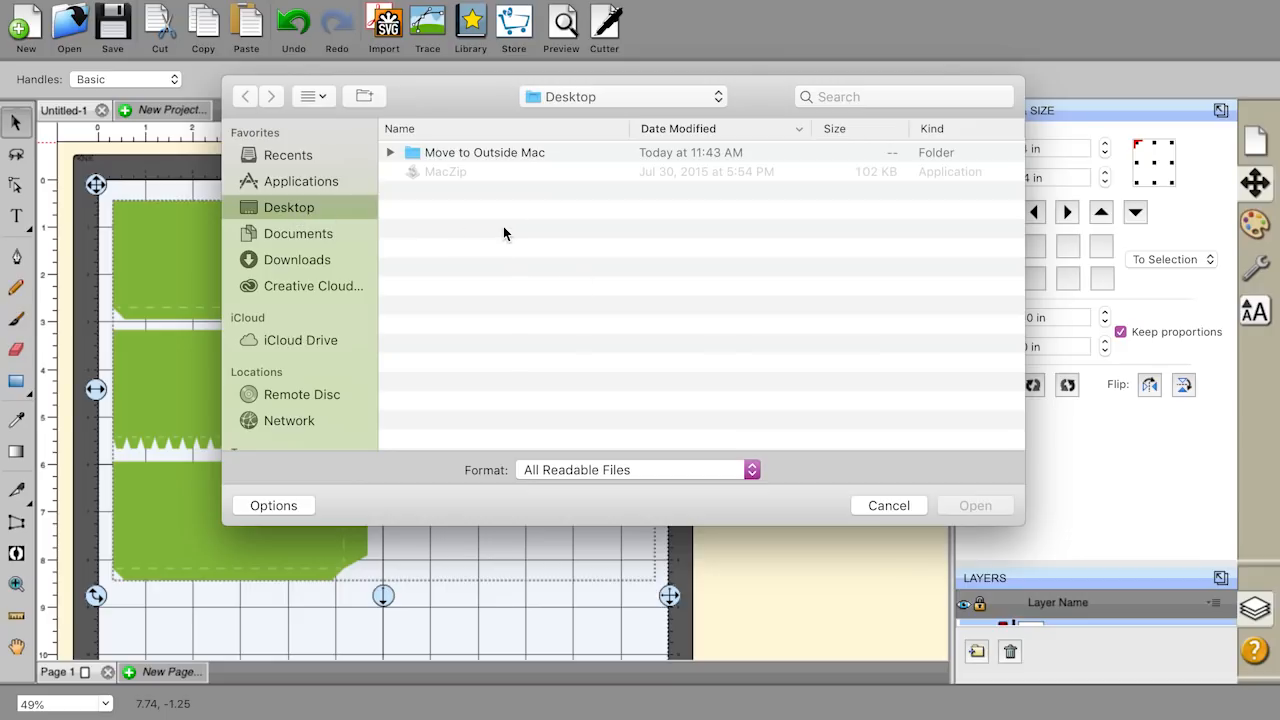
click(886, 505)
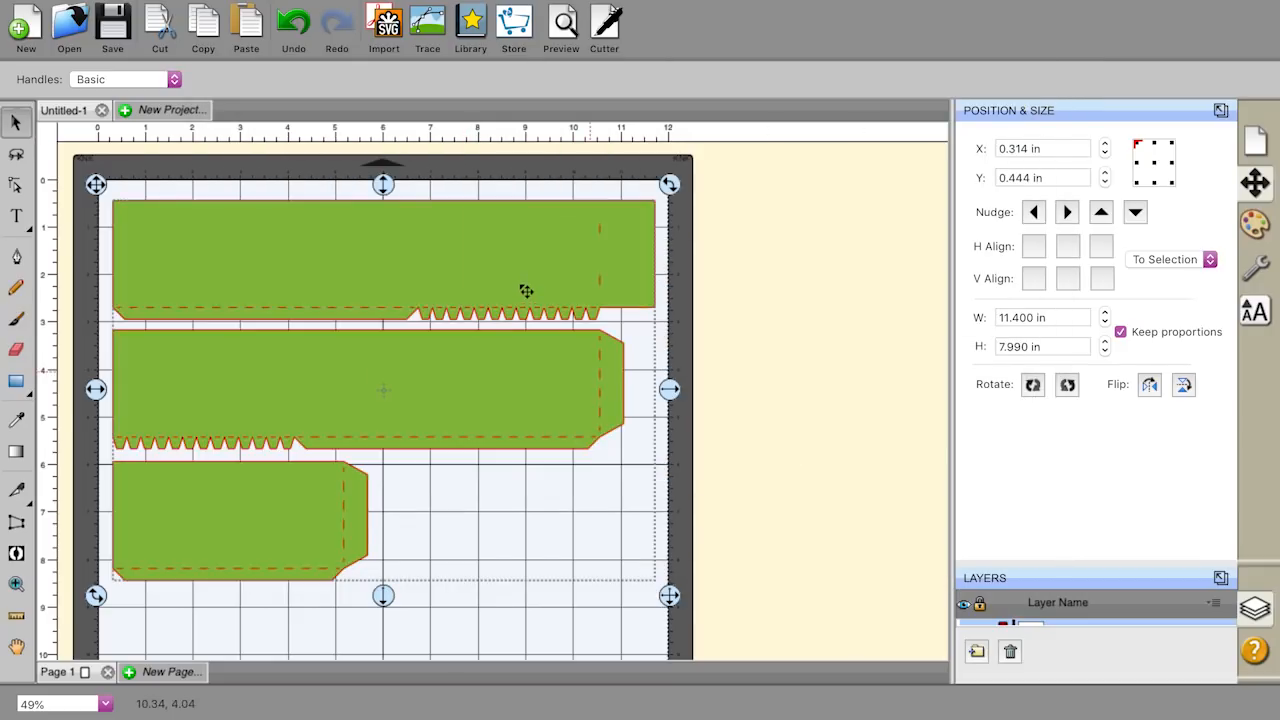
Step: Deselect the green panels and erase the two lower ones with a 1.1 in square eraser, keeping only the uppermost panel
click(771, 354)
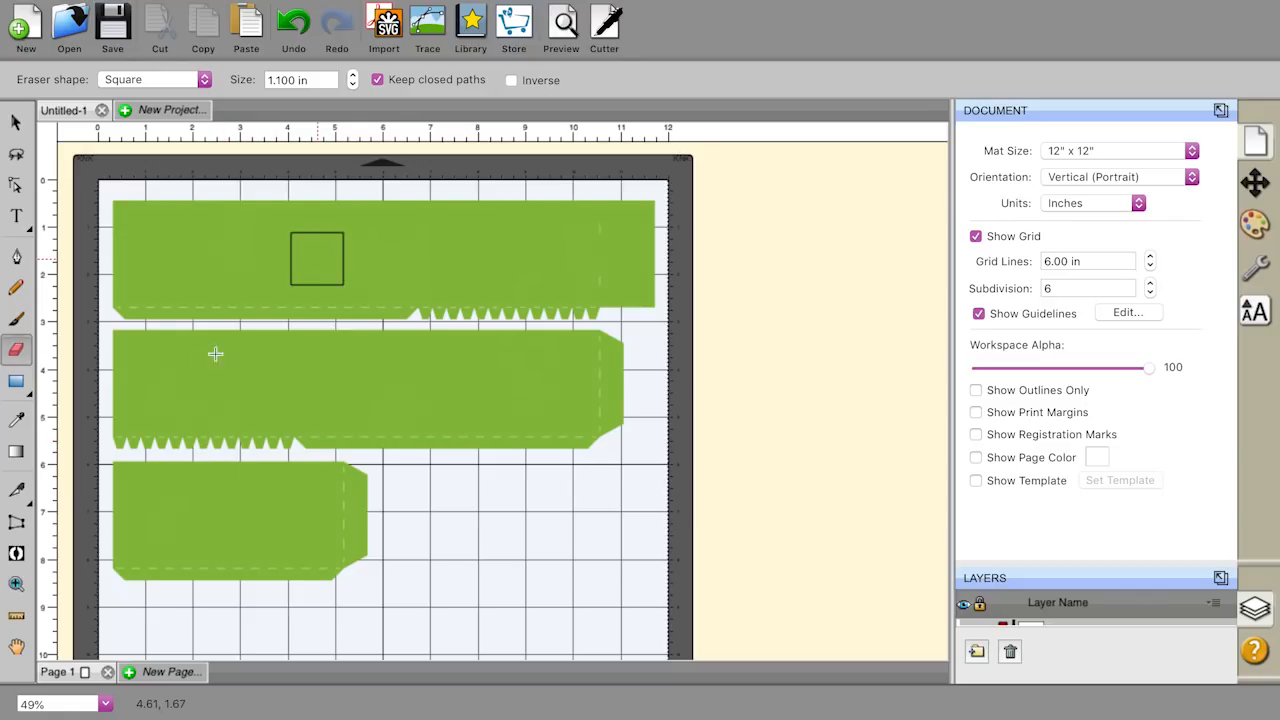
mouse_move(160, 578)
mouse_down()
mouse_move(318, 578)
mouse_move(356, 562)
mouse_move(359, 543)
mouse_move(143, 534)
mouse_move(122, 531)
mouse_move(123, 510)
mouse_move(335, 509)
mouse_move(351, 494)
mouse_move(139, 476)
mouse_move(134, 454)
mouse_move(542, 446)
mouse_move(628, 425)
mouse_move(387, 404)
mouse_move(110, 408)
mouse_move(118, 378)
mouse_move(481, 404)
mouse_move(626, 386)
mouse_move(623, 374)
mouse_move(125, 355)
mouse_move(619, 360)
mouse_up()
Step: Change the eraser shape to Circle with a size of 2.35 in, and return to the selection tool with nothing selected
click(175, 79)
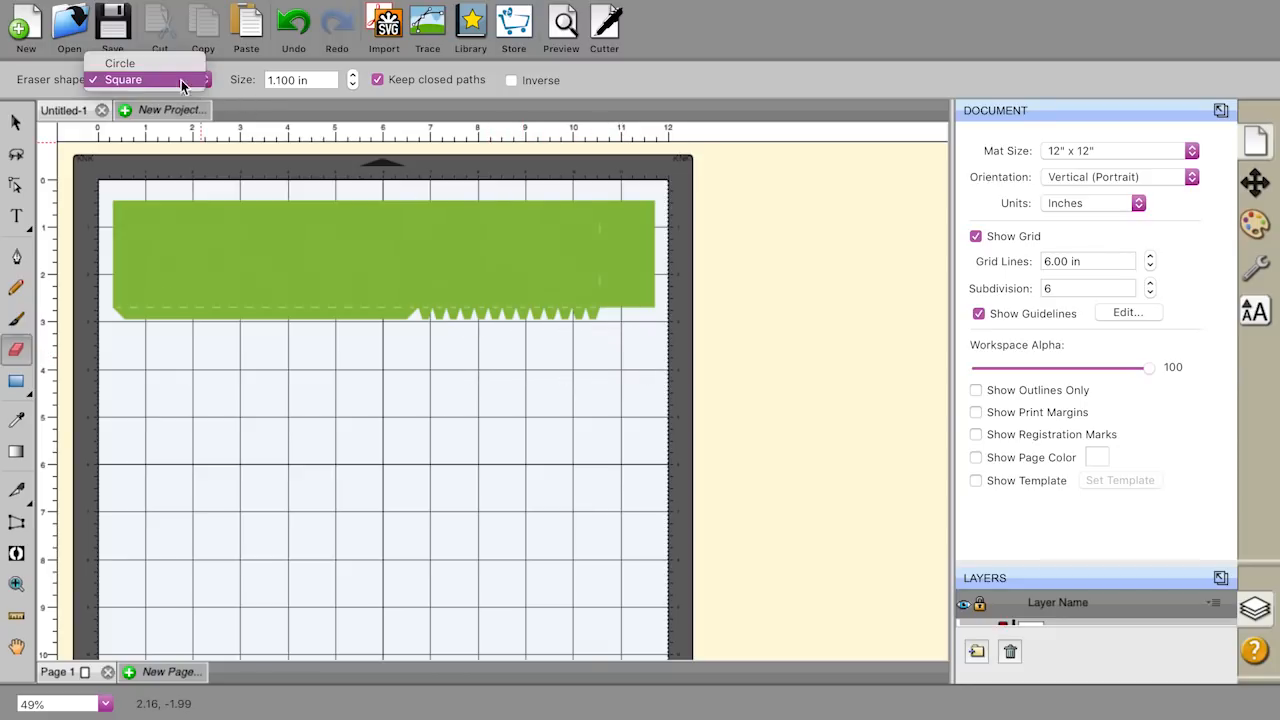
click(165, 57)
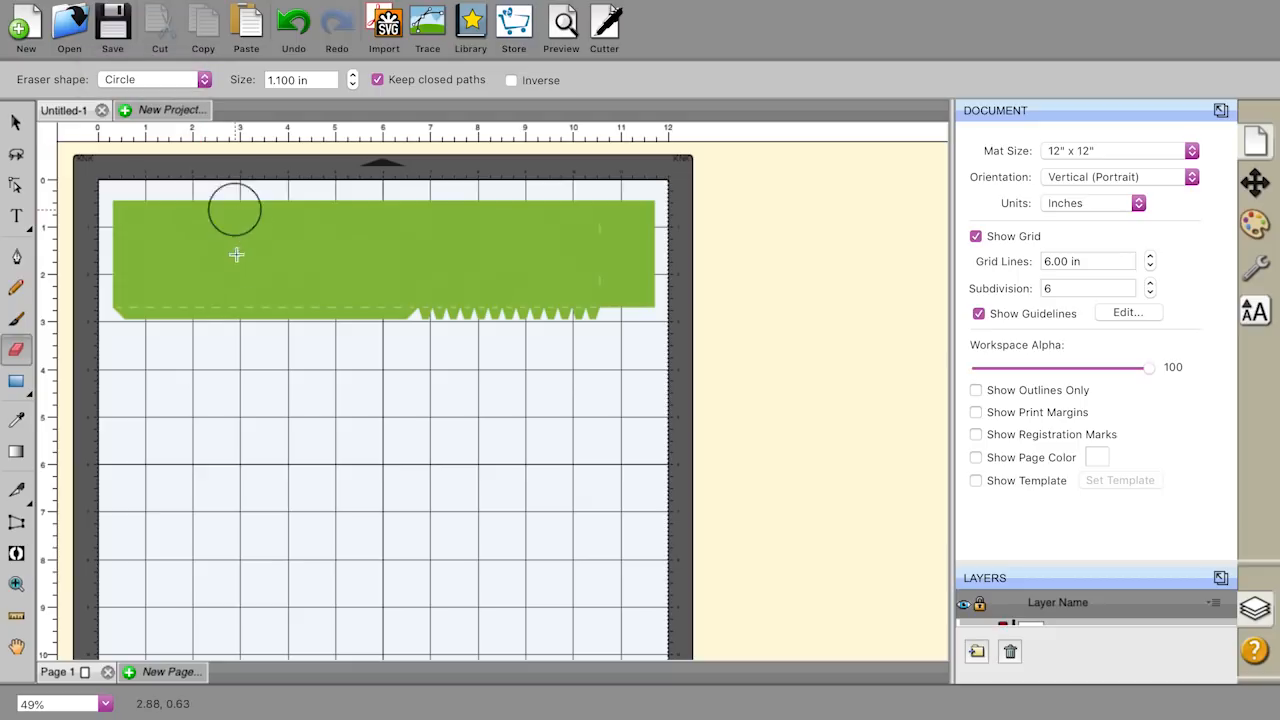
click(95, 332)
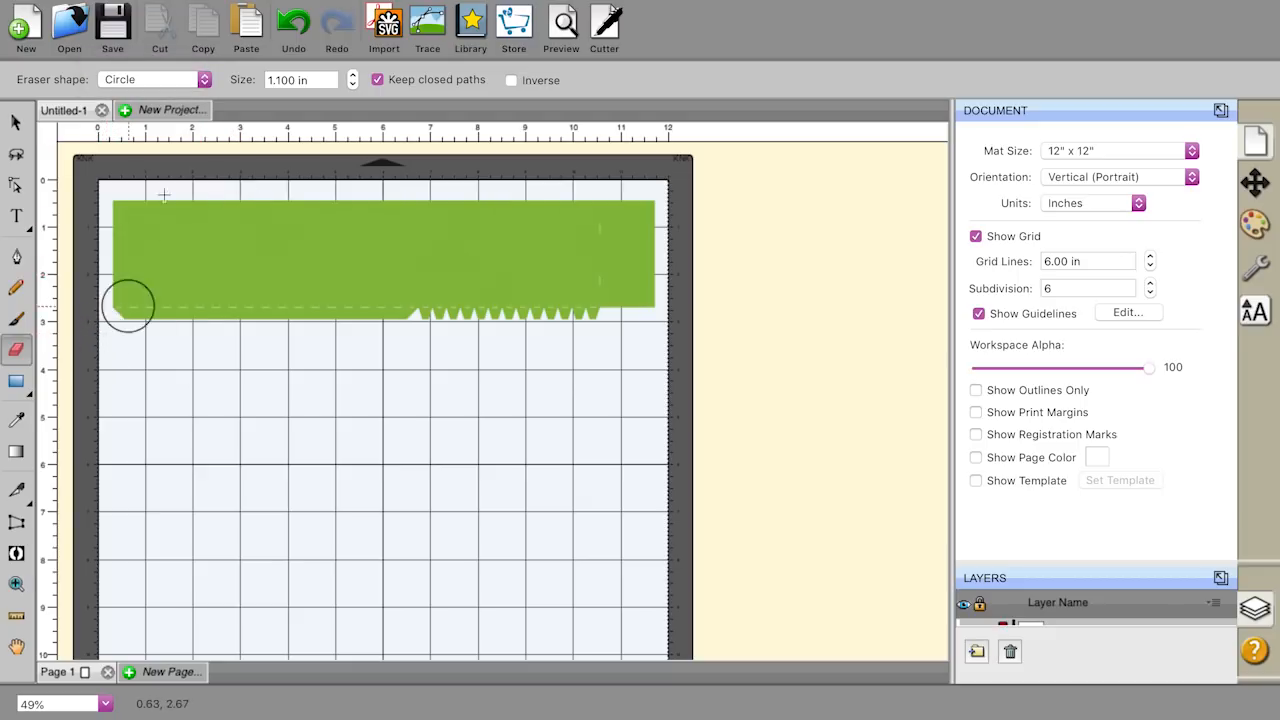
click(352, 75)
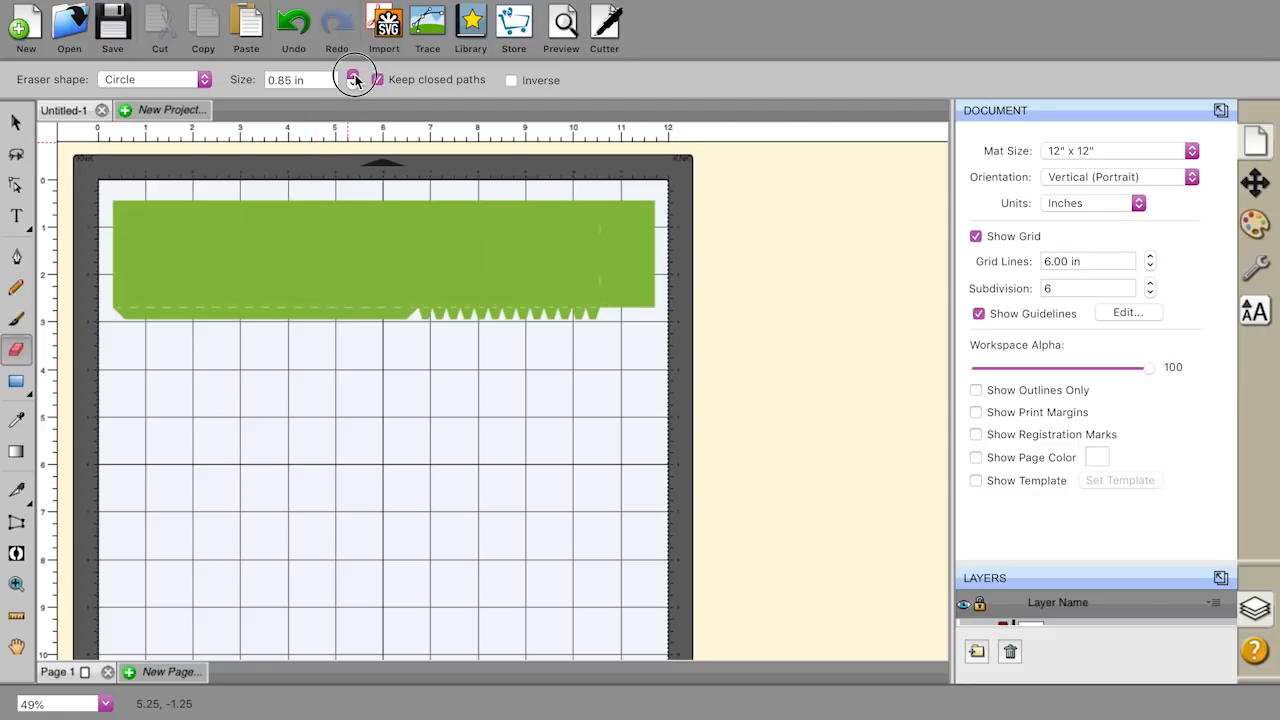
click(352, 75)
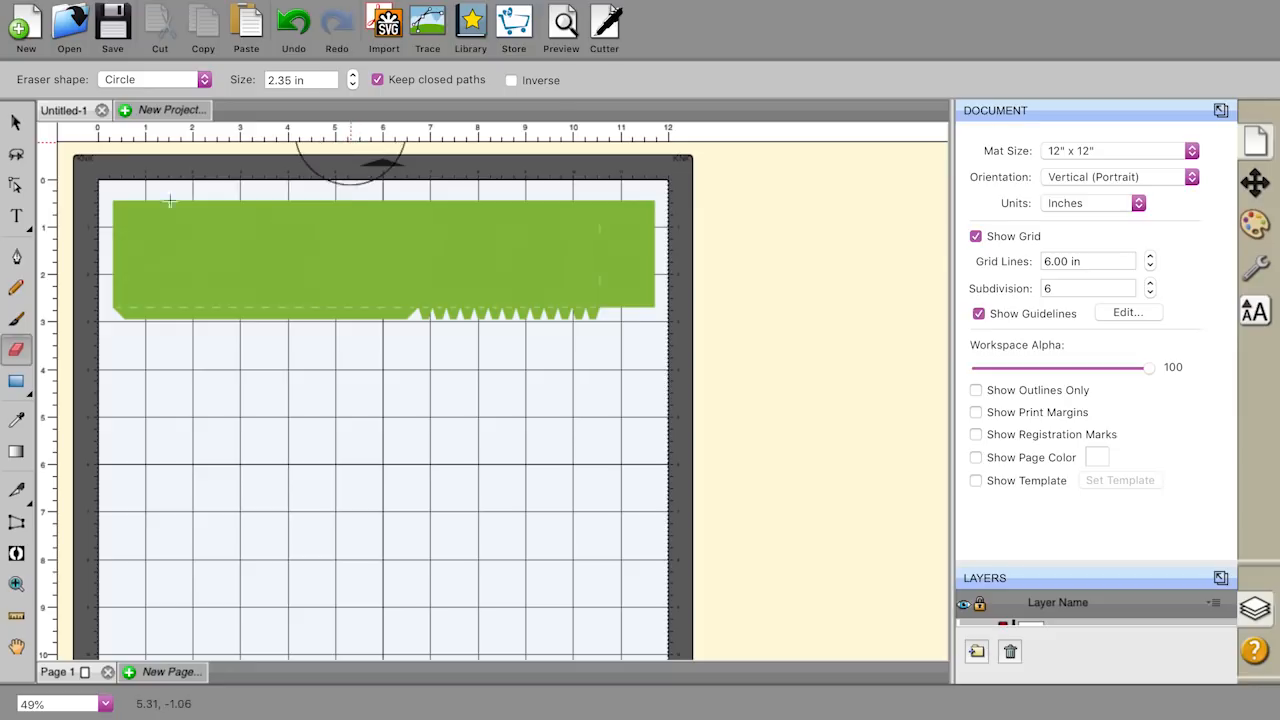
click(16, 122)
click(292, 282)
click(392, 374)
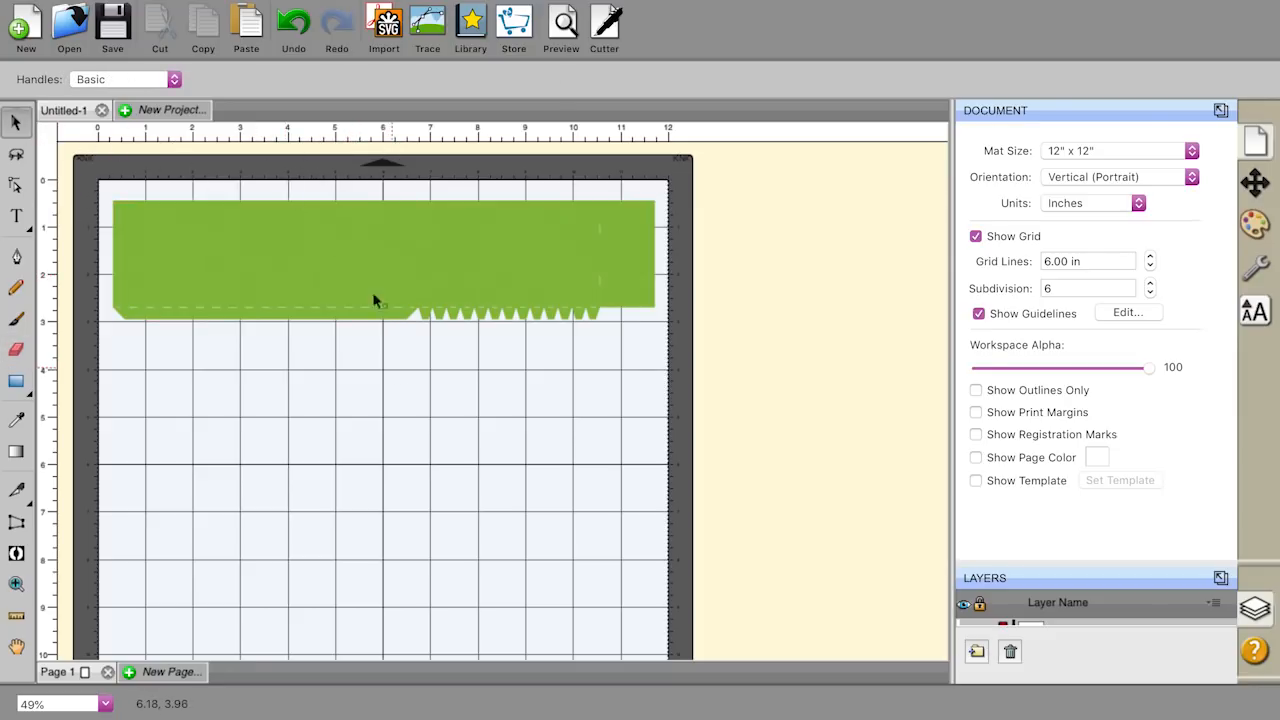
Step: Export the remaining green panel to the Desktop as an SVG named fix, with Design Space compatibility enabled
click(104, 1)
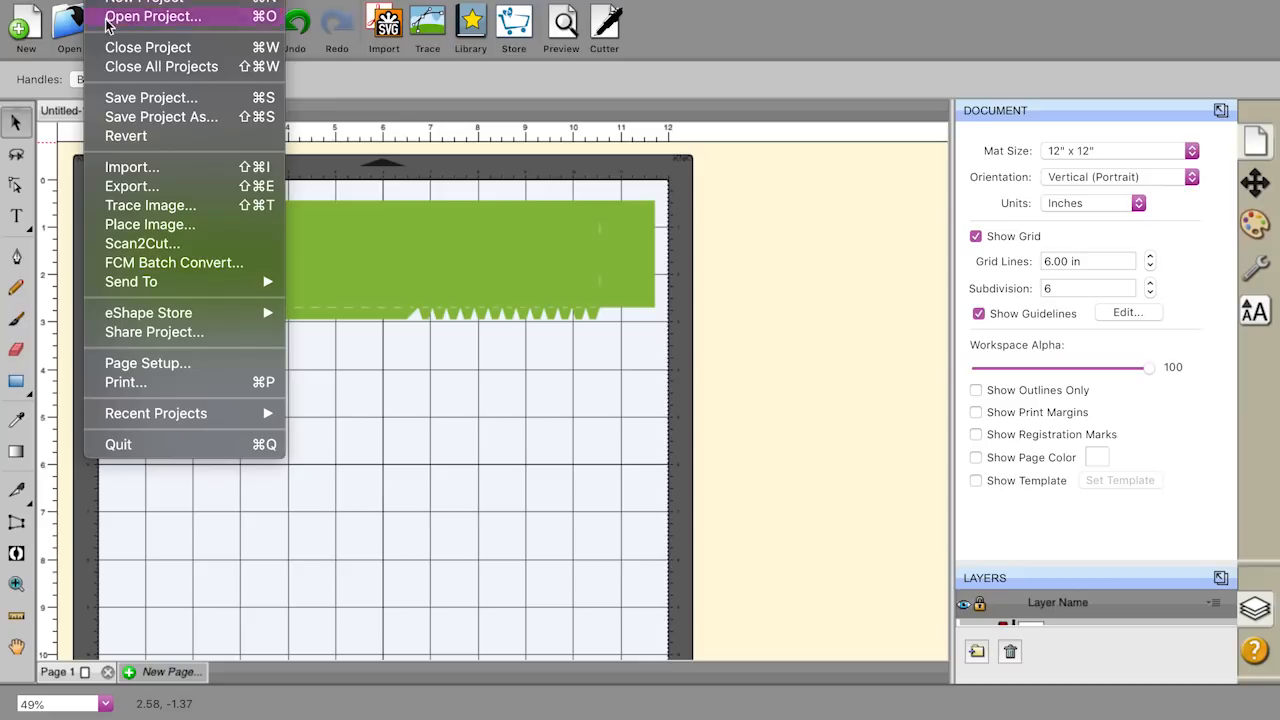
click(153, 187)
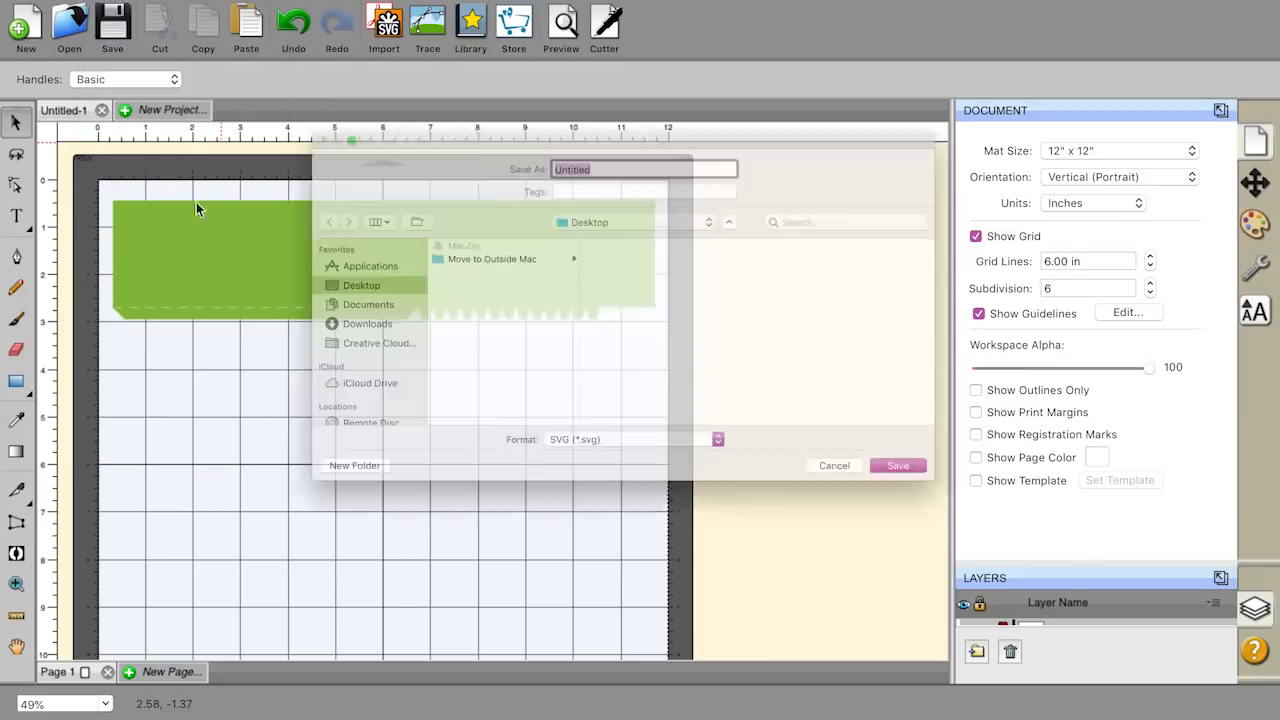
click(587, 490)
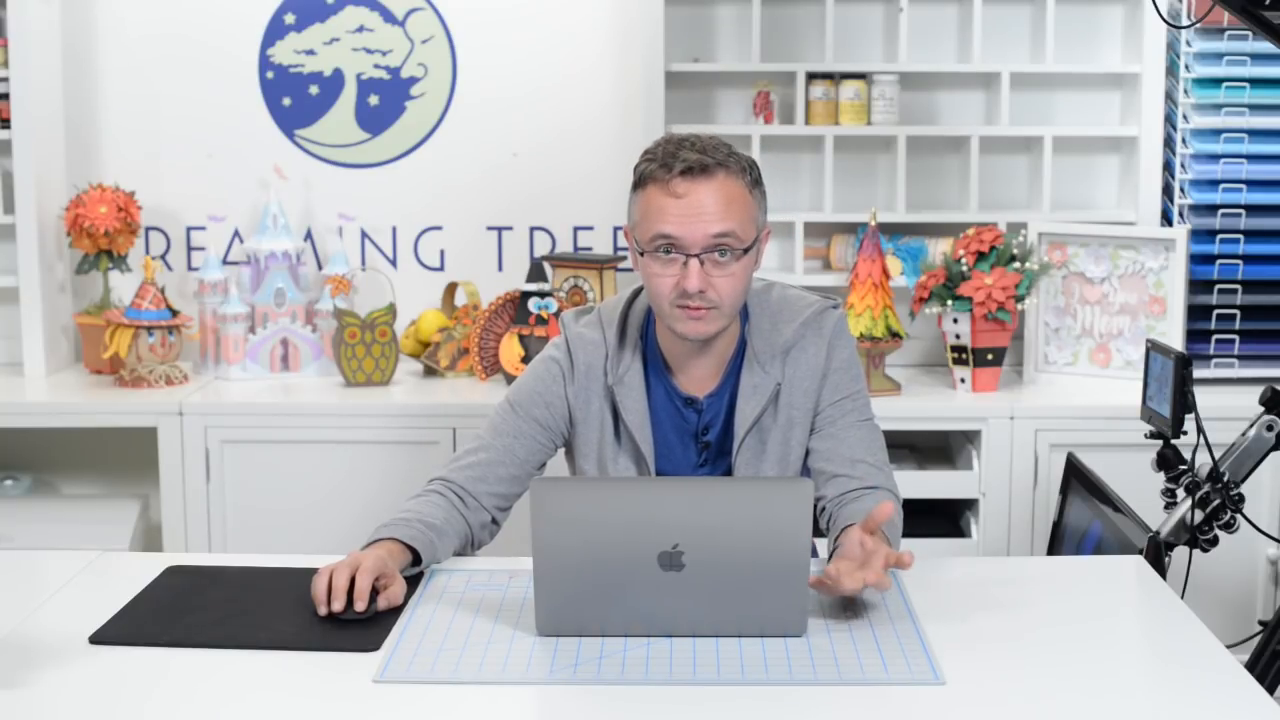
text(fix)
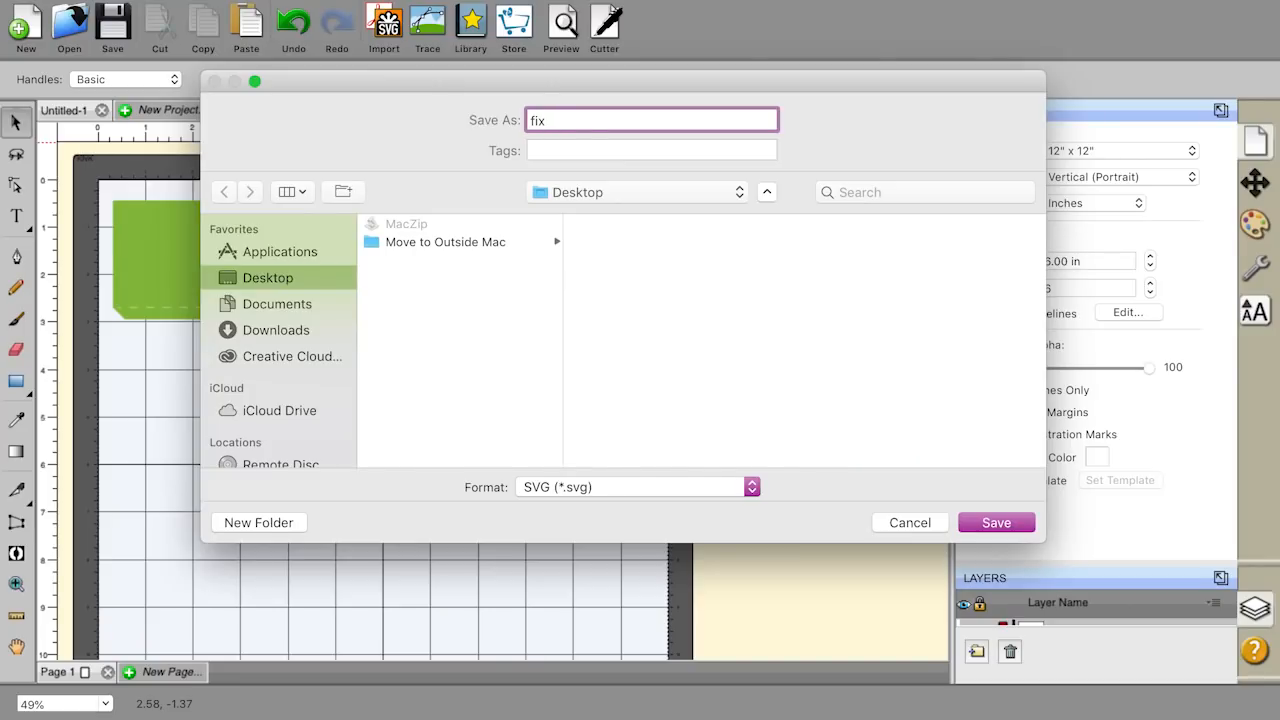
key(Return)
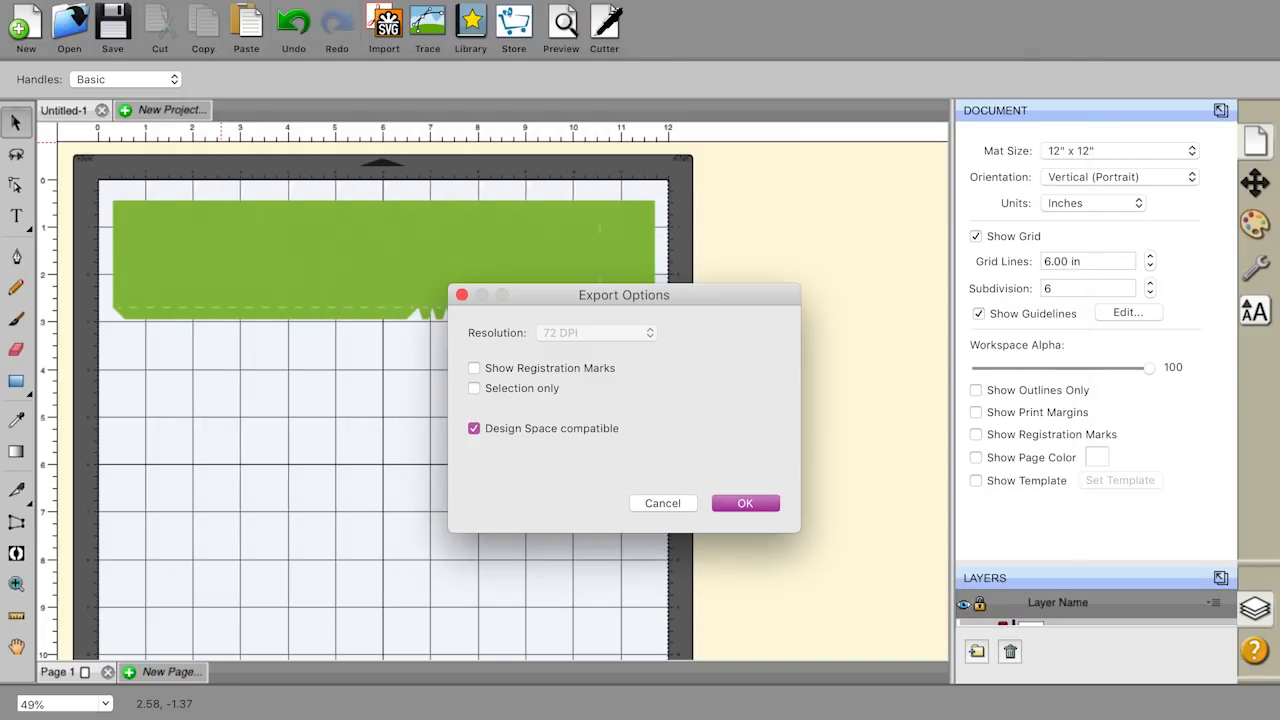
drag(632, 302, 557, 249)
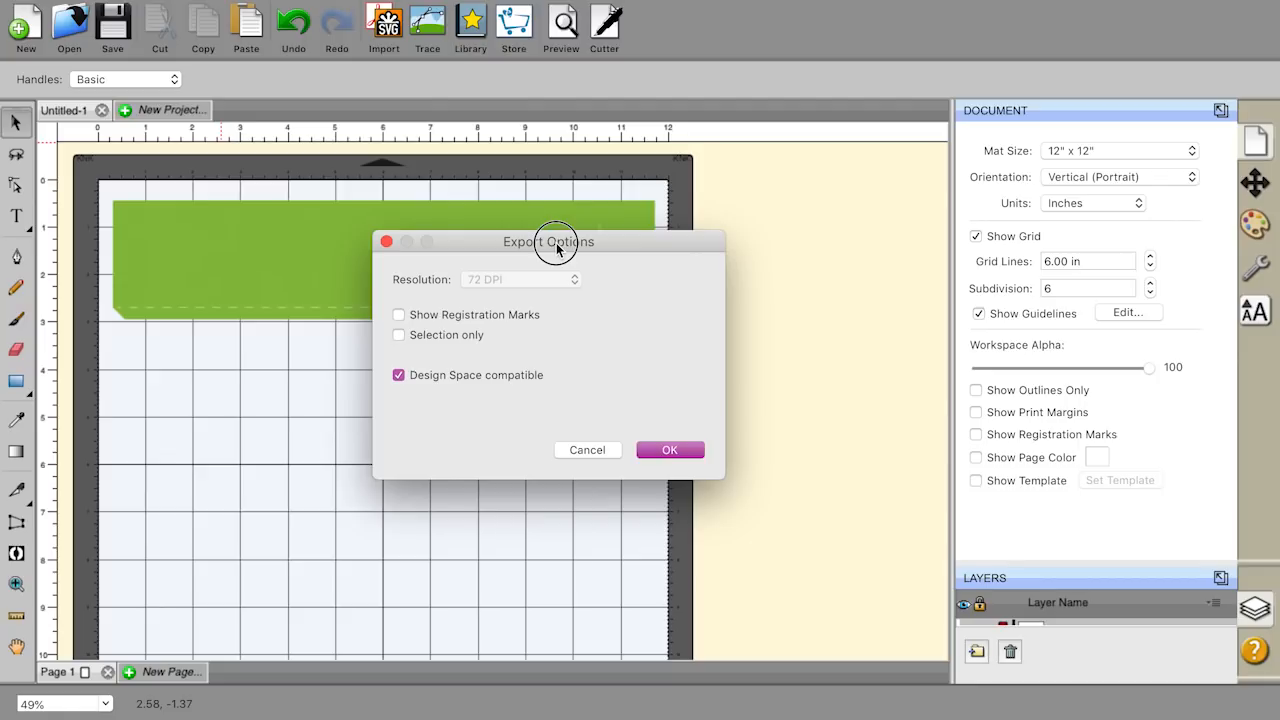
click(399, 376)
click(399, 377)
click(690, 452)
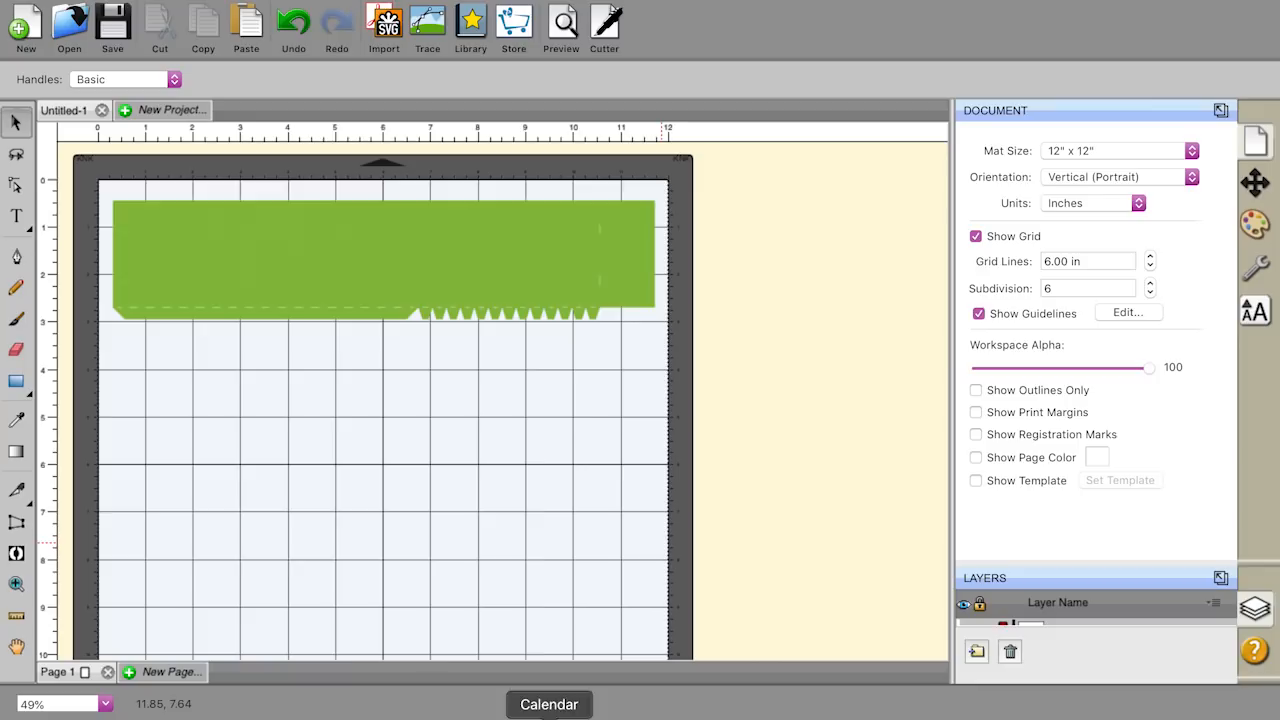
Step: Switch to Cricut Design Space and upload fix.svg from the Desktop, saving it under the image name fix
key(super+Tab)
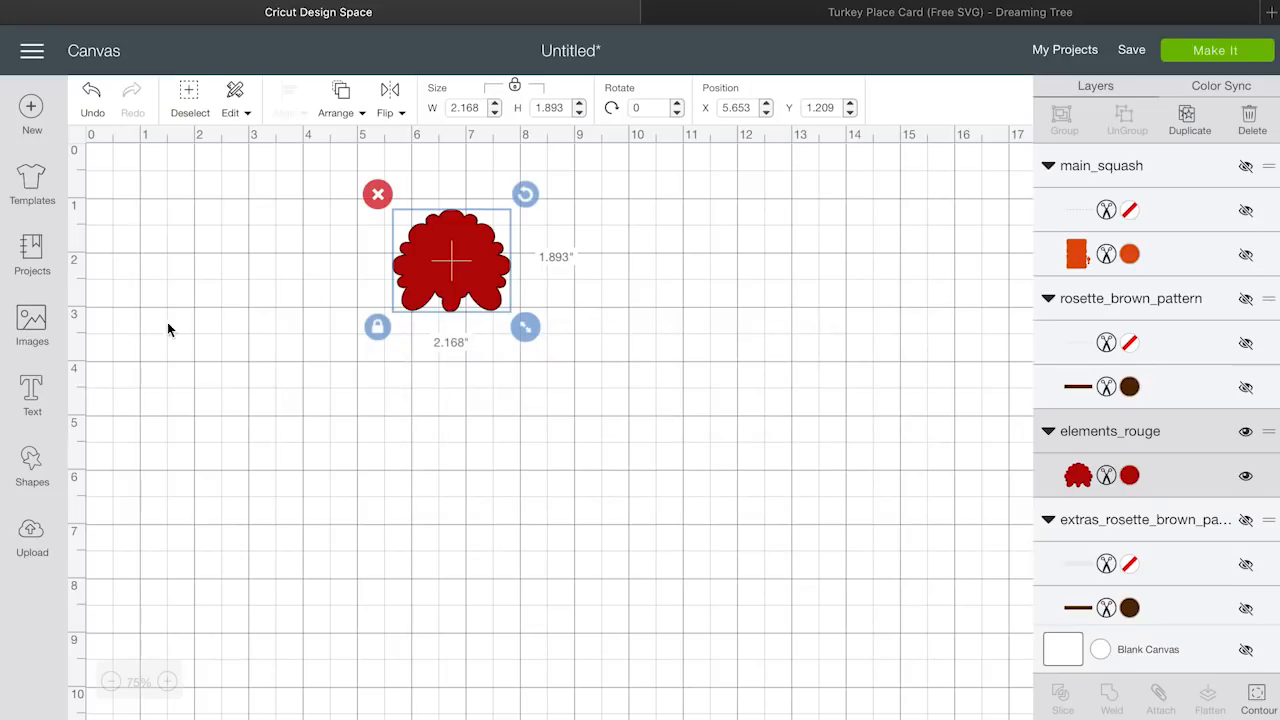
click(31, 535)
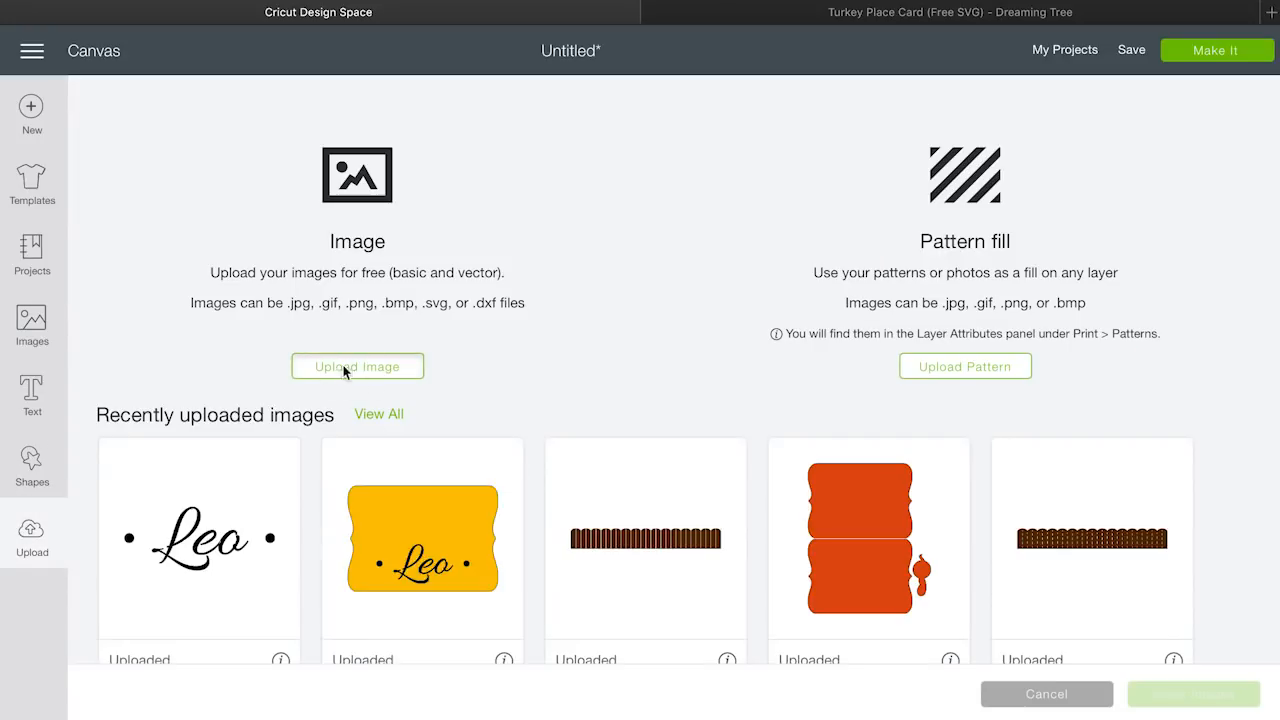
click(347, 372)
click(655, 380)
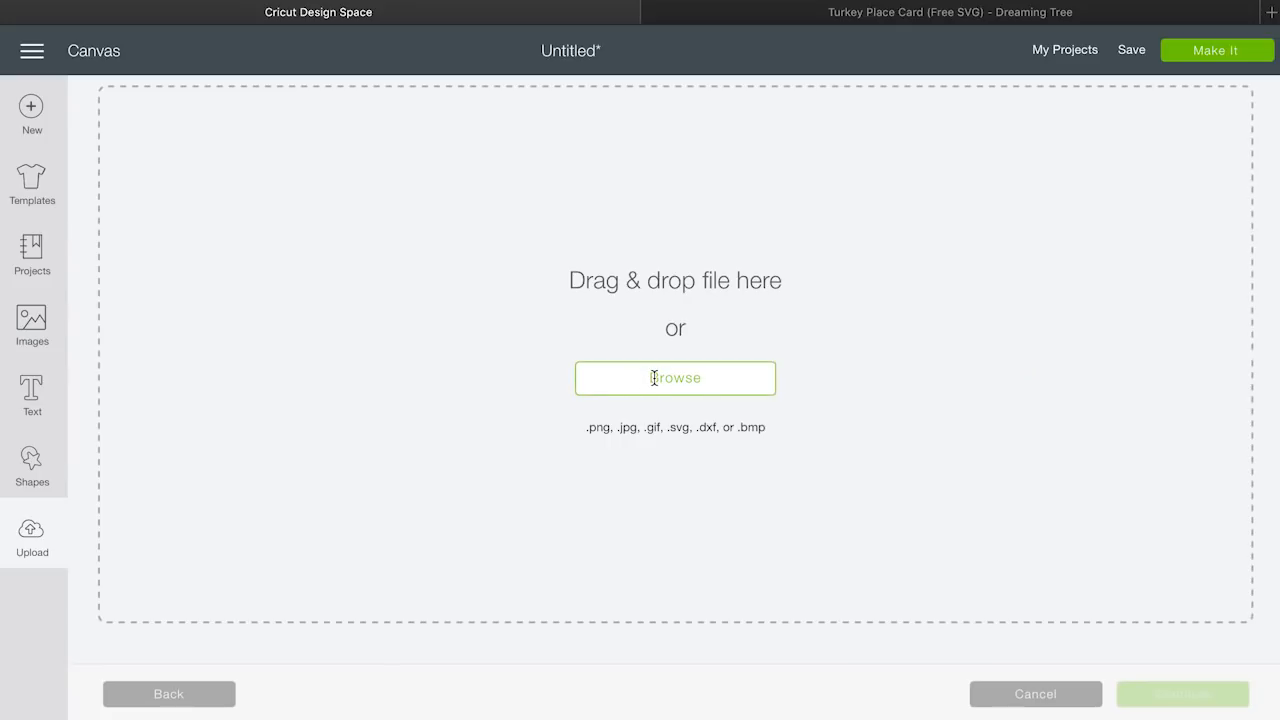
click(129, 104)
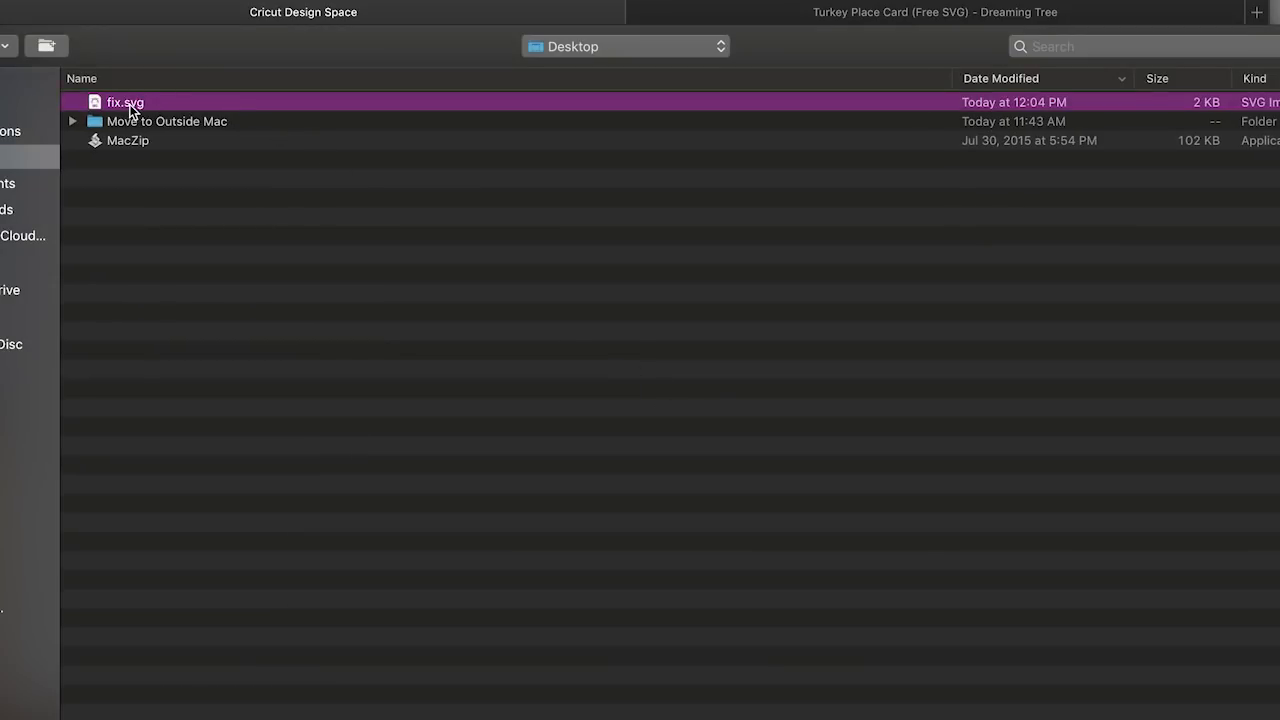
double_click(129, 104)
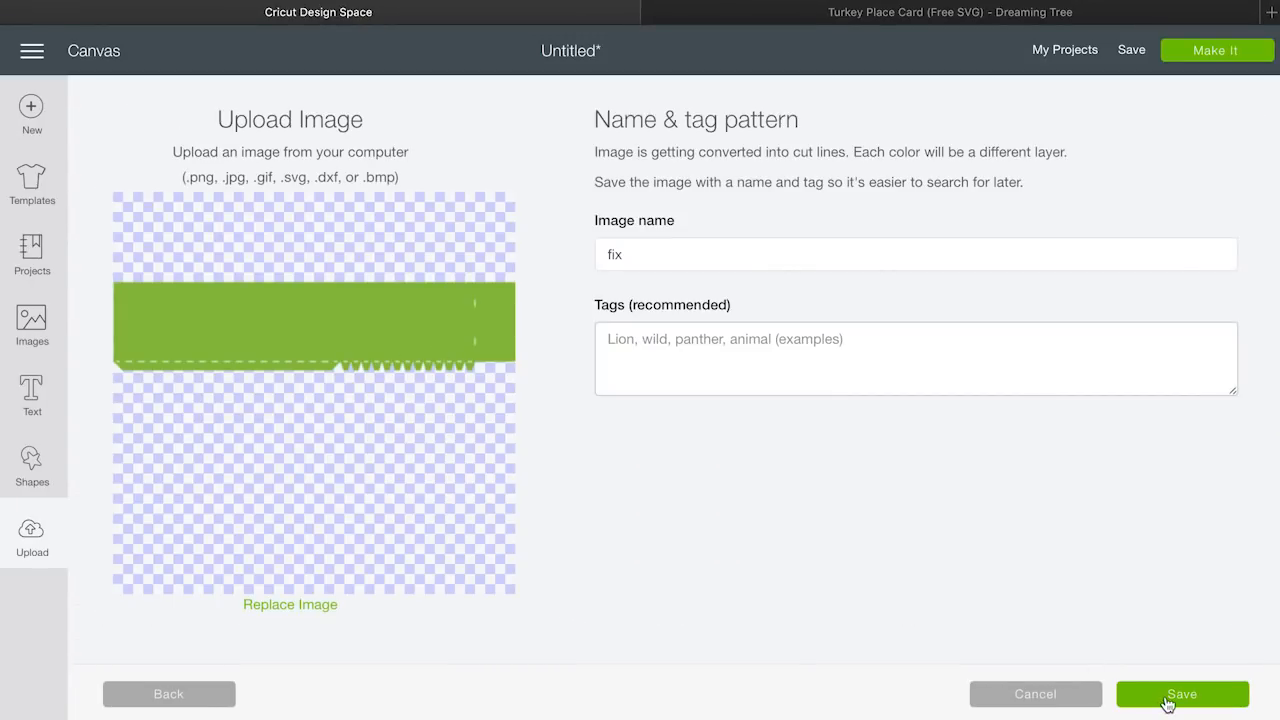
click(1167, 700)
Step: Switch to Sure Cuts A Lot 5, undo the erasing of the two lower green panels, and return to Cricut Design Space
key(super+Tab)
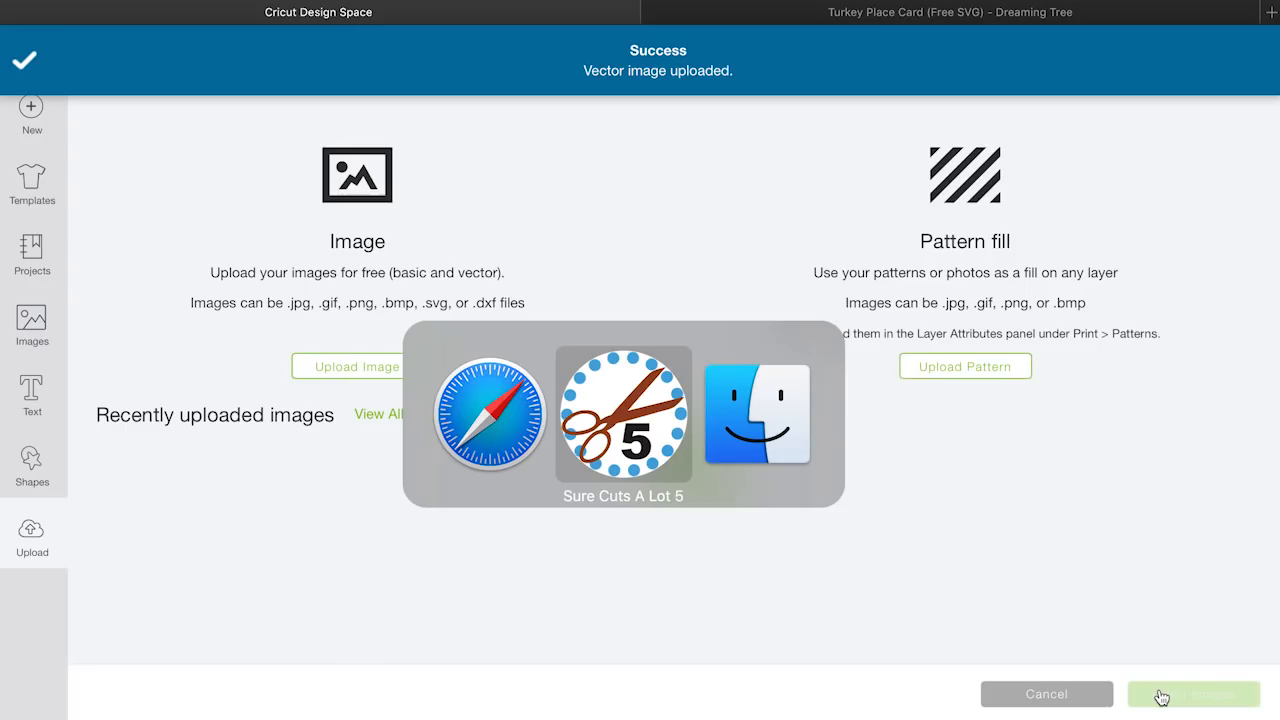
key(super+z)
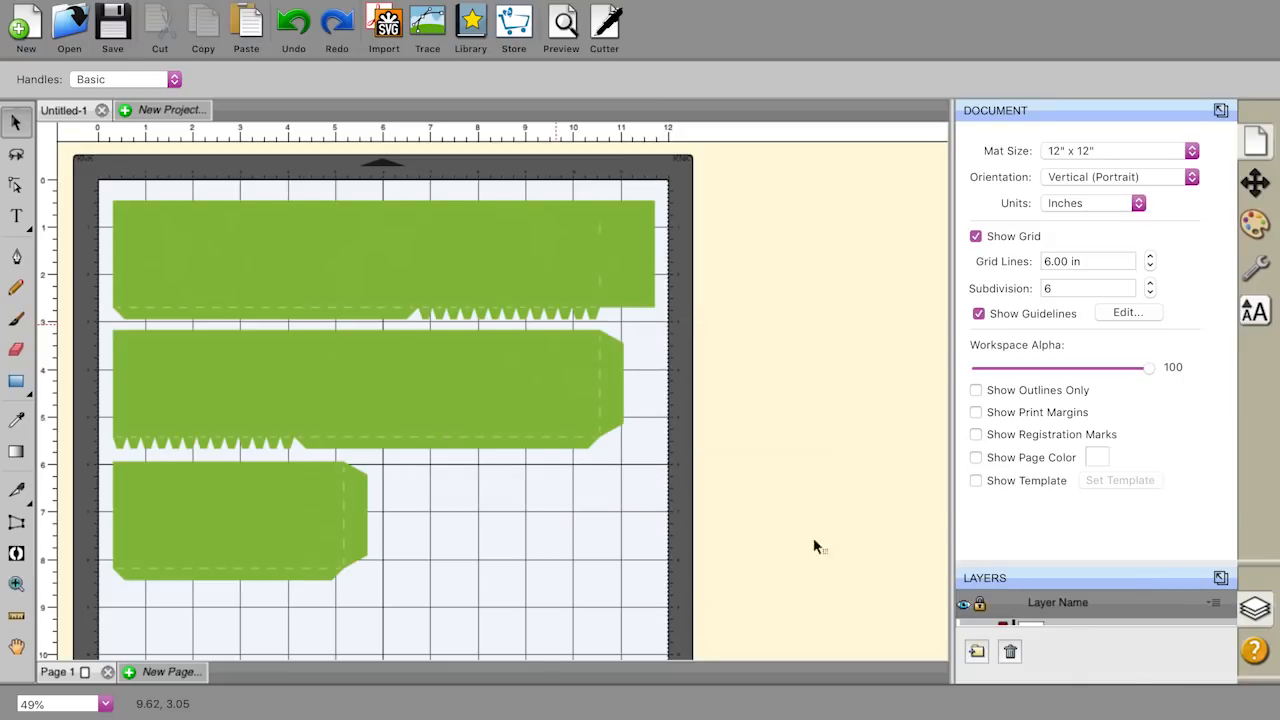
key(super+Tab)
Step: Insert the newly uploaded fix image onto the canvas and shift the green panel slightly to the left
click(209, 445)
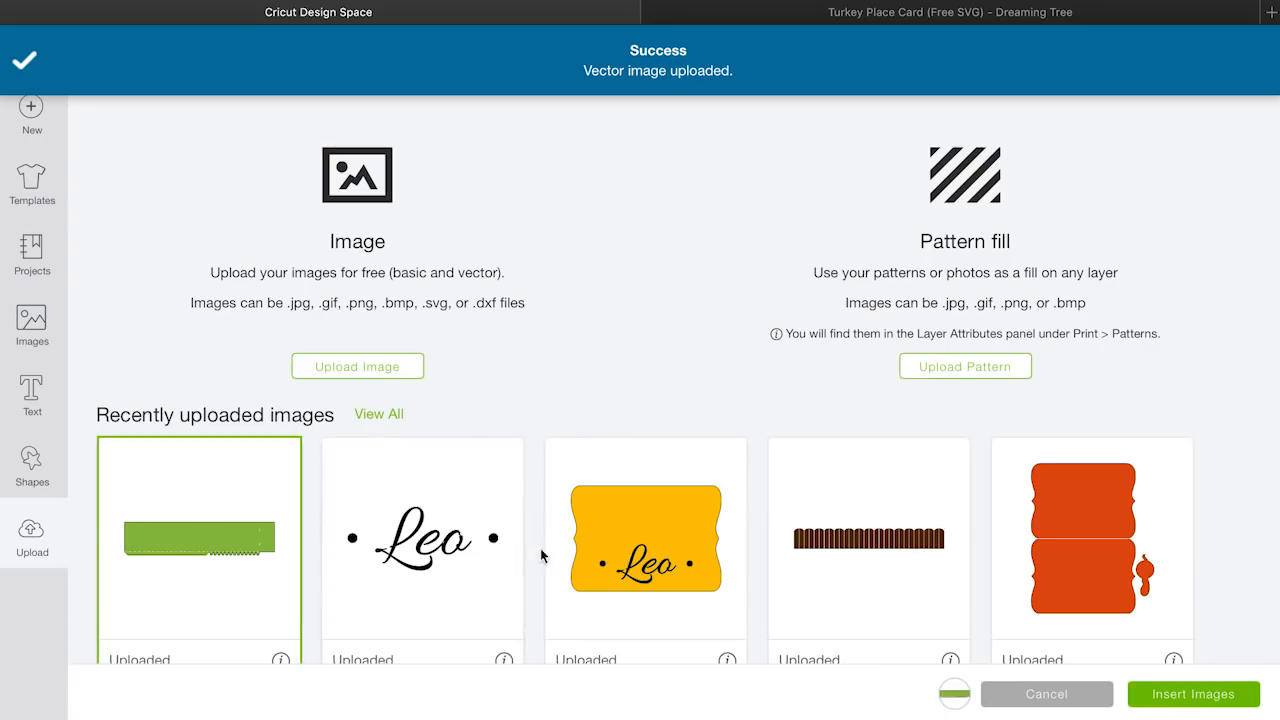
click(1160, 690)
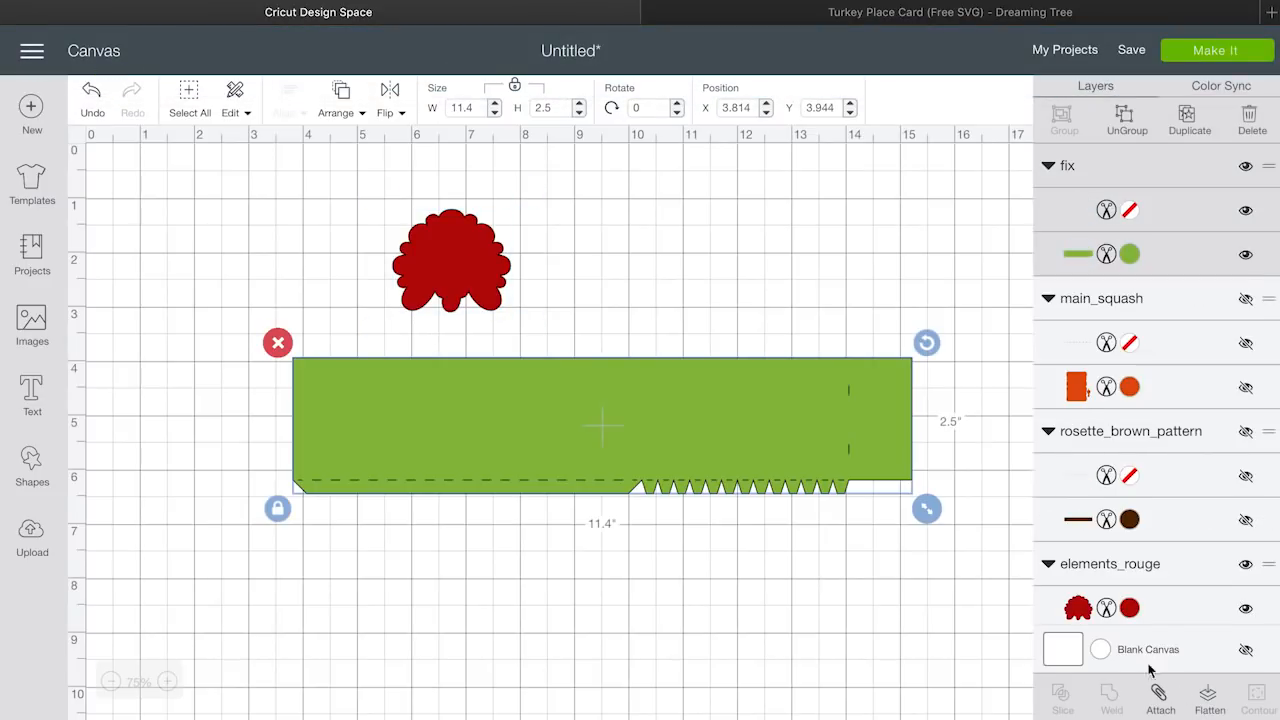
drag(678, 443, 569, 461)
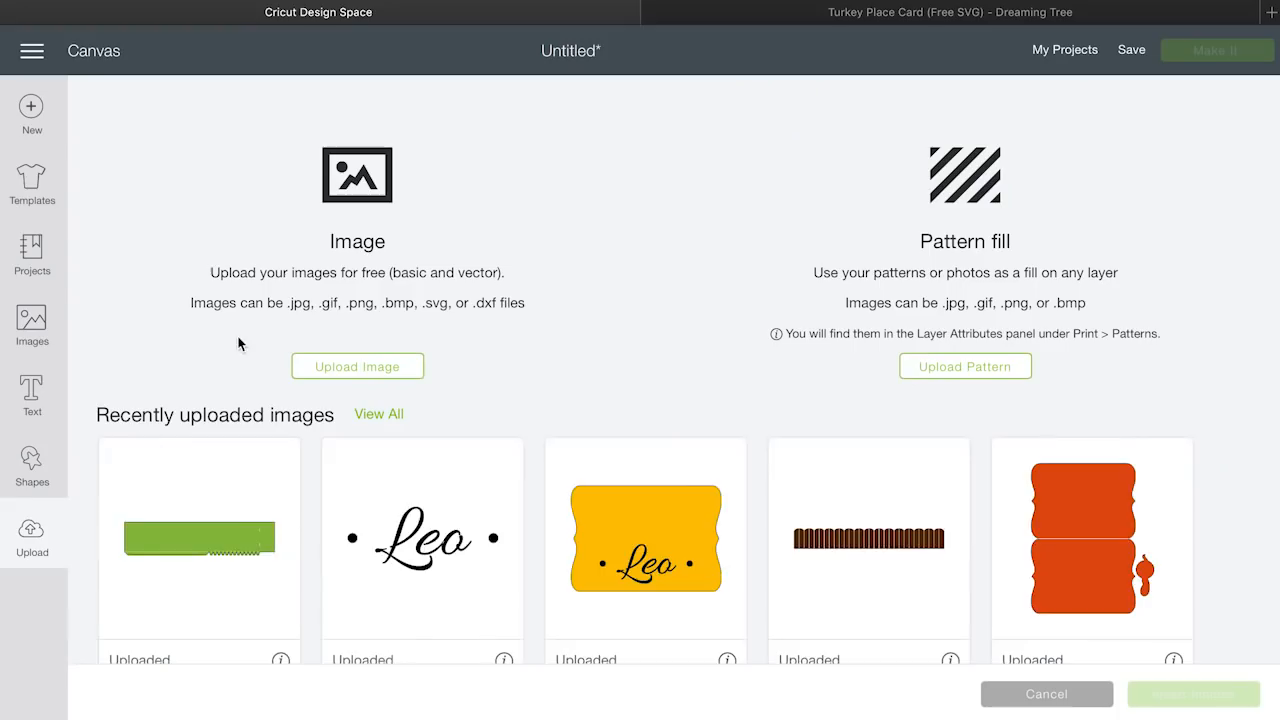
Step: Insert the orange card image main_squash from the recent uploads and move it to about X 2.9, Y 1.1 on the canvas
scroll(412, 538, down, 8)
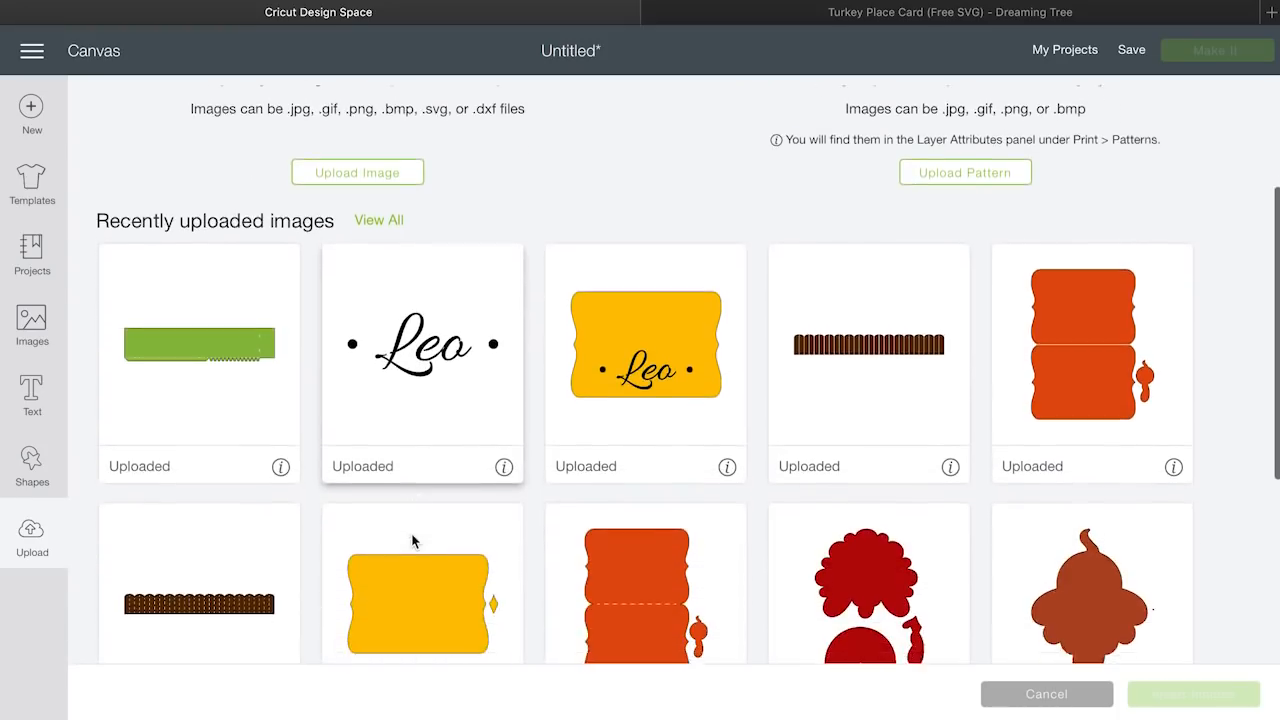
scroll(412, 540, down, 3)
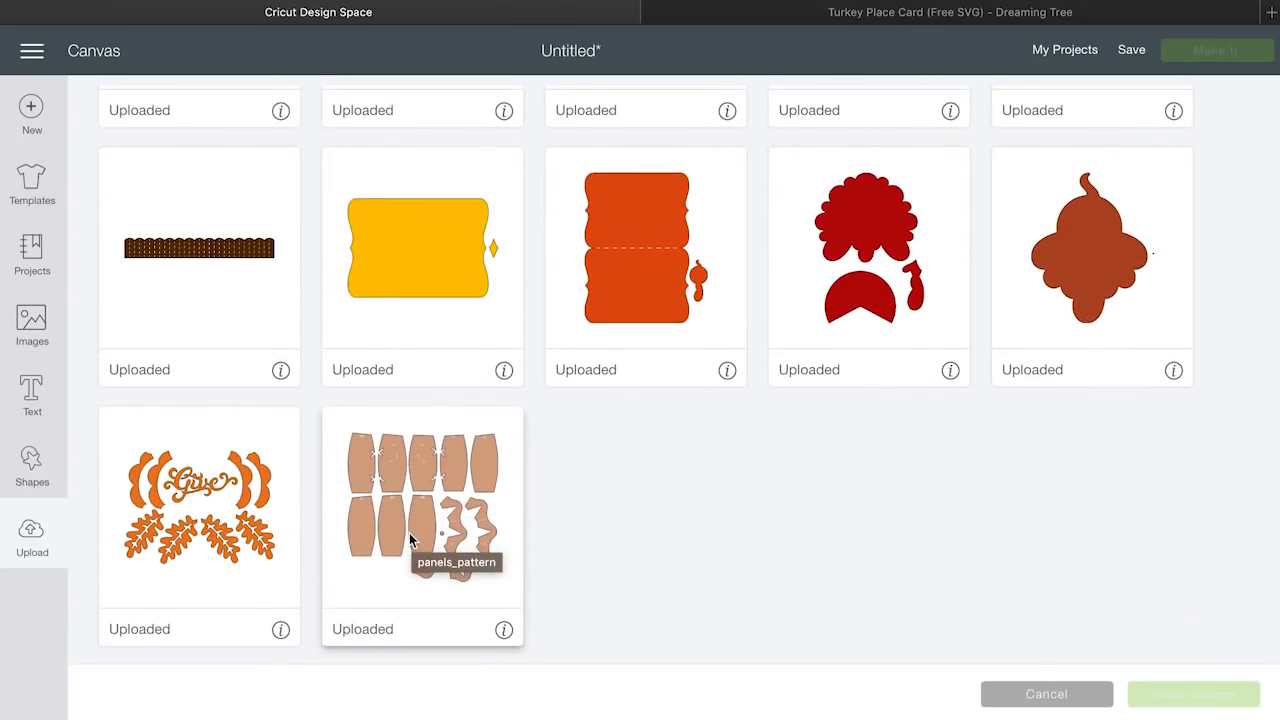
click(657, 260)
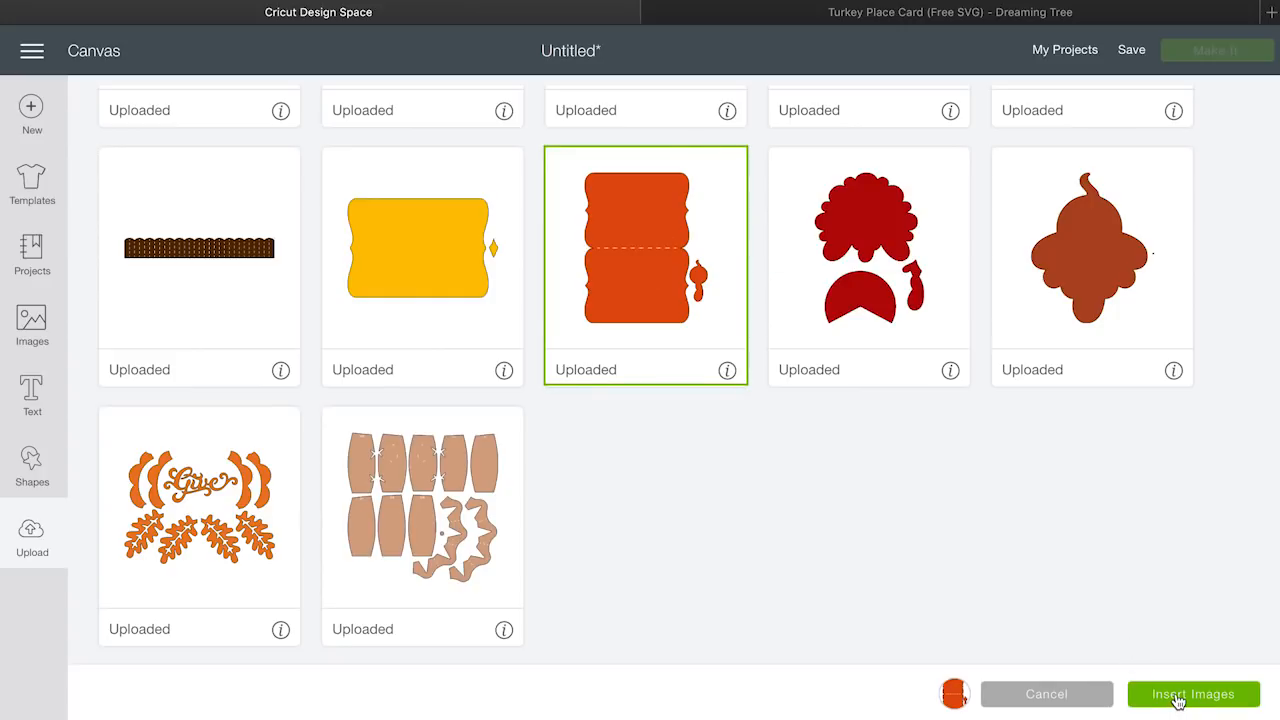
click(1178, 698)
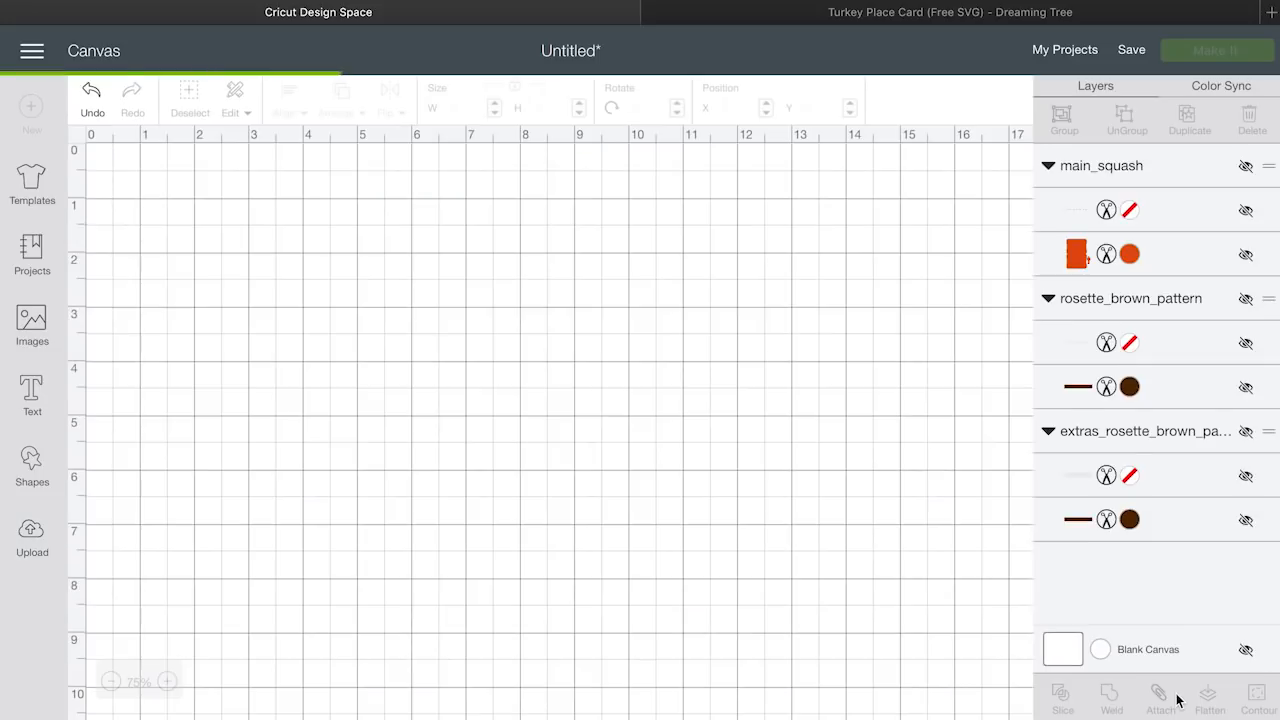
drag(669, 537, 414, 272)
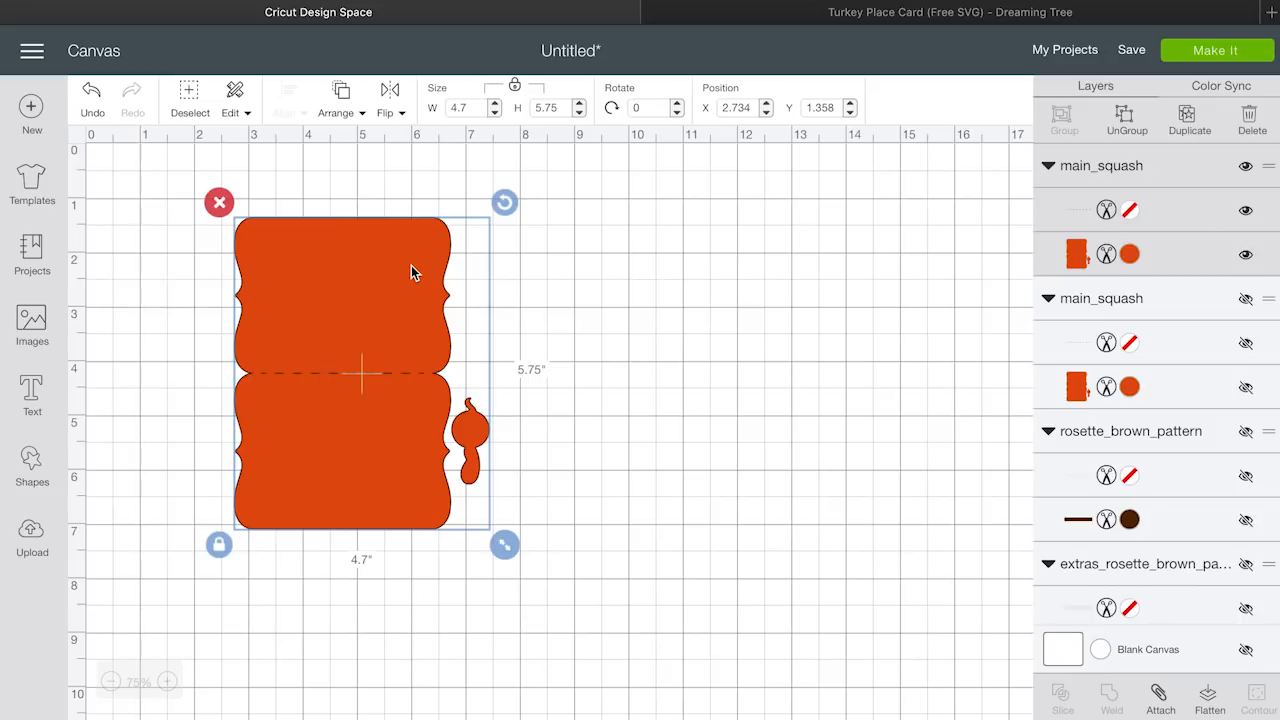
click(597, 347)
drag(475, 434, 484, 422)
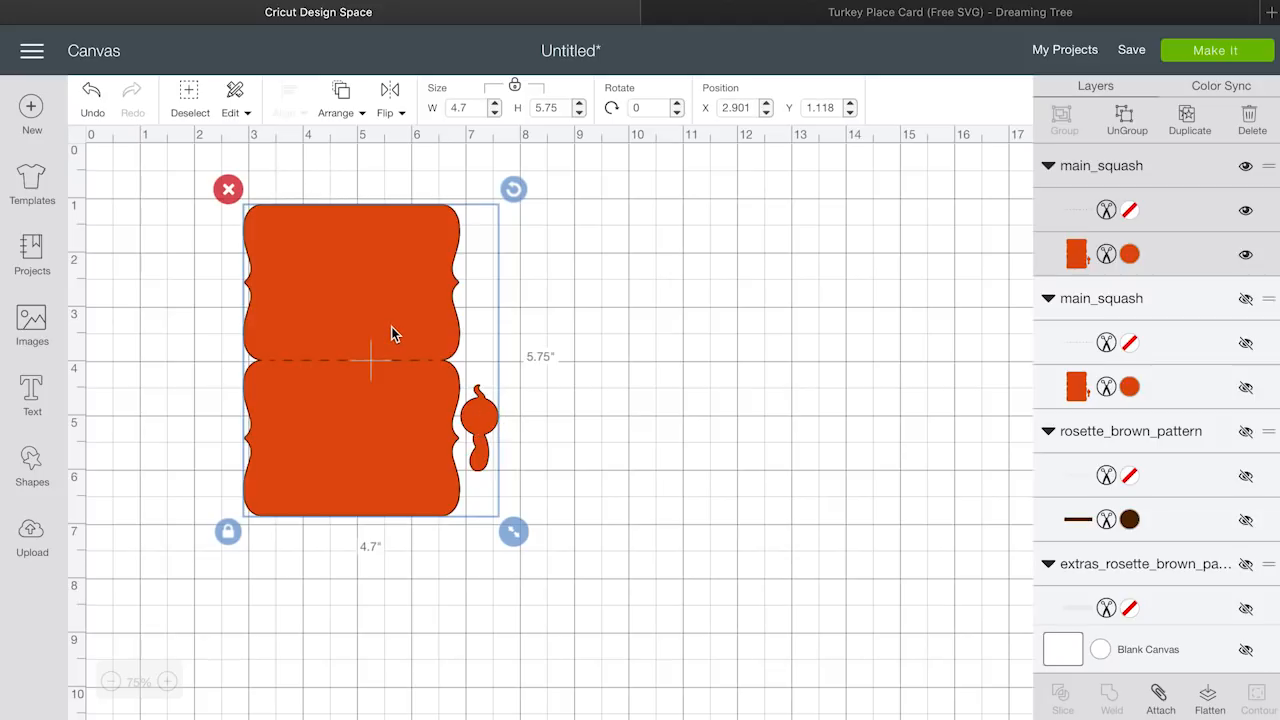
click(580, 392)
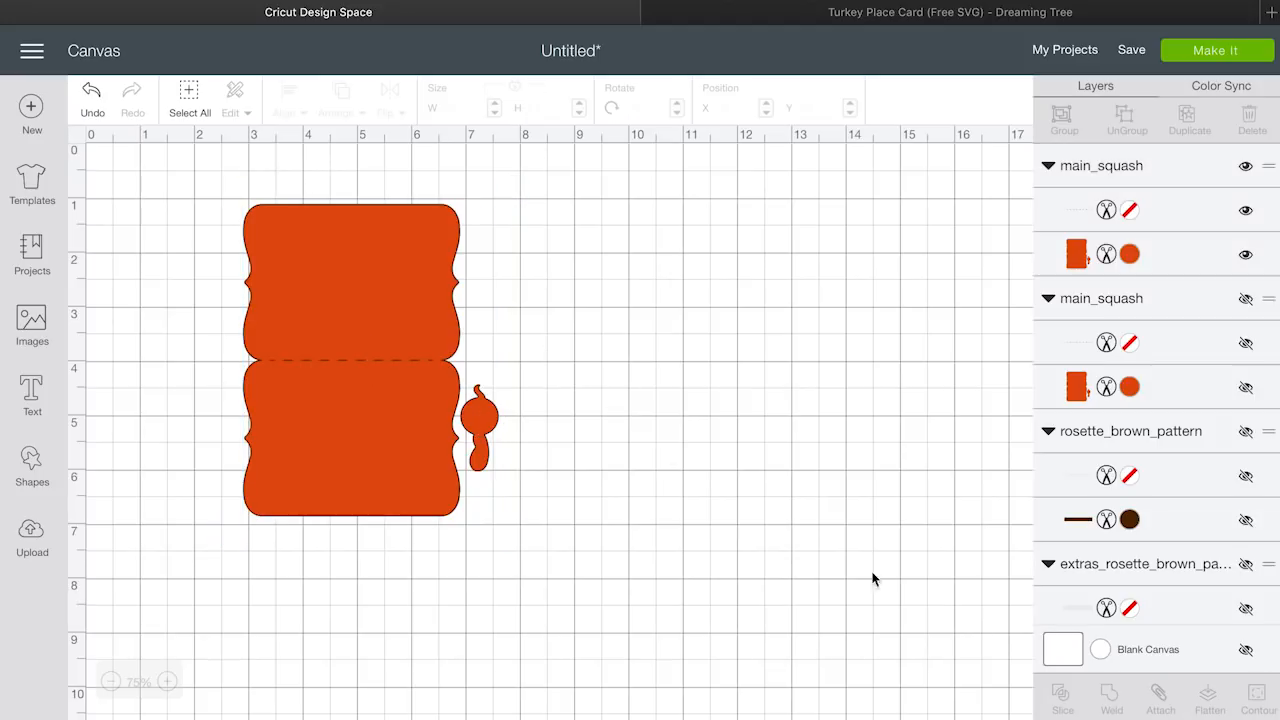
Step: Ungroup the visible main_squash image and delete its separate dashed fold-line layer
click(406, 344)
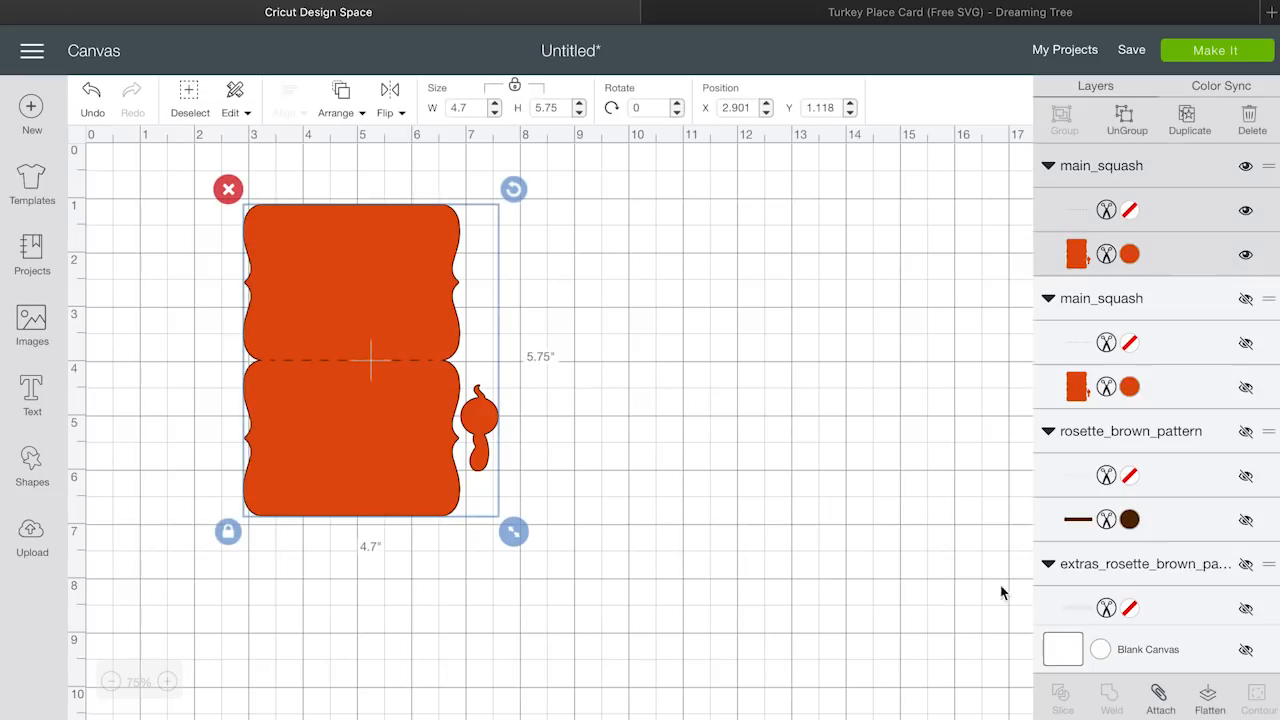
right_click(399, 341)
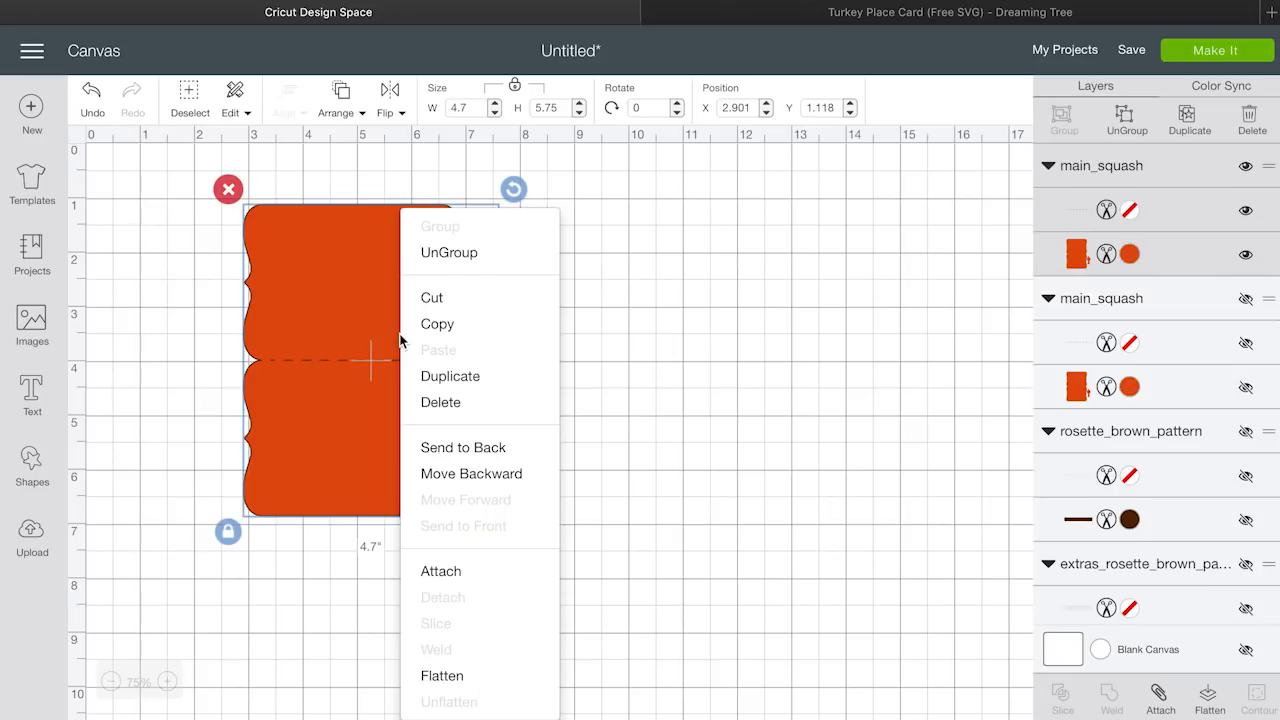
click(462, 254)
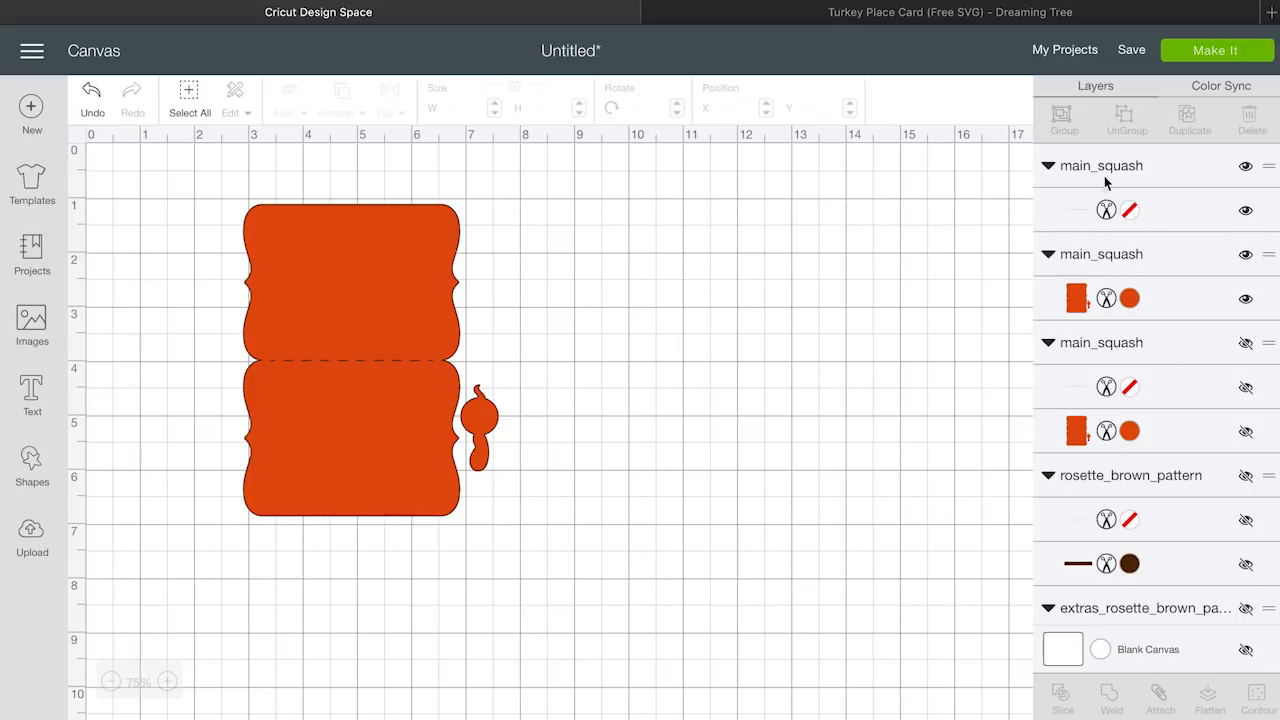
click(1163, 215)
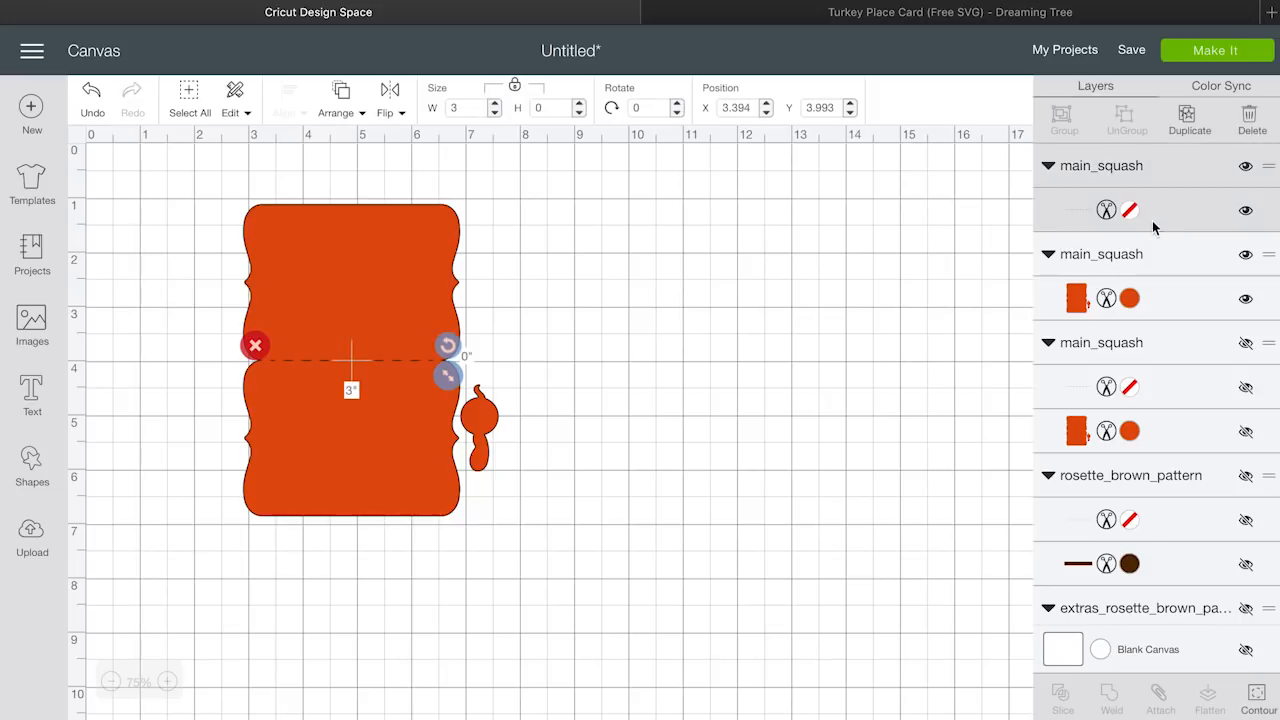
click(1167, 302)
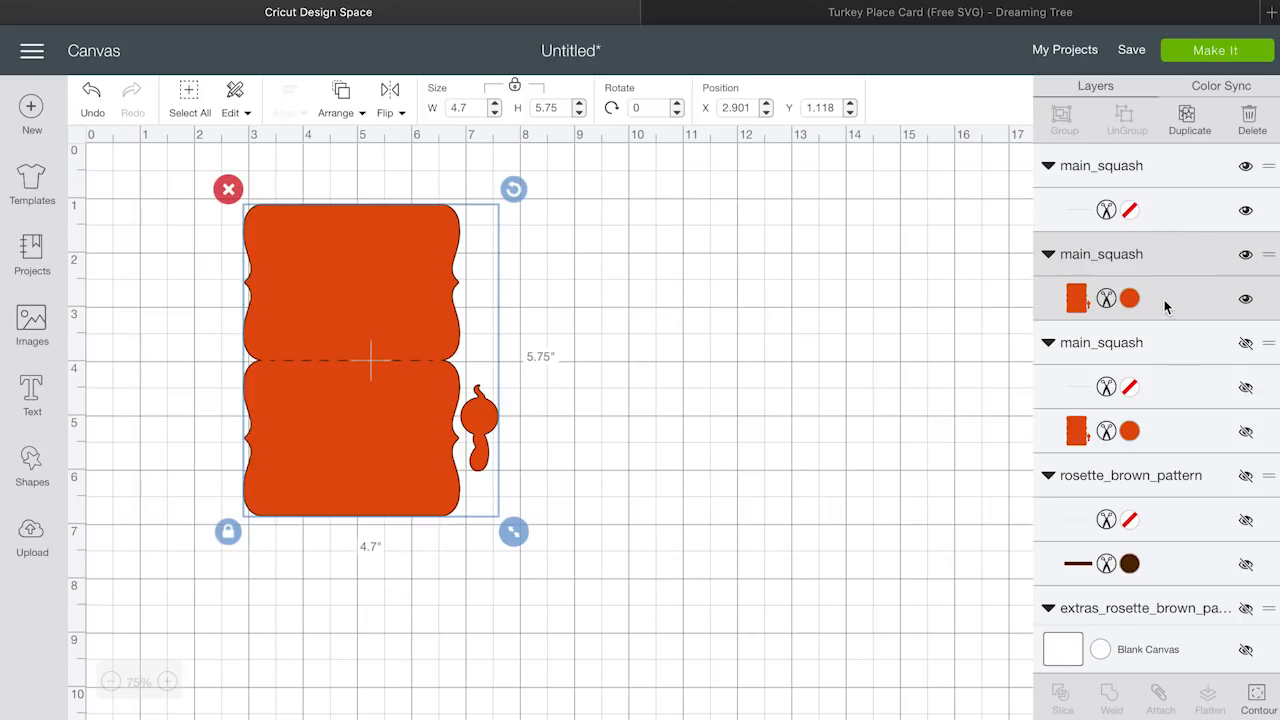
click(1165, 210)
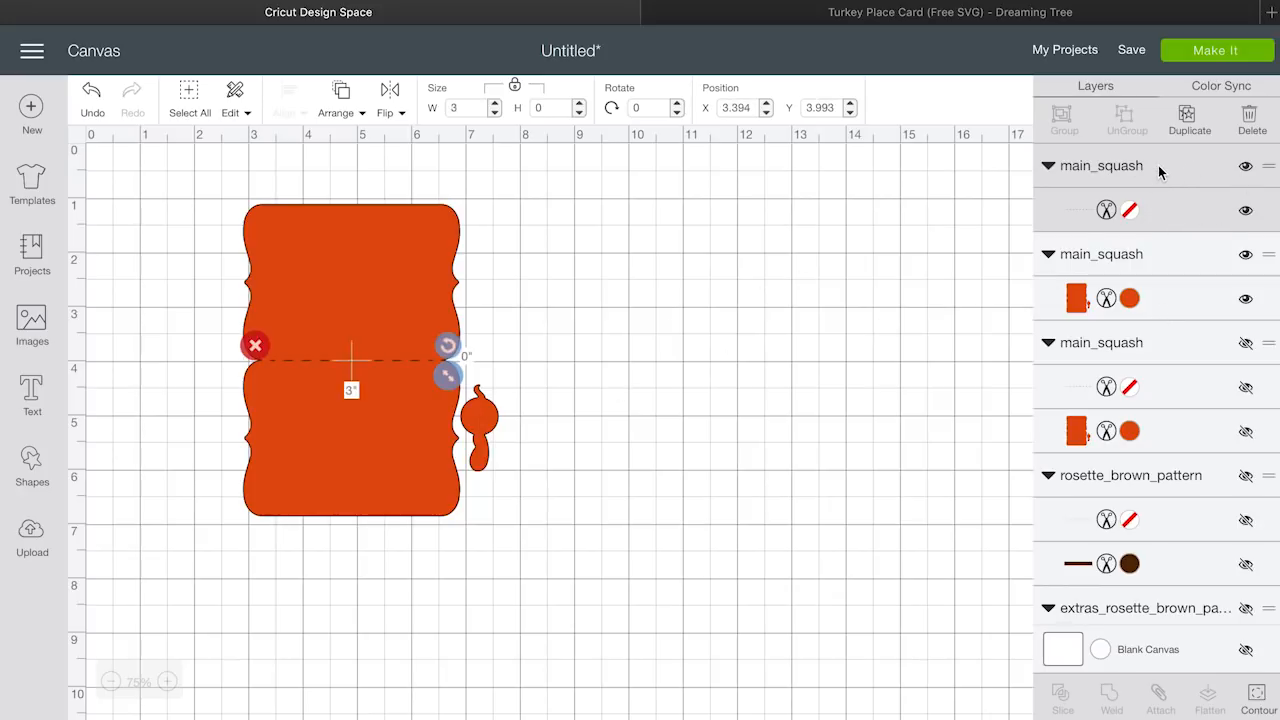
click(1252, 120)
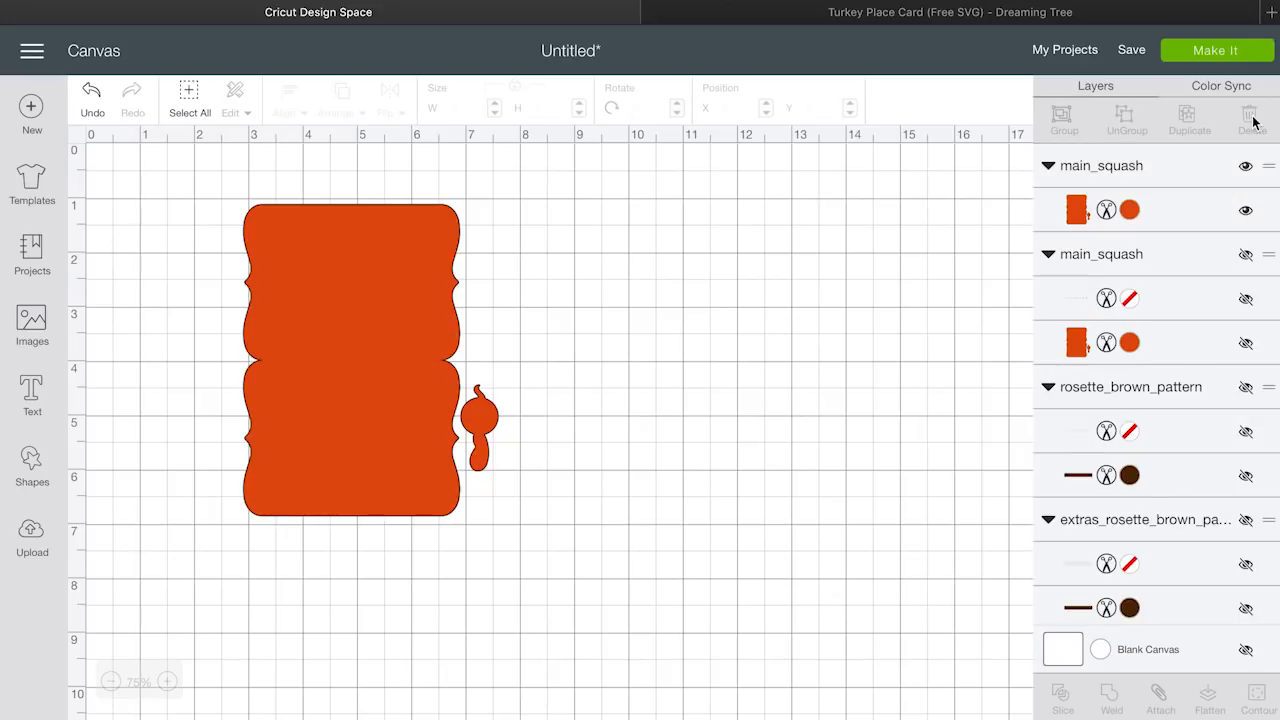
Step: Hide the large card contour of main_squash to isolate the small ornament piece, and remove that piece from the canvas
click(429, 288)
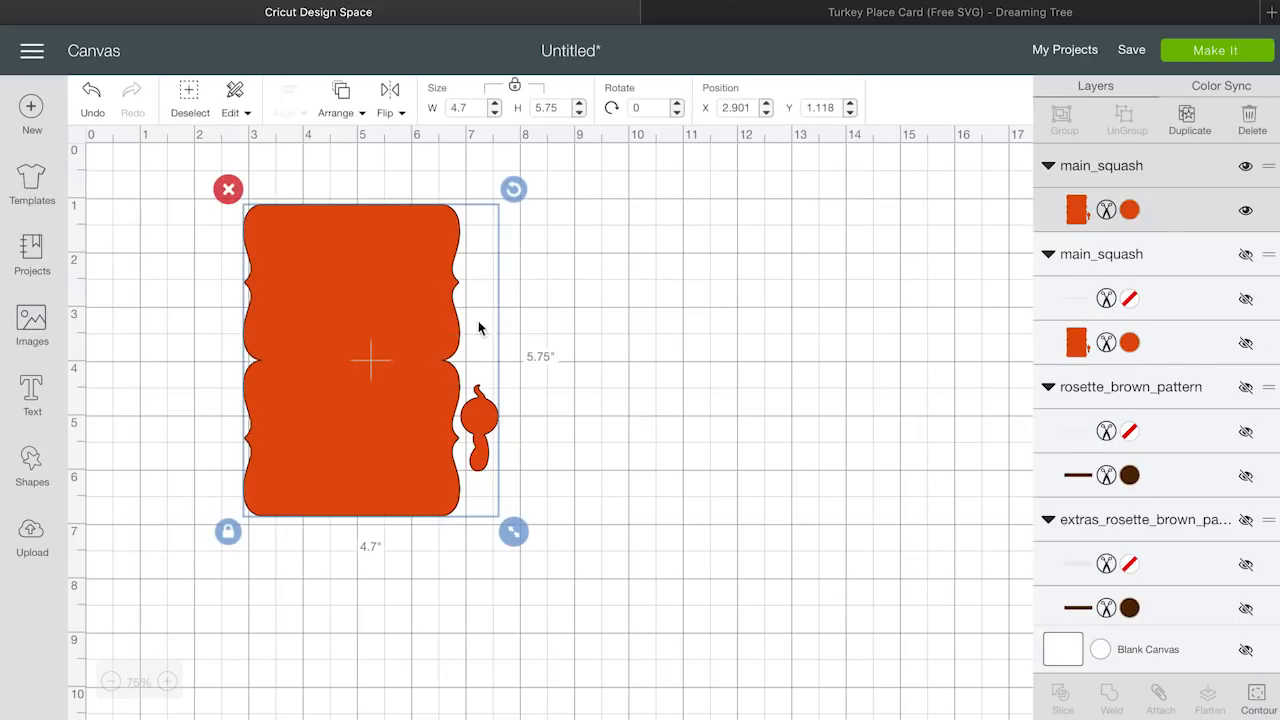
click(1258, 695)
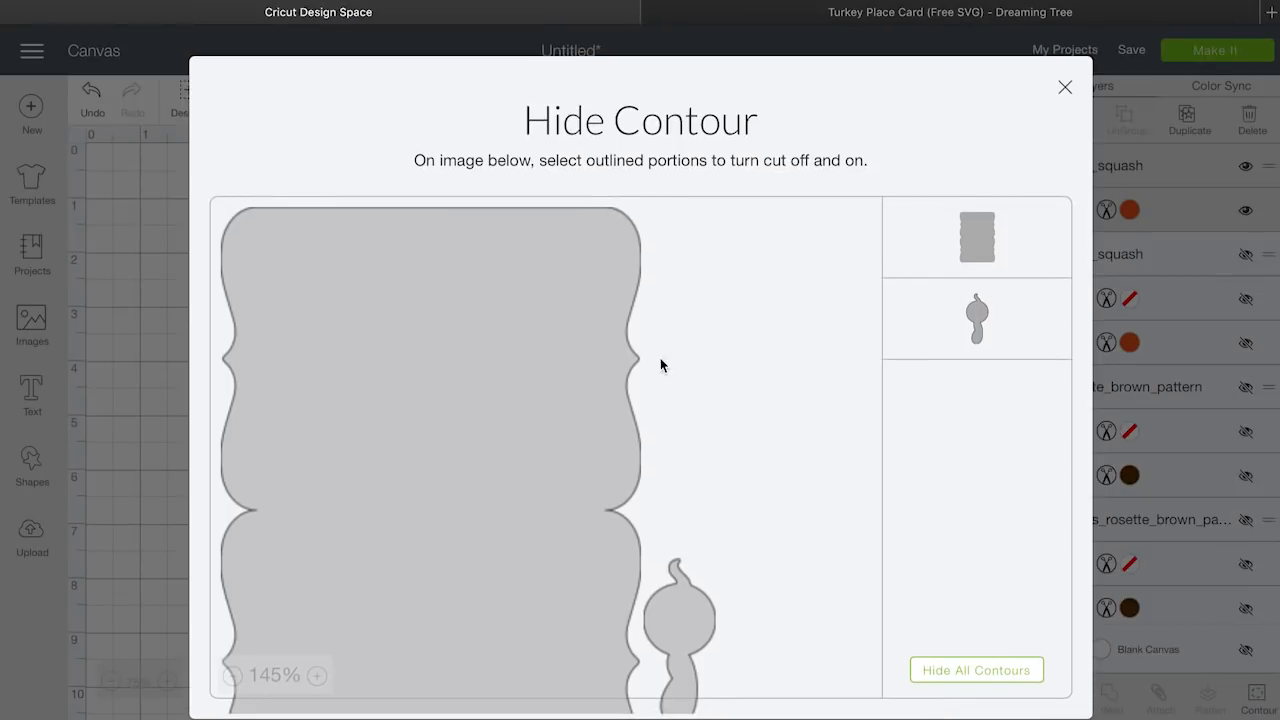
click(566, 367)
click(1065, 87)
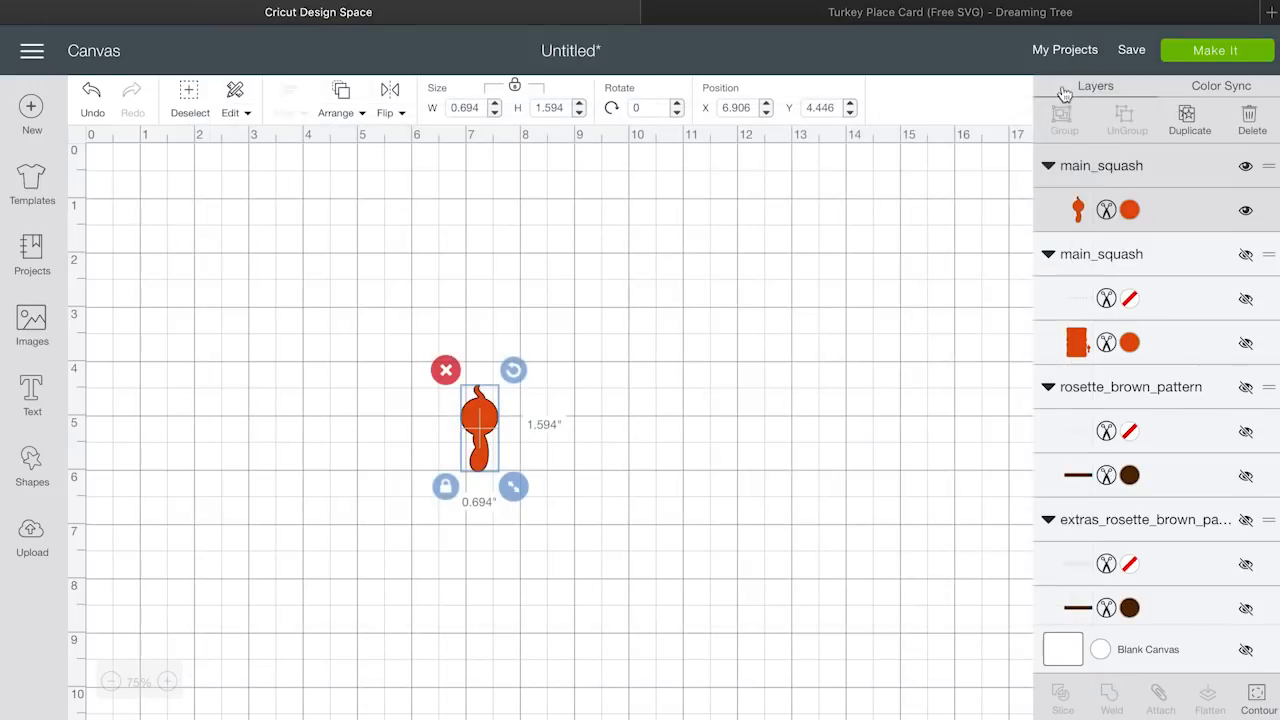
drag(492, 411, 168, 203)
key(Delete)
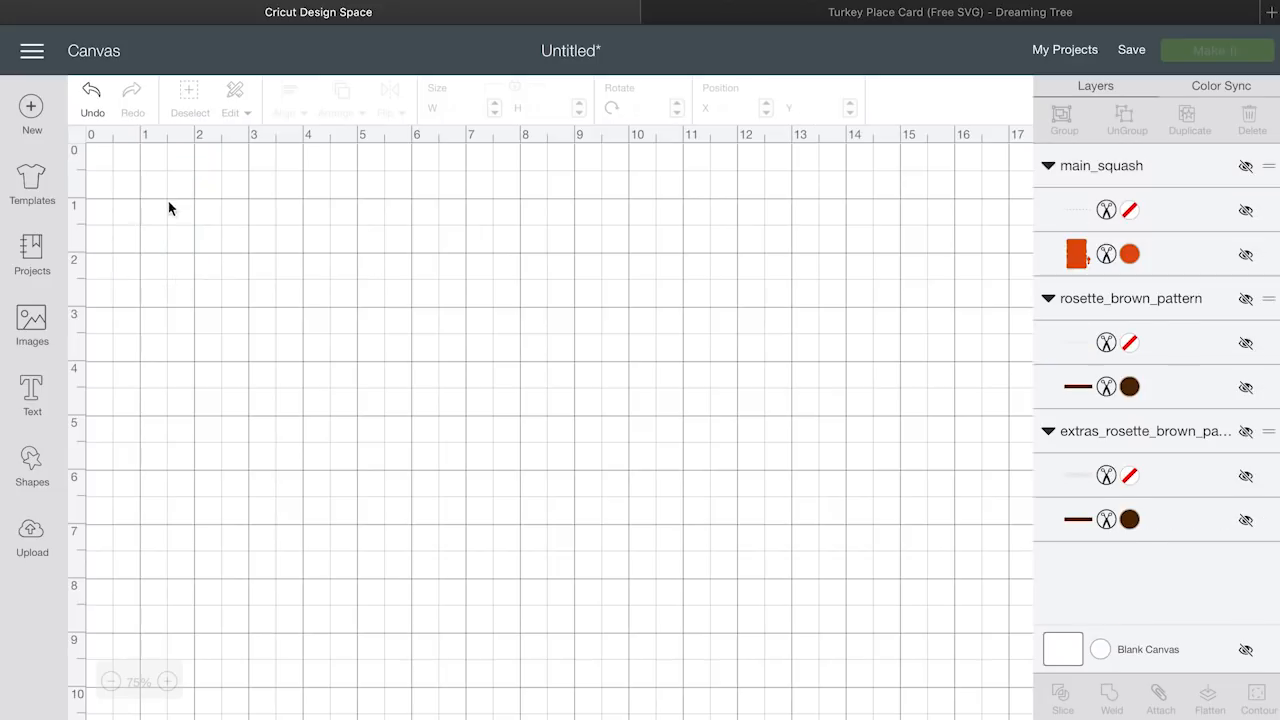
Step: Insert the uploaded brown panels image main_3_chocolate and place it at about X 2.7, Y 2.0 with all eight panels in view
click(40, 538)
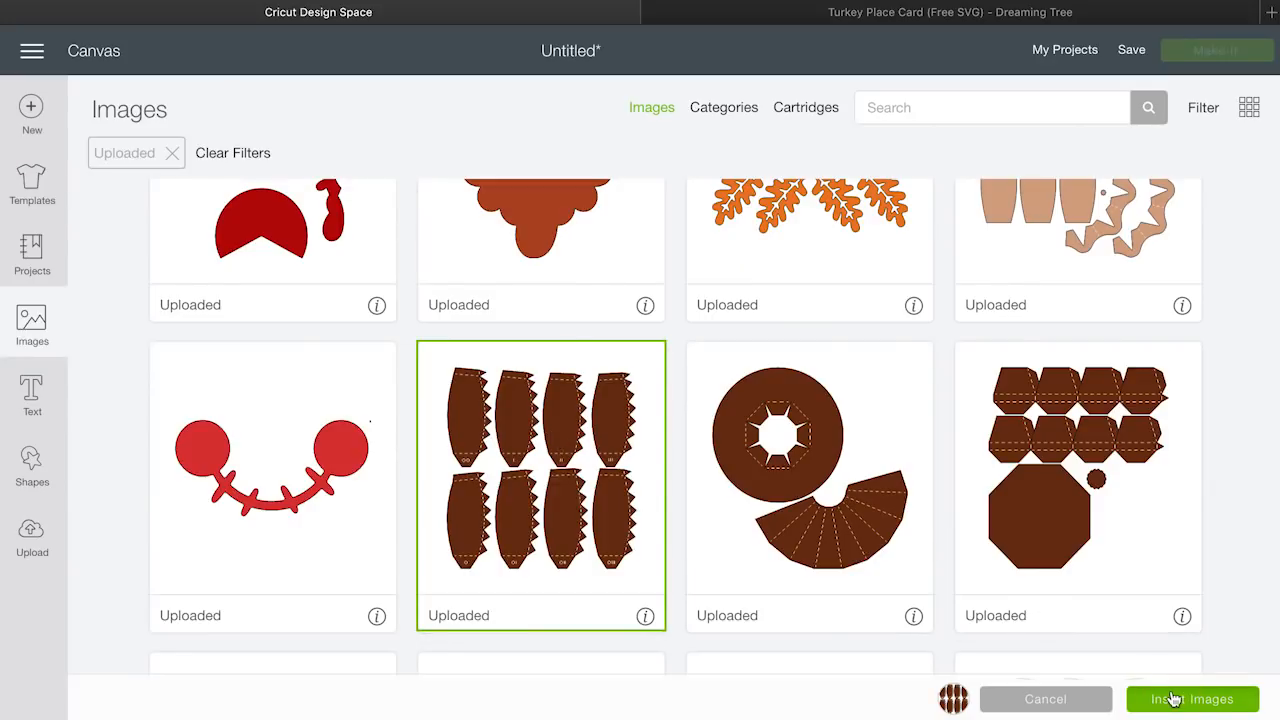
click(1173, 699)
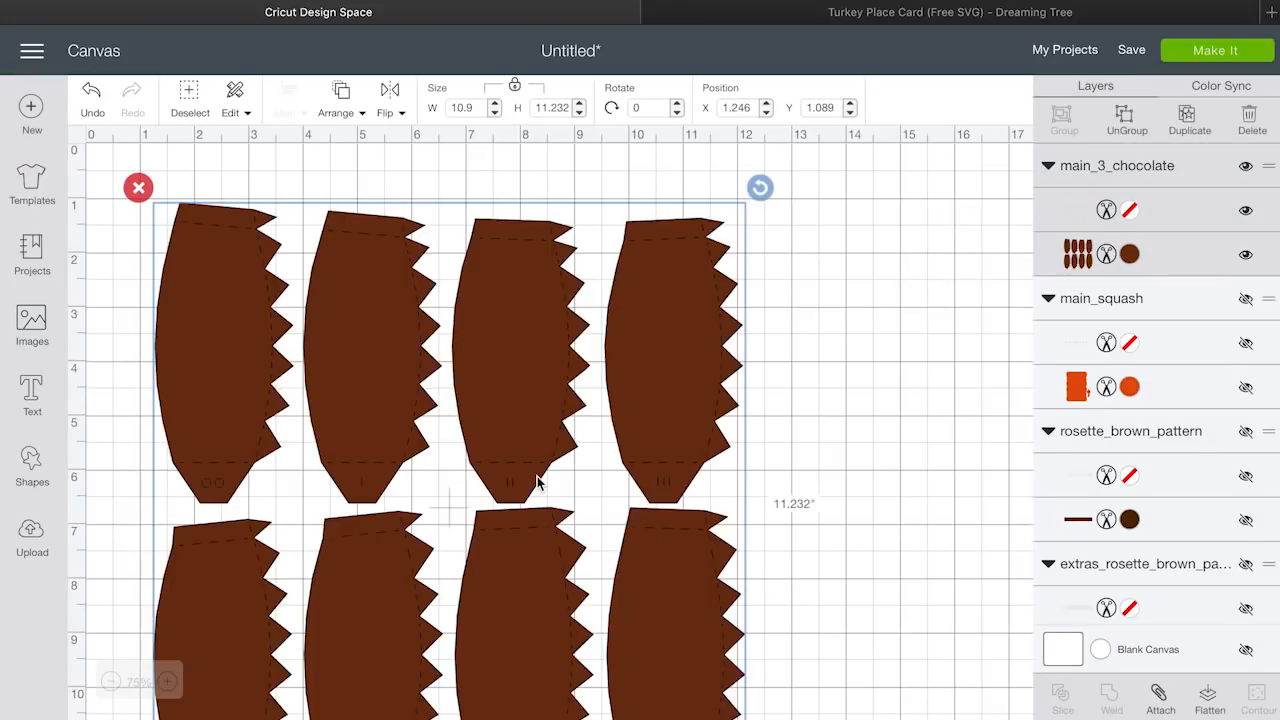
mouse_move(520, 429)
mouse_down()
mouse_move(527, 398)
mouse_move(514, 414)
mouse_up()
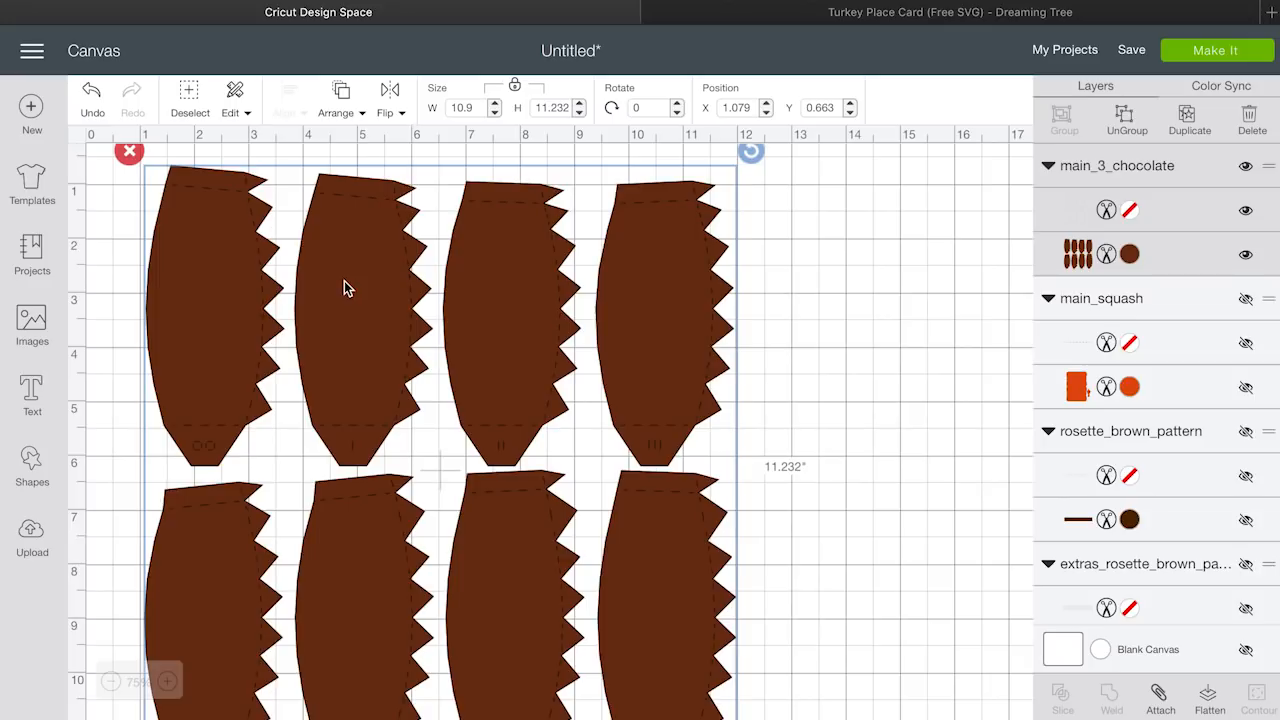
click(110, 681)
drag(386, 263, 447, 329)
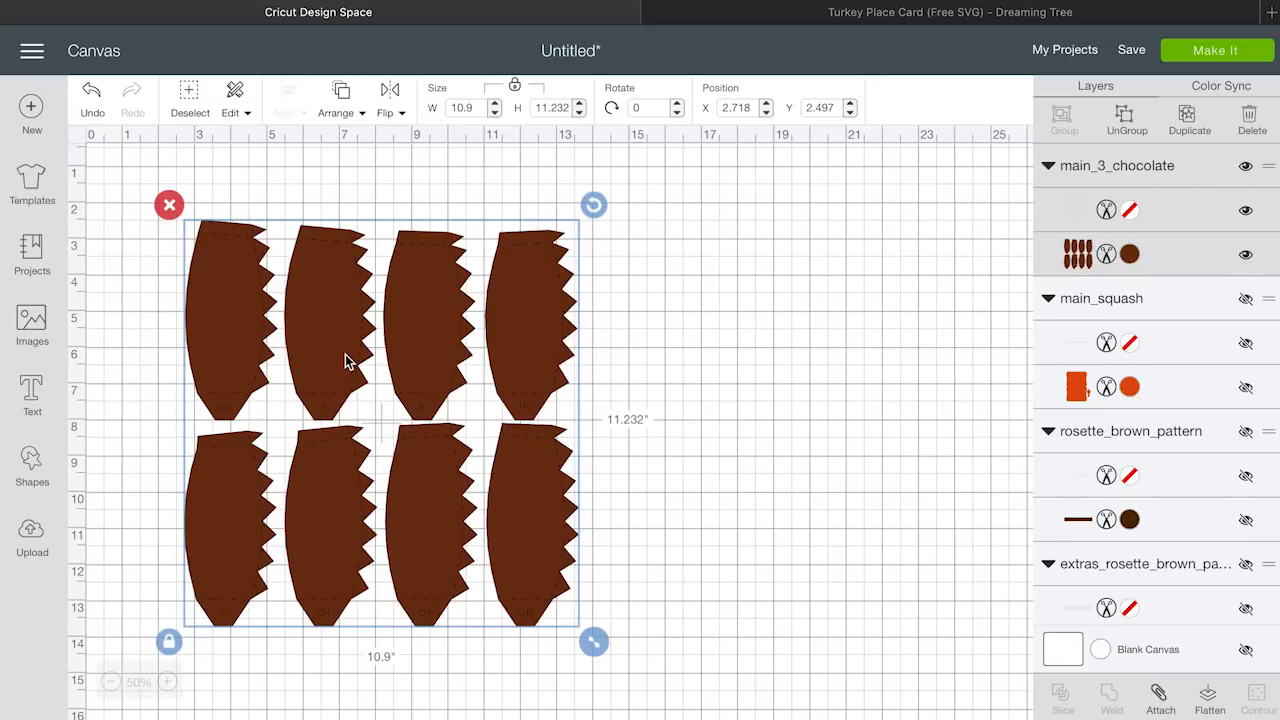
drag(424, 337, 425, 320)
Step: Try ungrouping main_3_chocolate and deleting its layer of dashed score lines and panel marks
click(425, 316)
right_click(425, 316)
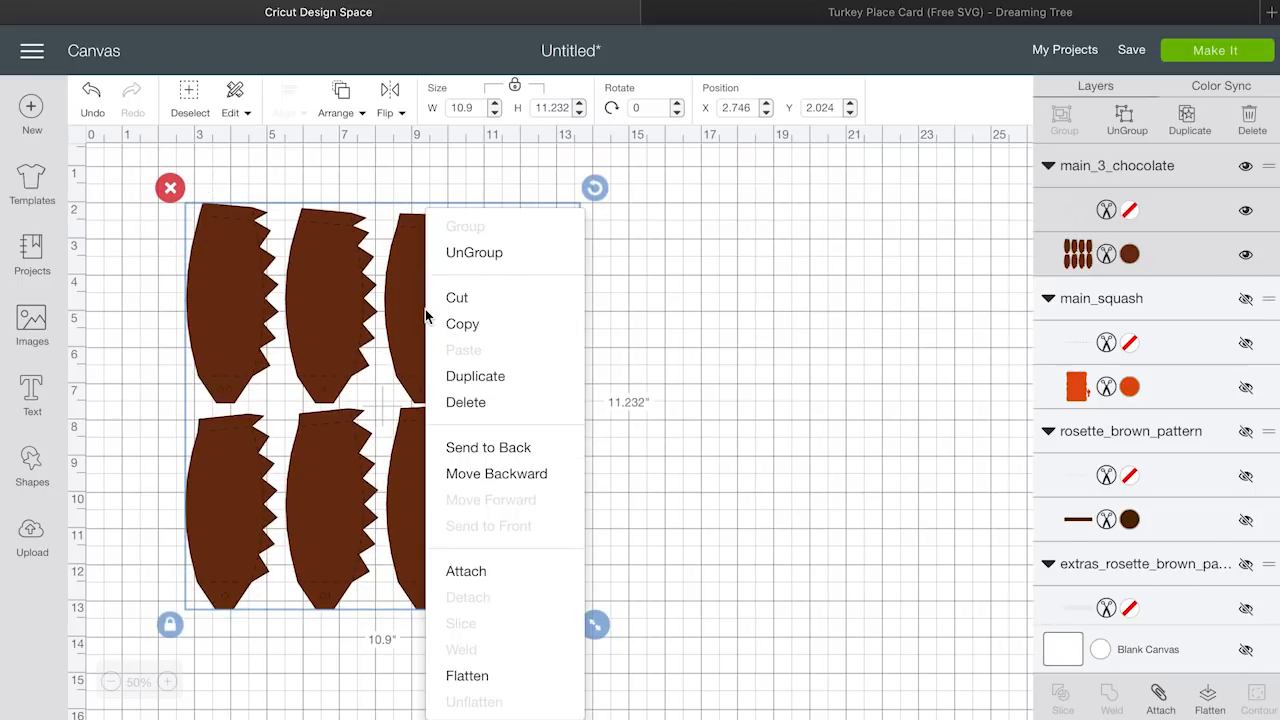
click(458, 253)
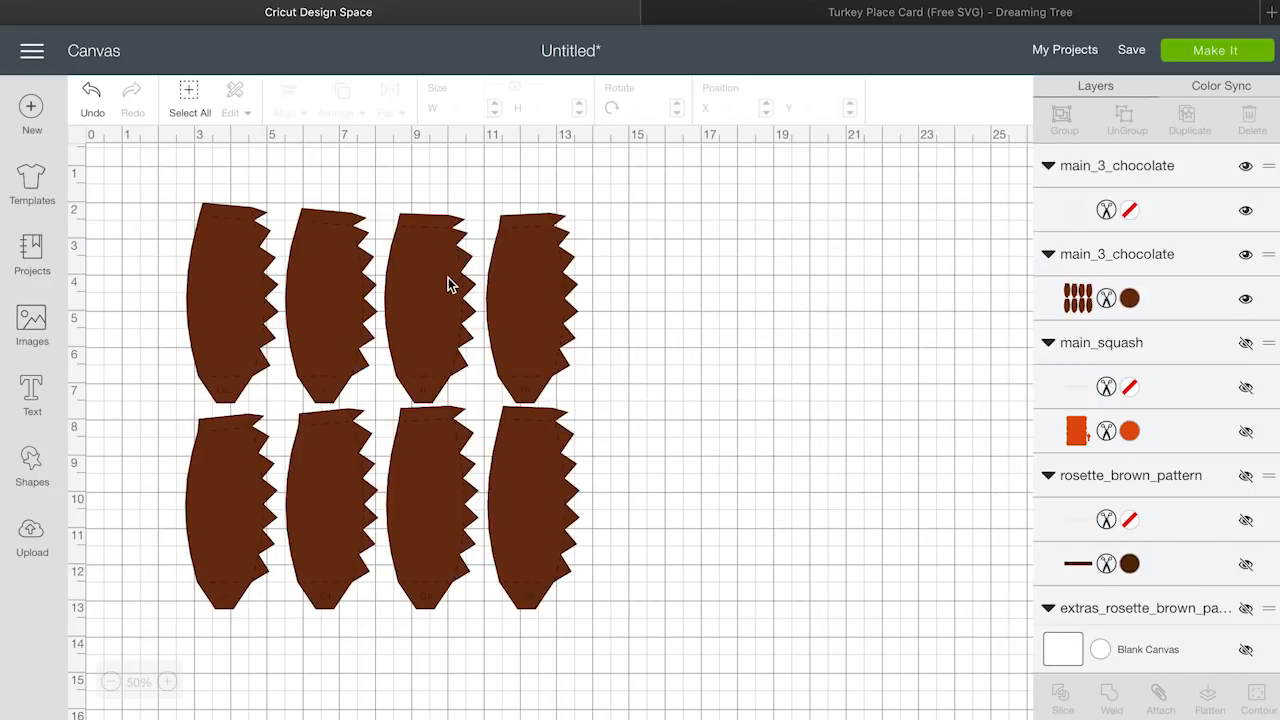
click(1171, 217)
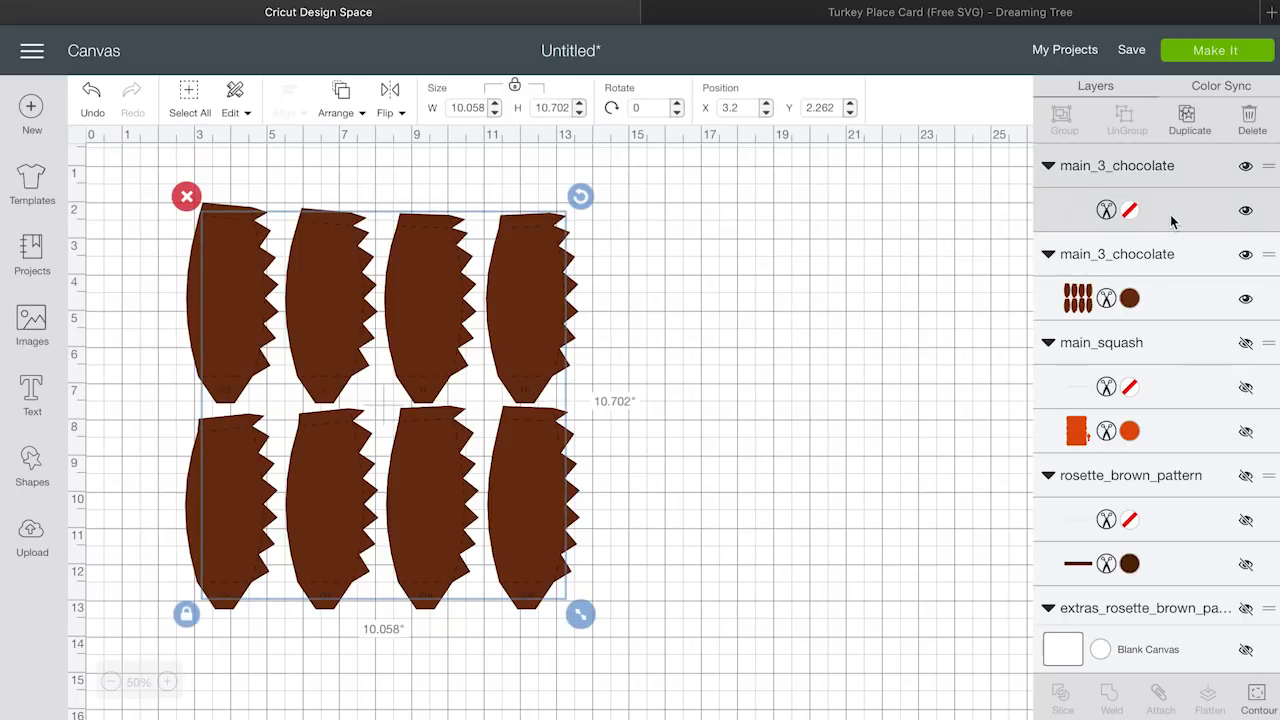
click(1252, 122)
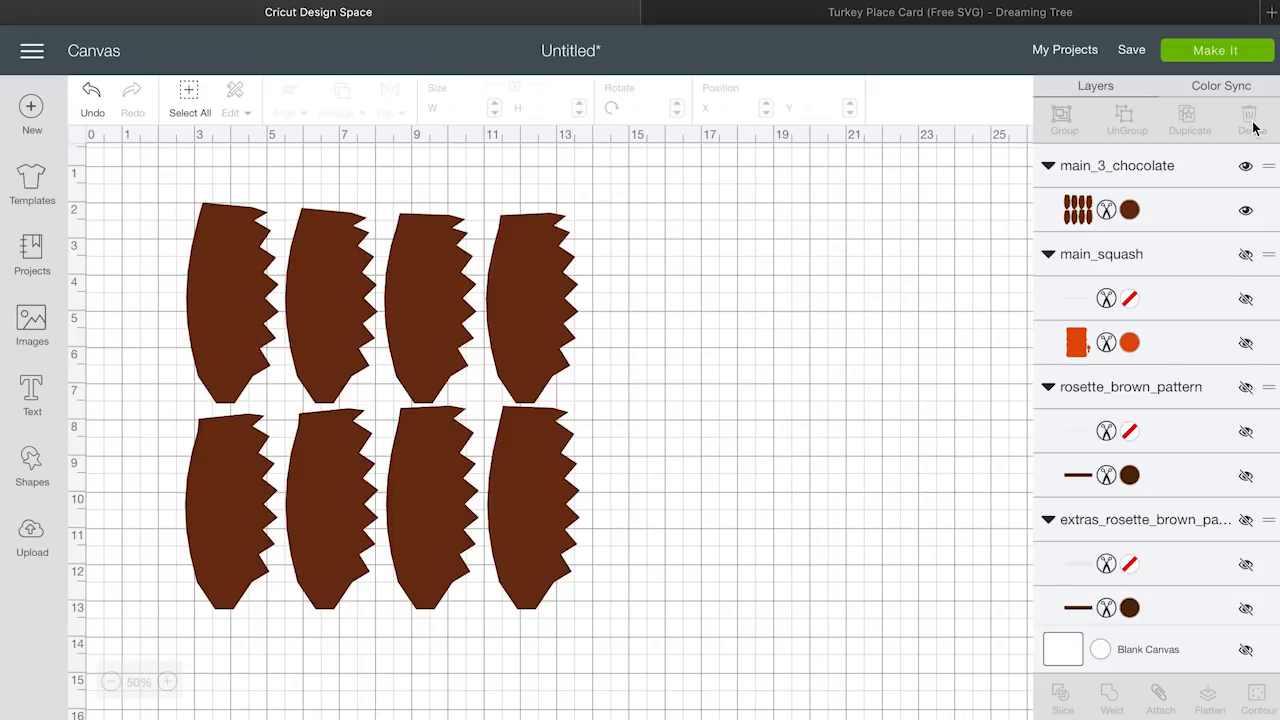
Step: Undo the score-line layer deletion and the ungrouping of main_3_chocolate
key(ctrl+z)
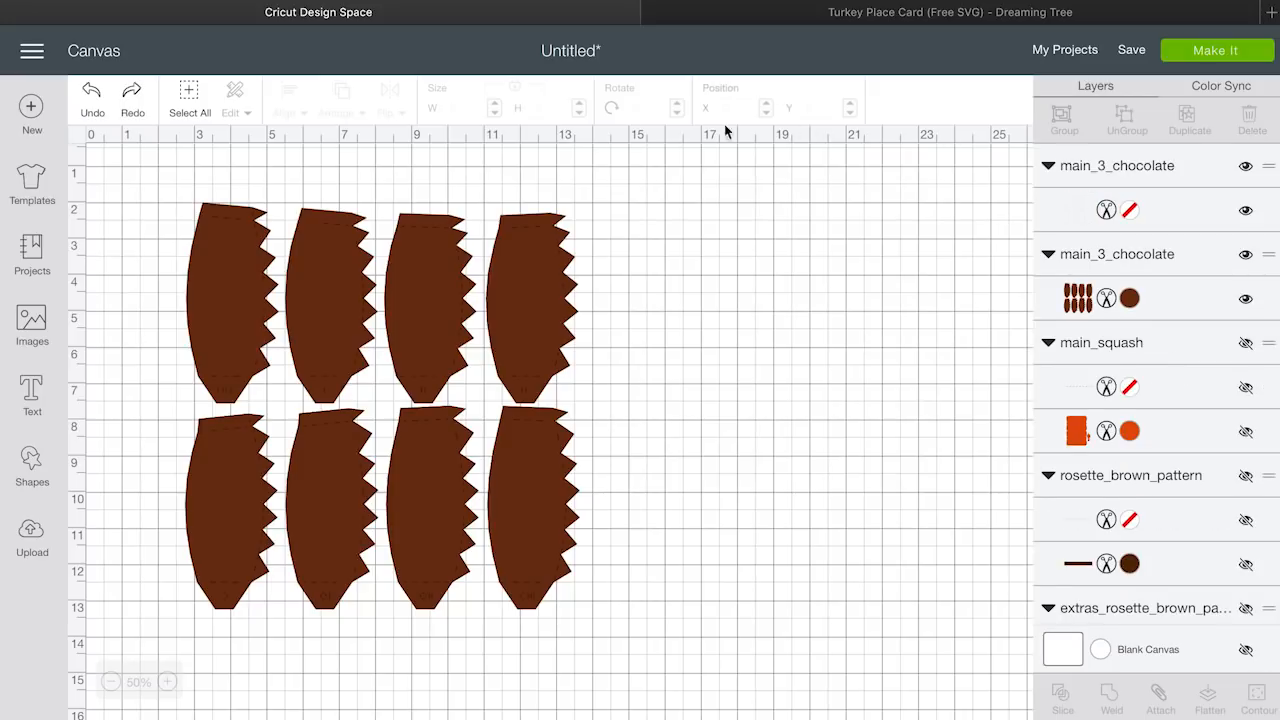
click(92, 93)
click(131, 93)
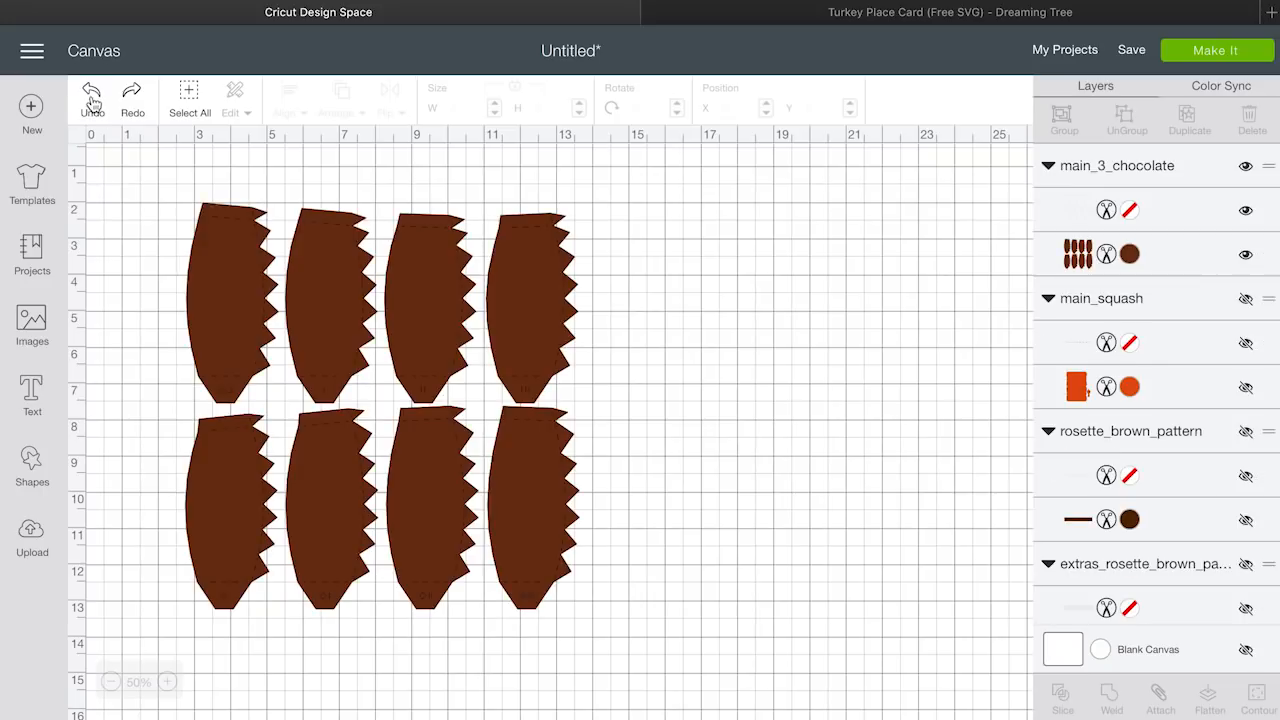
Step: Ungroup main_3_chocolate to separate the brown panels from their score-line layer
click(449, 283)
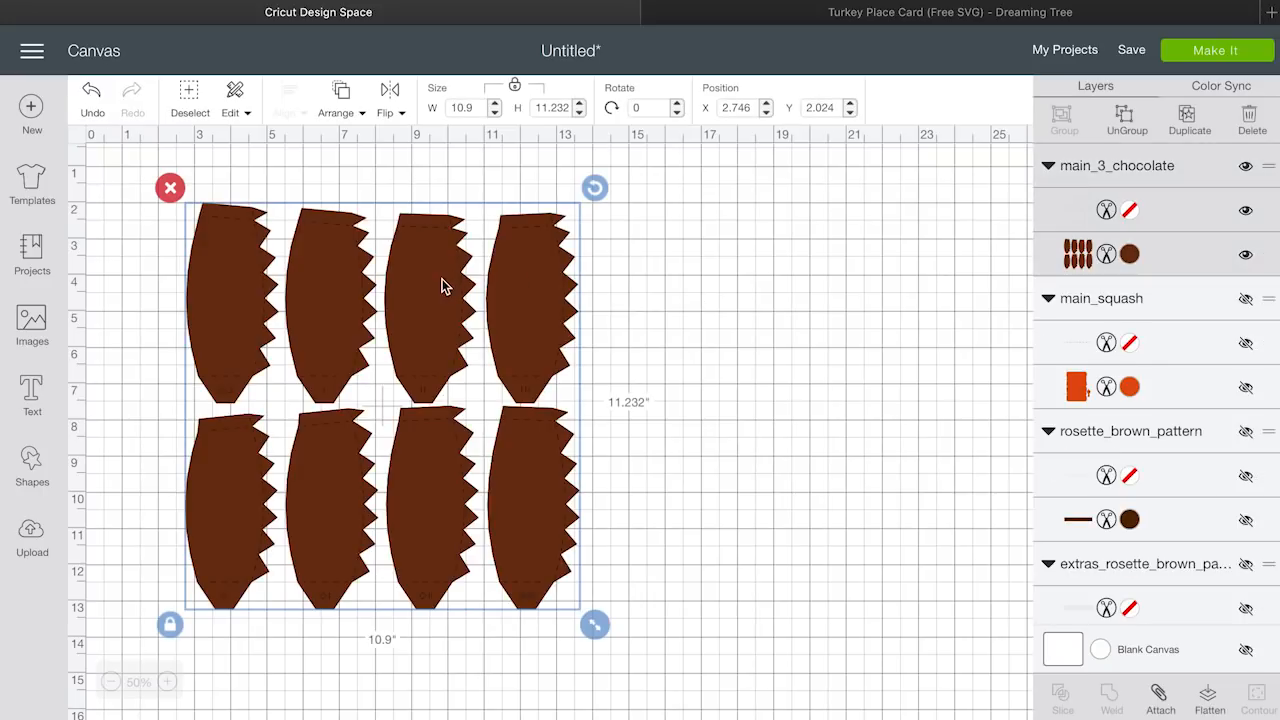
right_click(1100, 170)
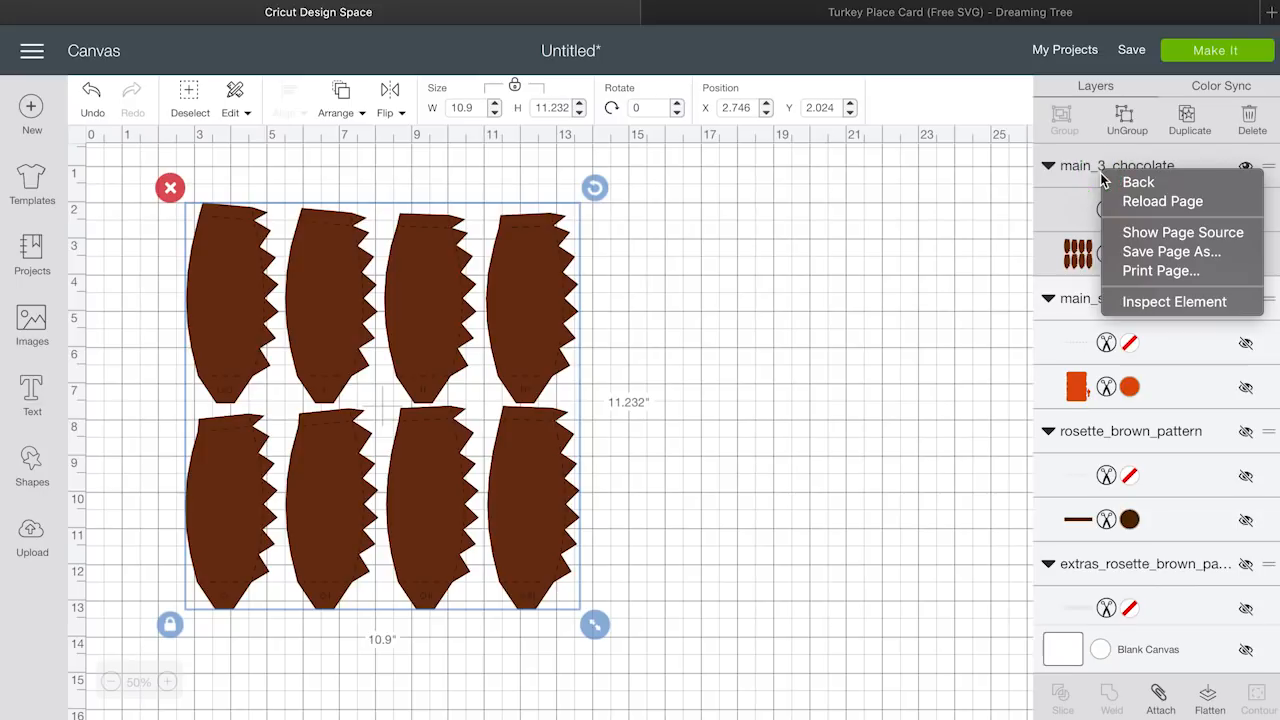
right_click(449, 280)
click(480, 249)
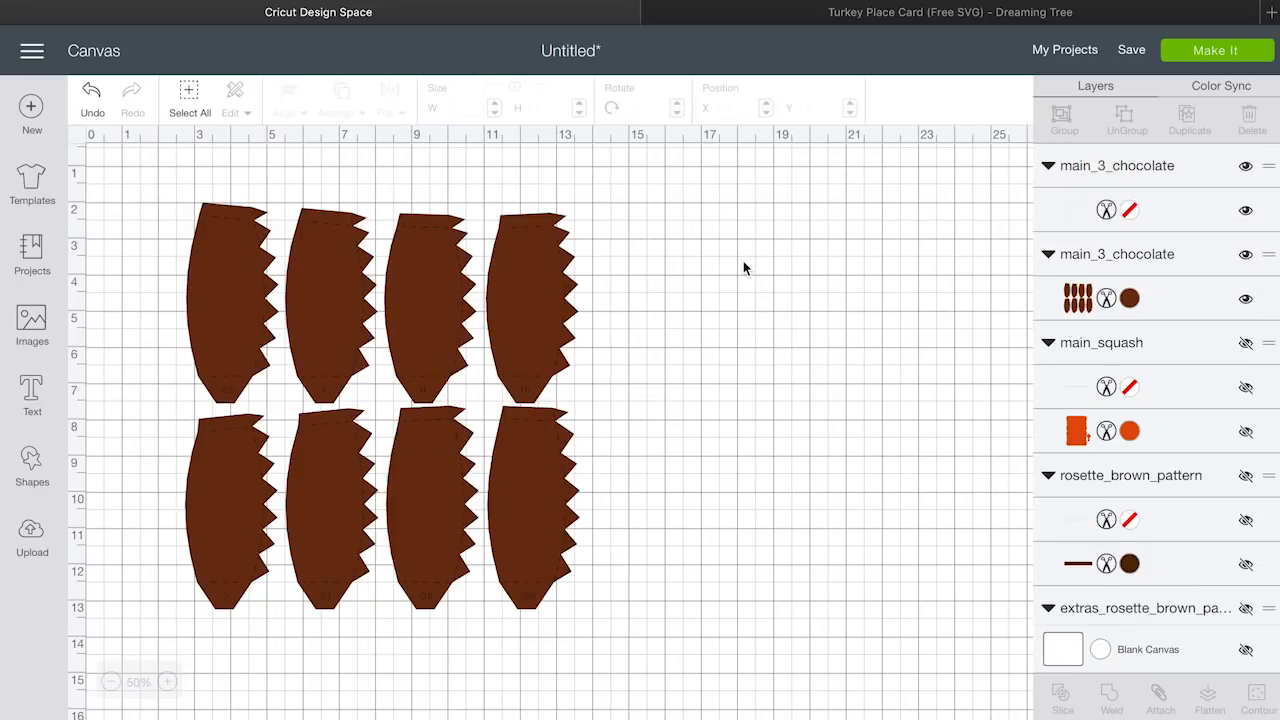
Step: Hide every contour of the brown main_3_chocolate panels layer except the second panel in the upper row
click(1157, 305)
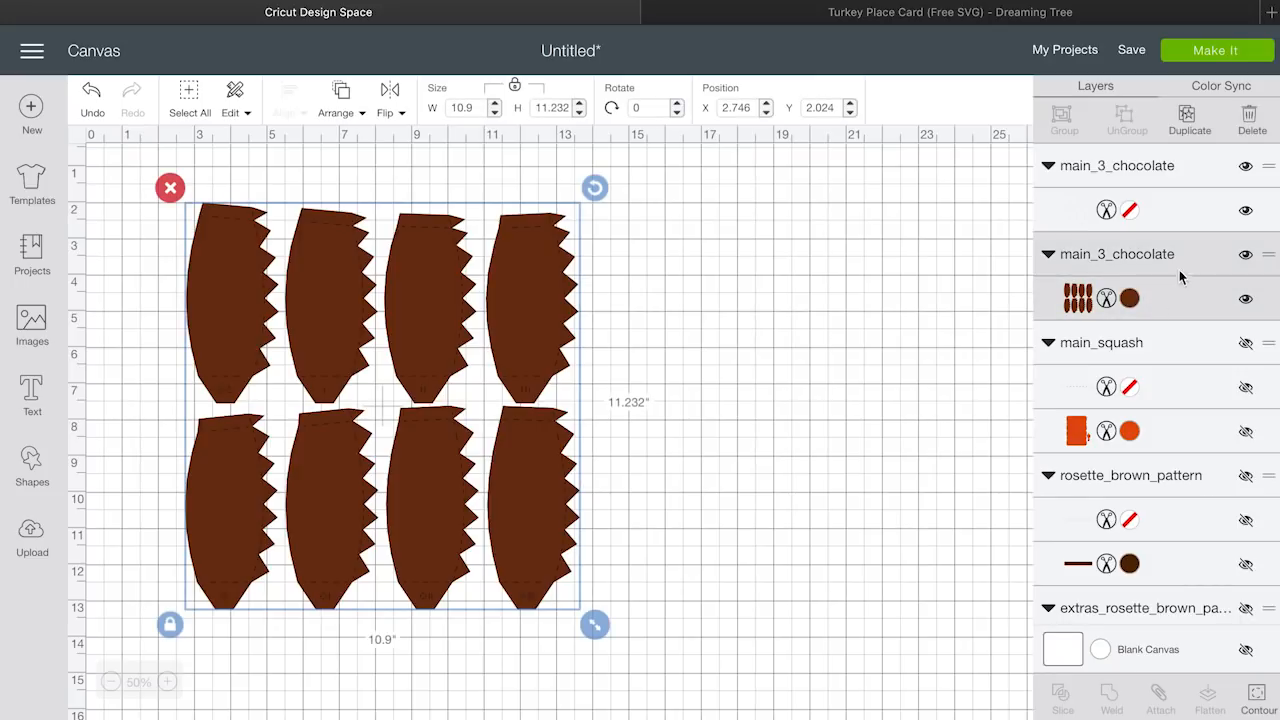
click(1257, 700)
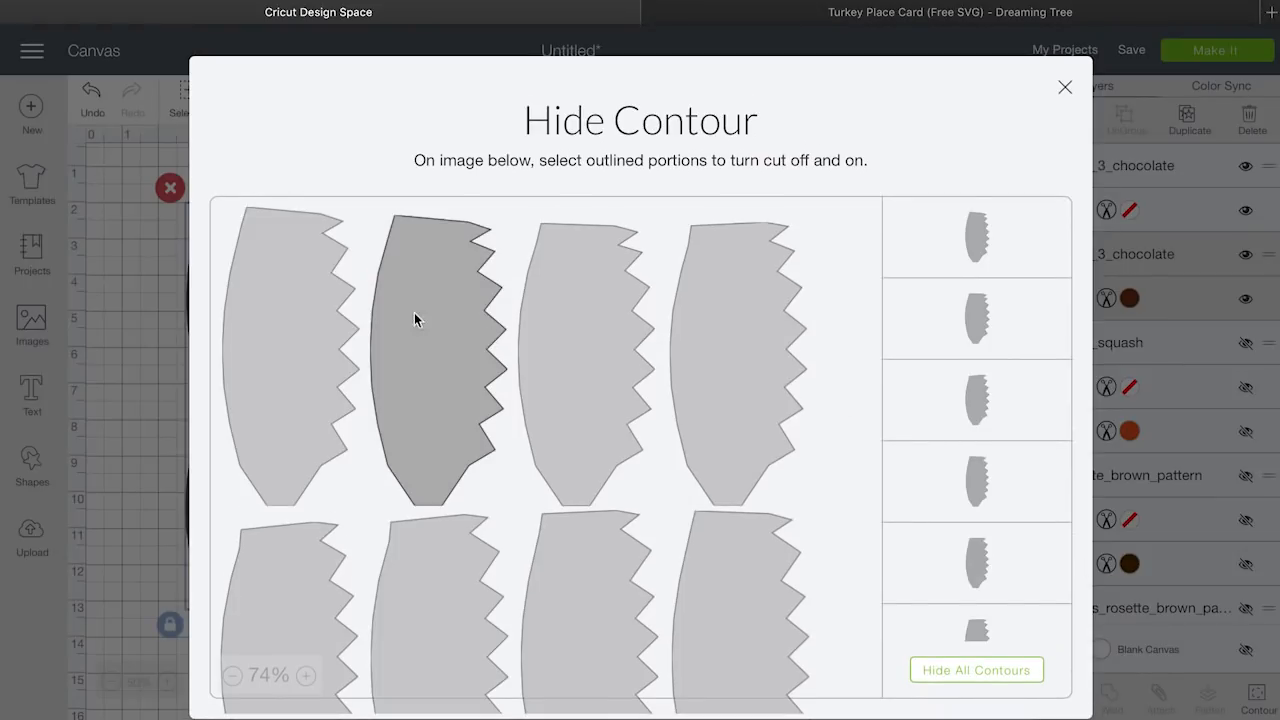
click(985, 671)
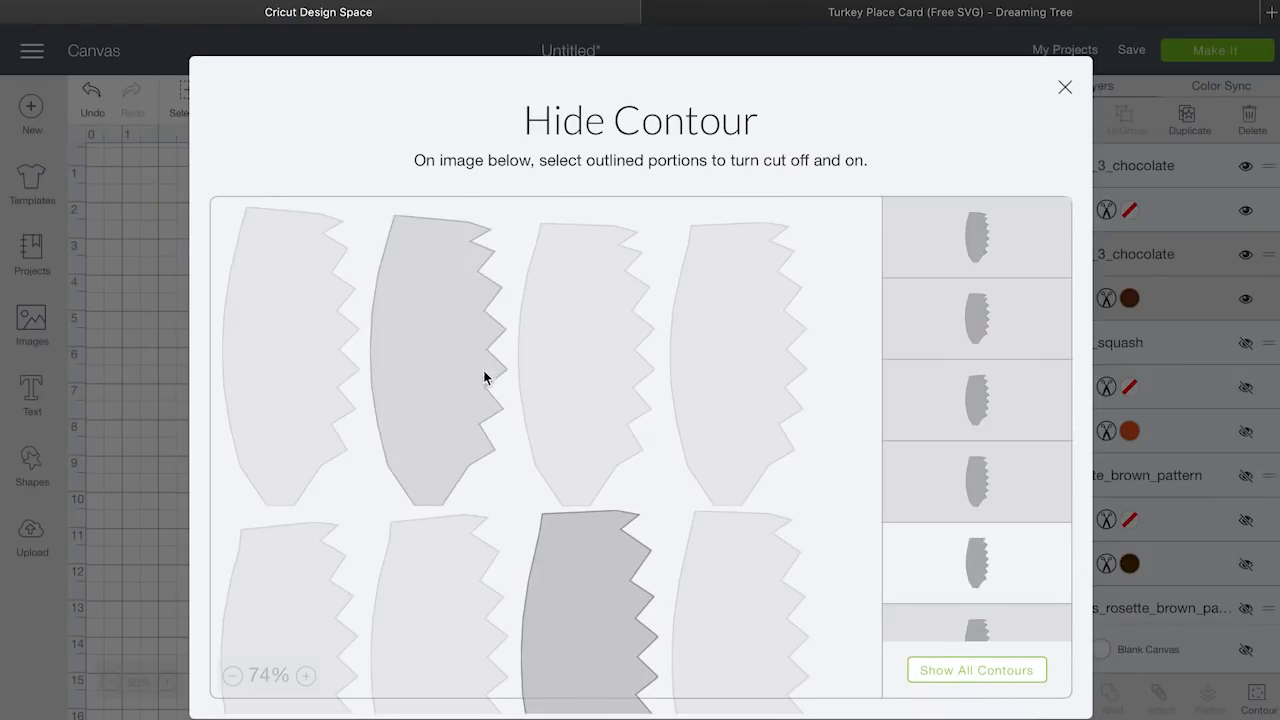
click(455, 362)
click(603, 595)
click(1065, 88)
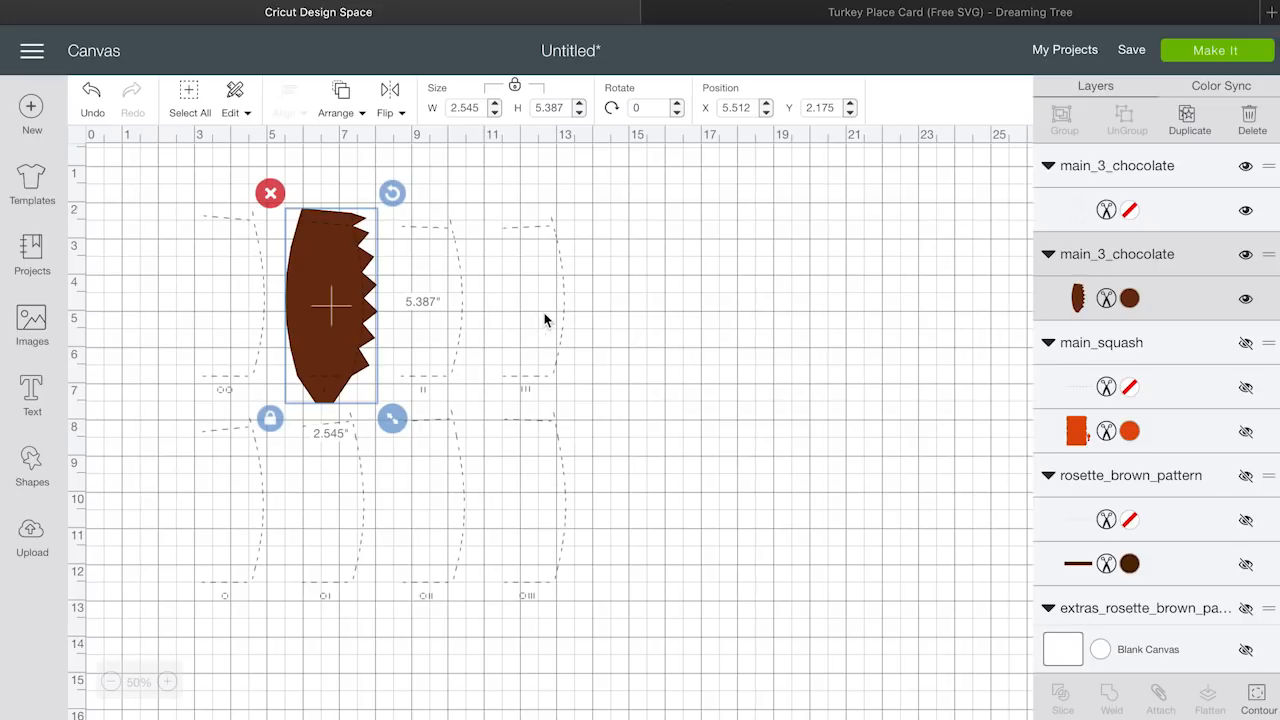
Step: Hide several dash contours of the main_3_chocolate score-line layer along the third upper panel's top fold
click(1176, 210)
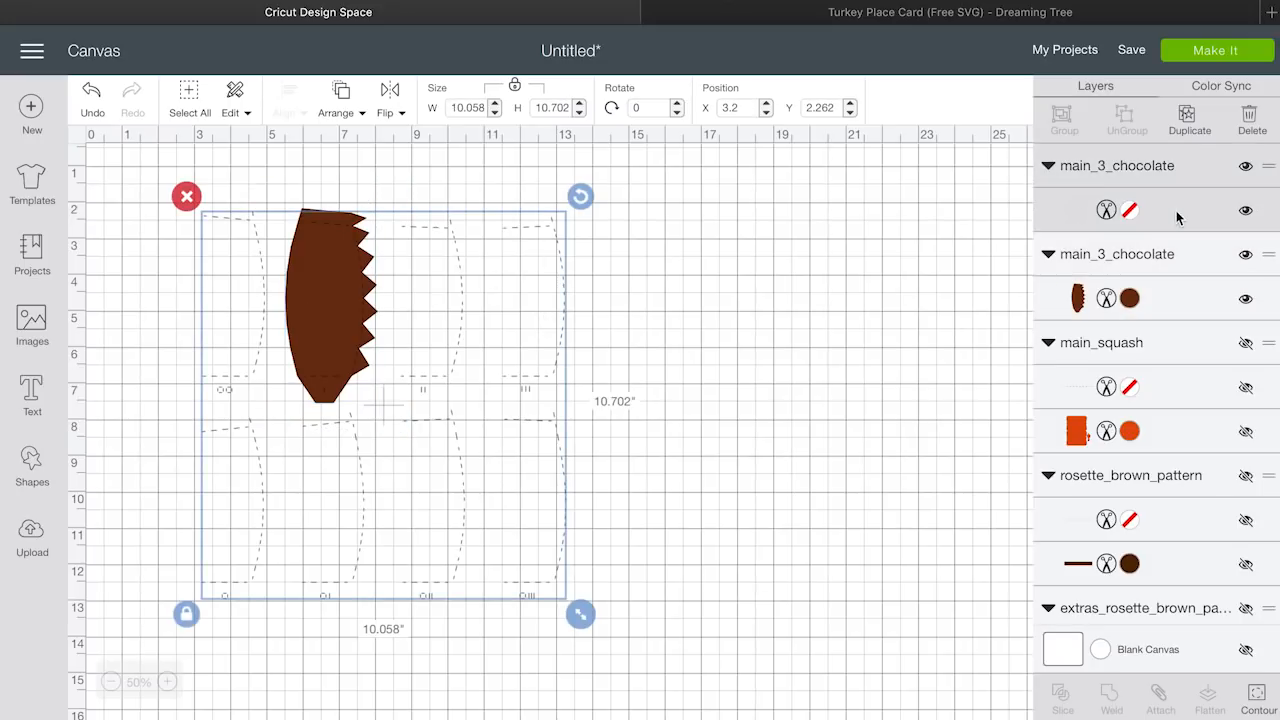
click(1258, 712)
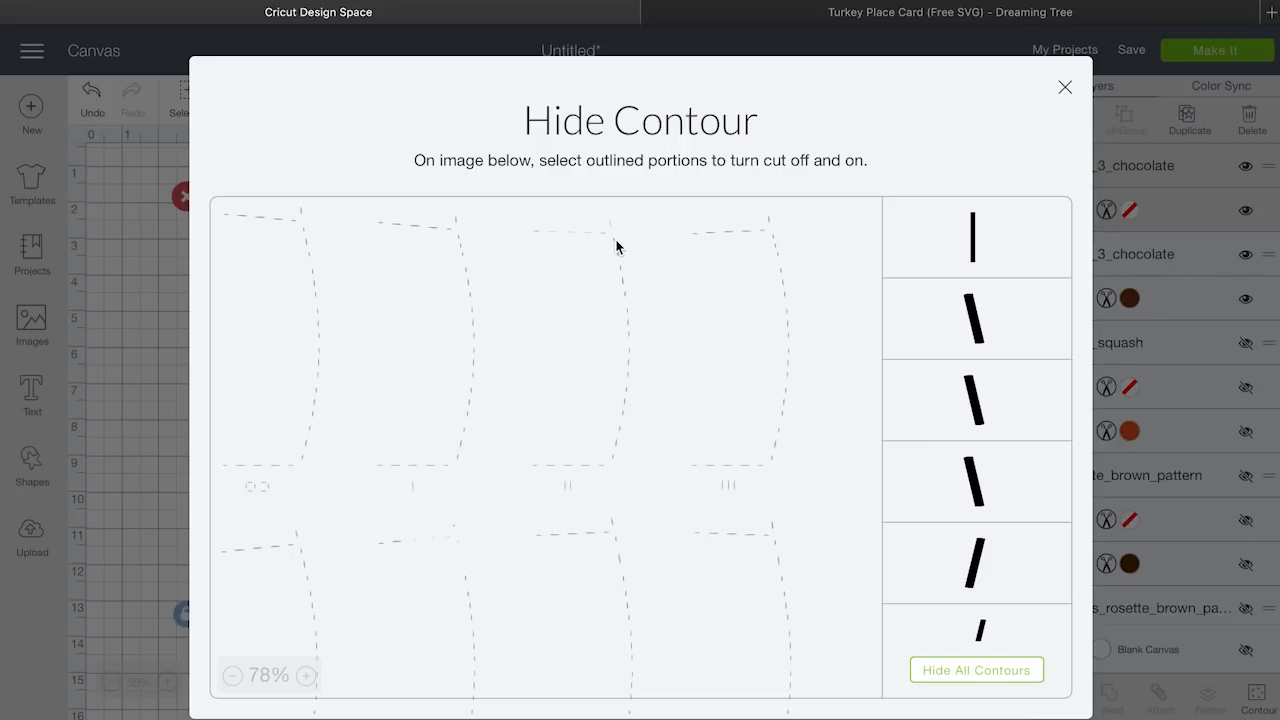
click(1066, 88)
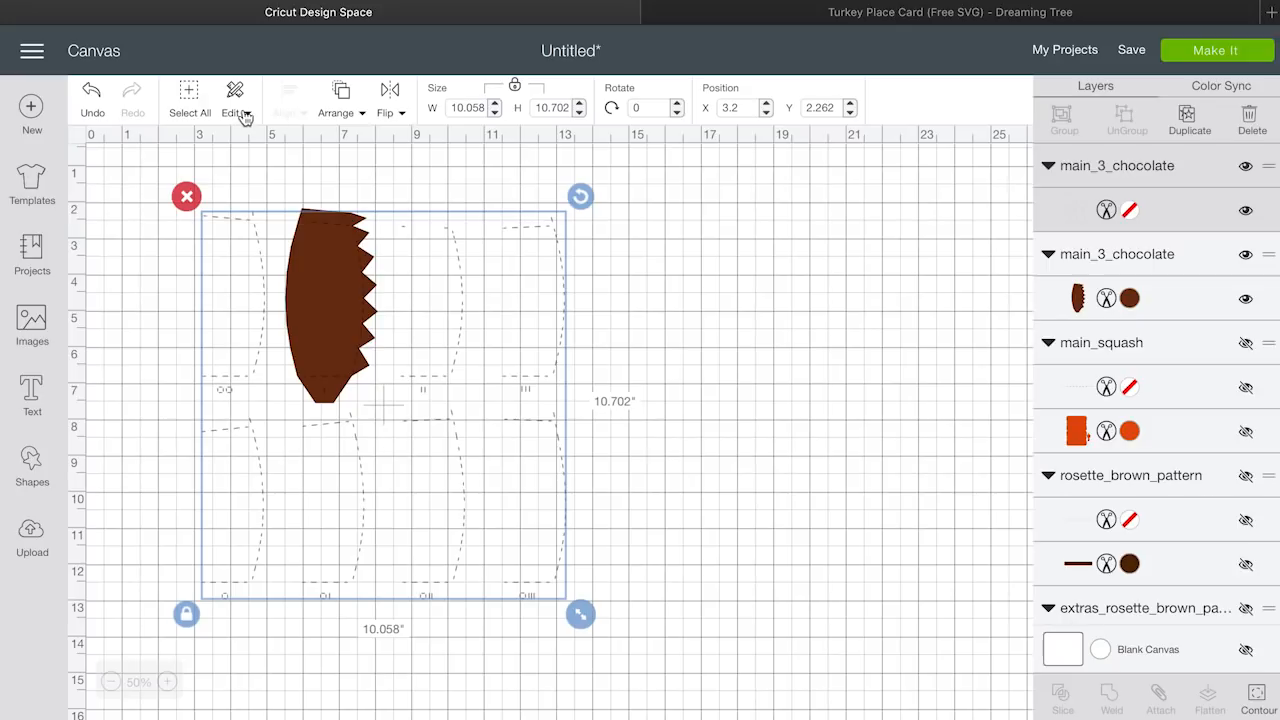
click(754, 363)
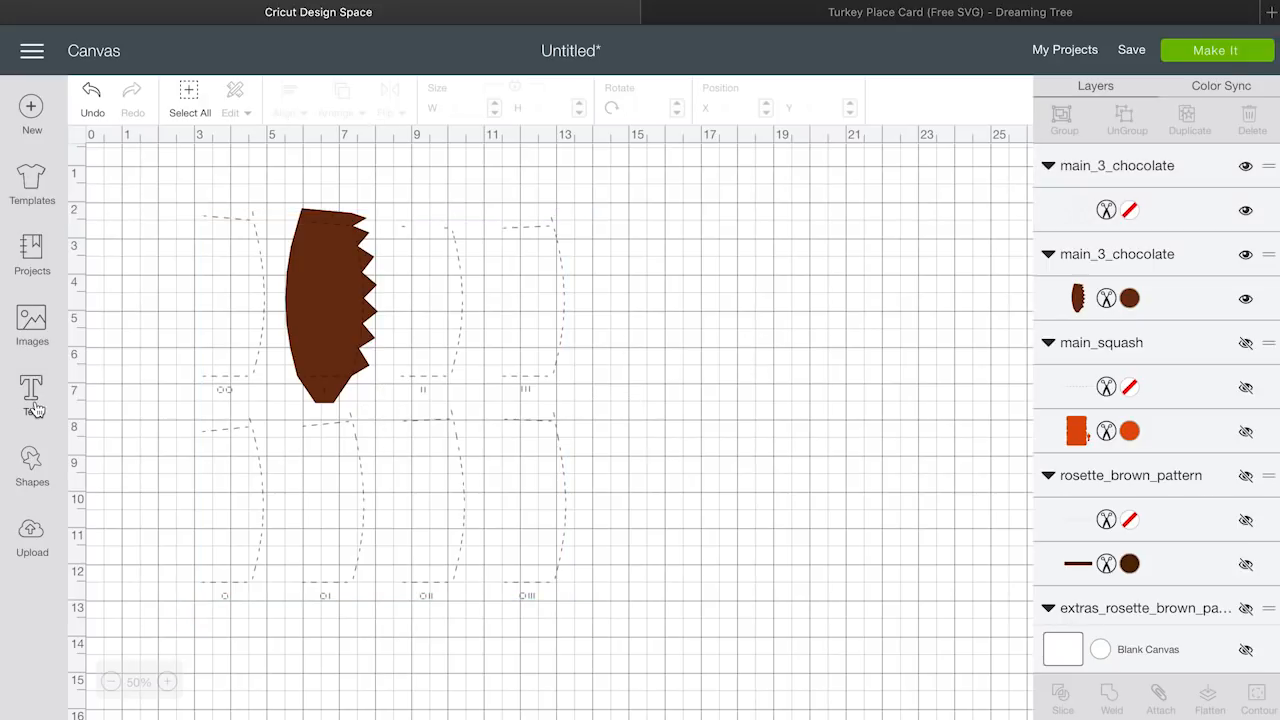
Step: Insert a square, unlock its proportions and stretch it to about 7.917 × 11.778 in over the score lines beside the brown panel's jagged edge
click(40, 440)
click(118, 320)
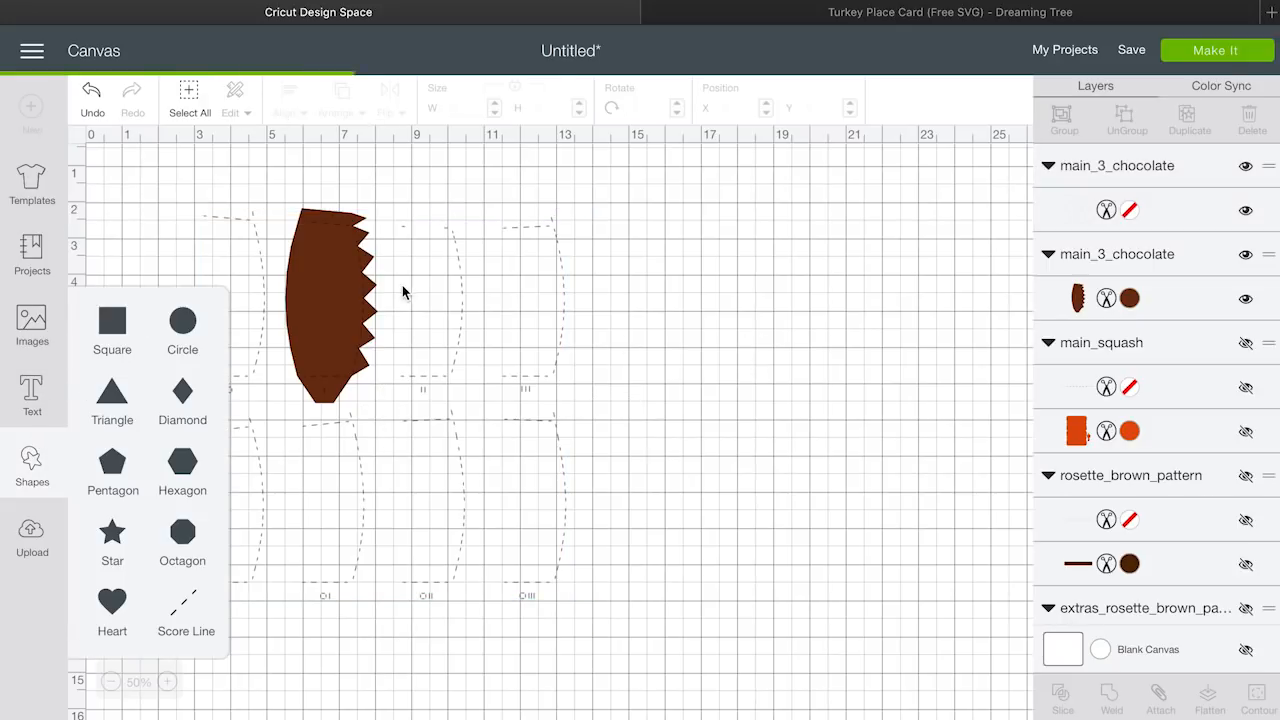
drag(198, 280, 600, 278)
drag(658, 313, 834, 597)
drag(700, 378, 552, 396)
drag(692, 497, 691, 634)
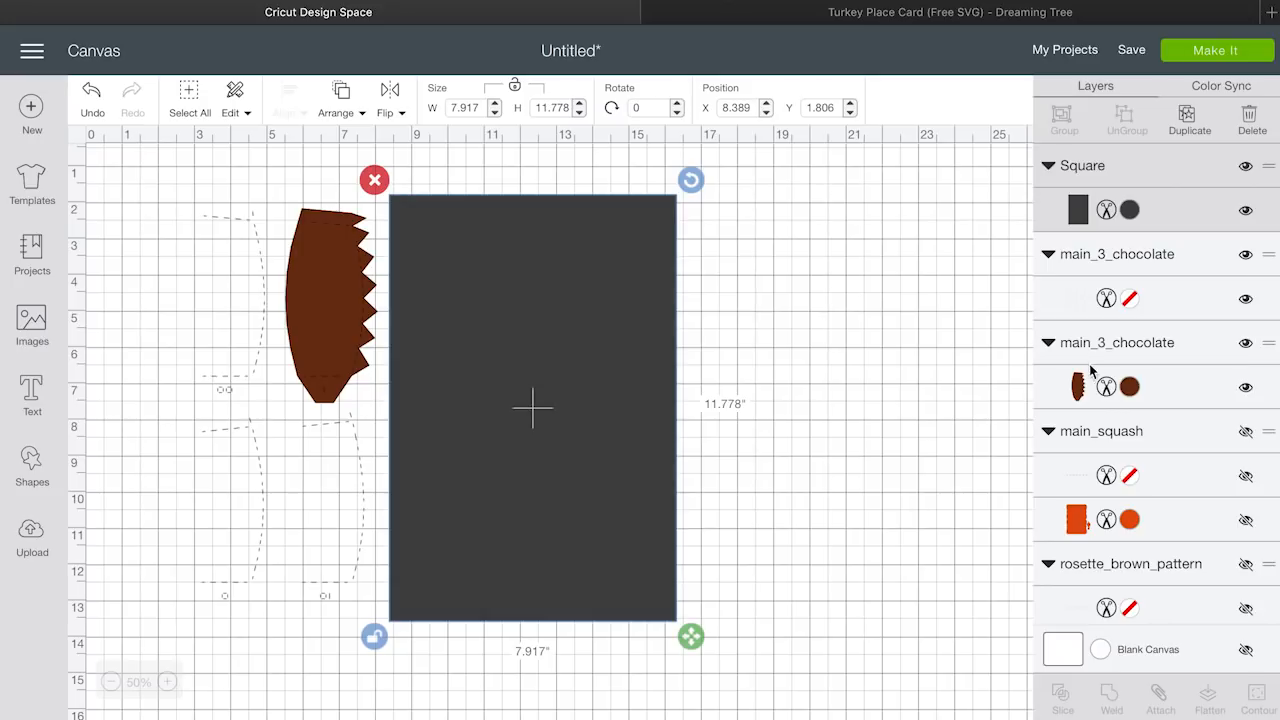
Step: Flatten the large square together with the main_3_chocolate score-line layer
click(357, 446)
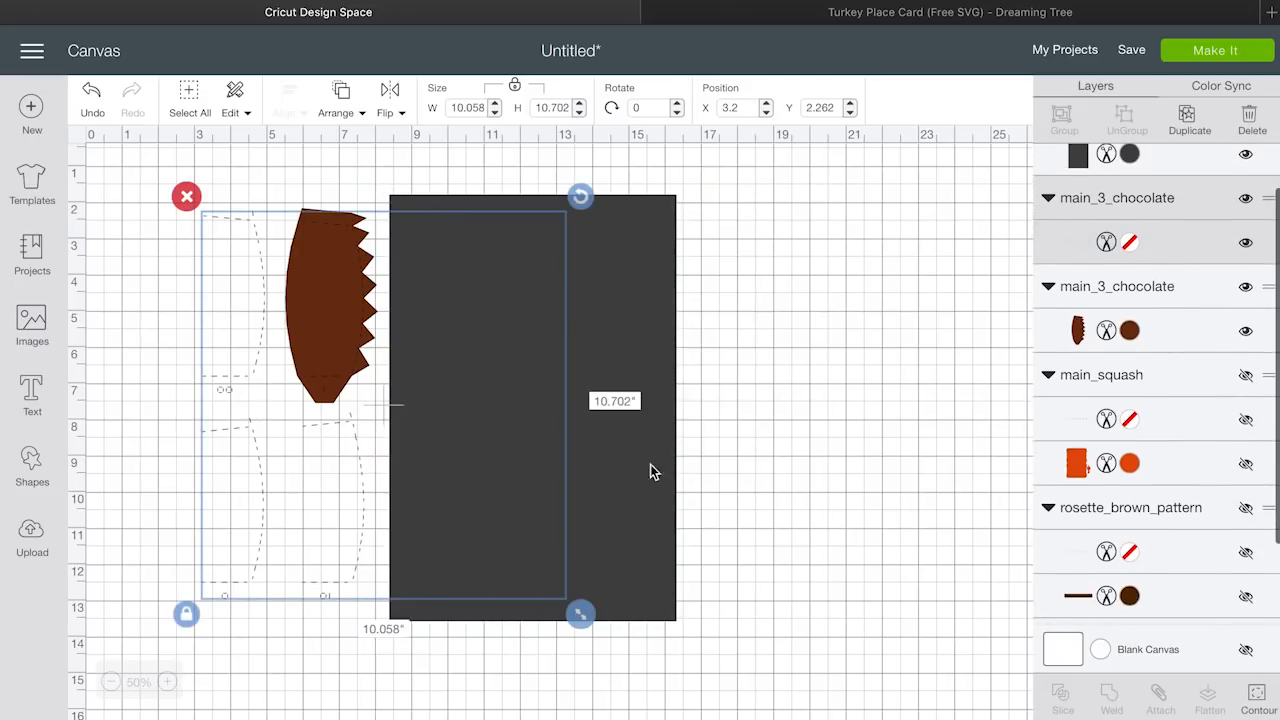
click(740, 497)
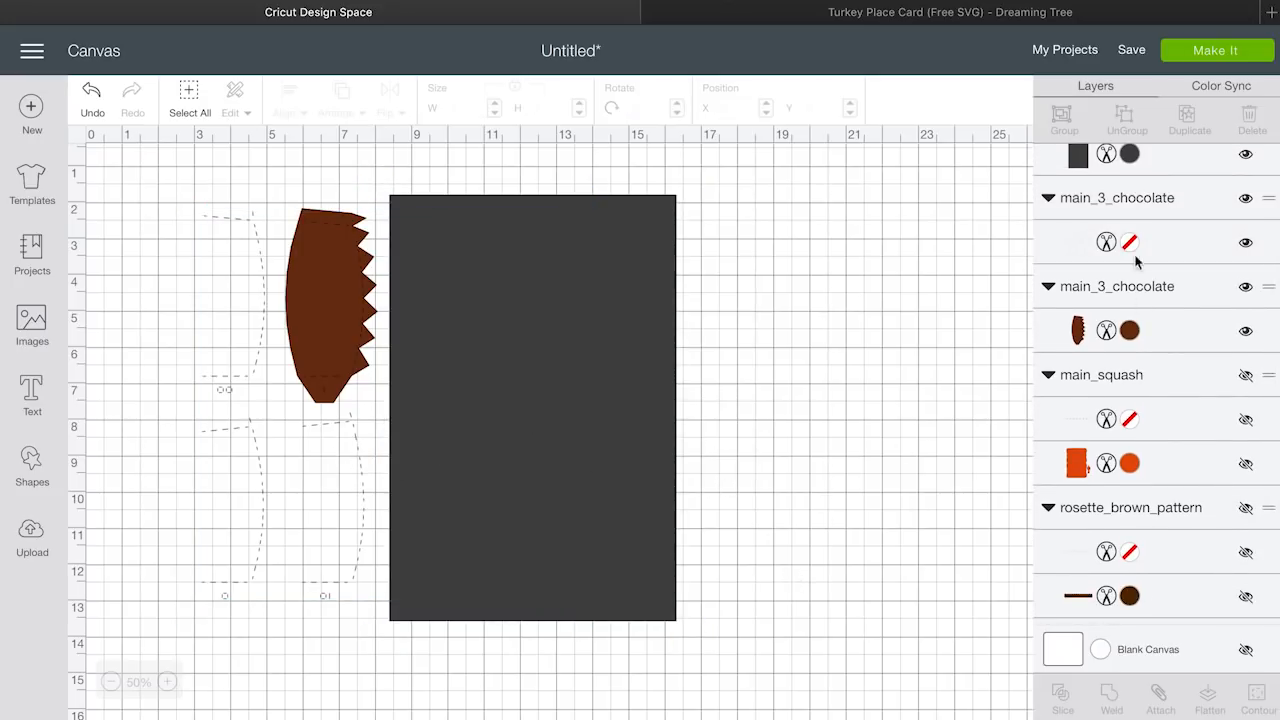
scroll(1137, 260, up, 2)
click(1122, 170)
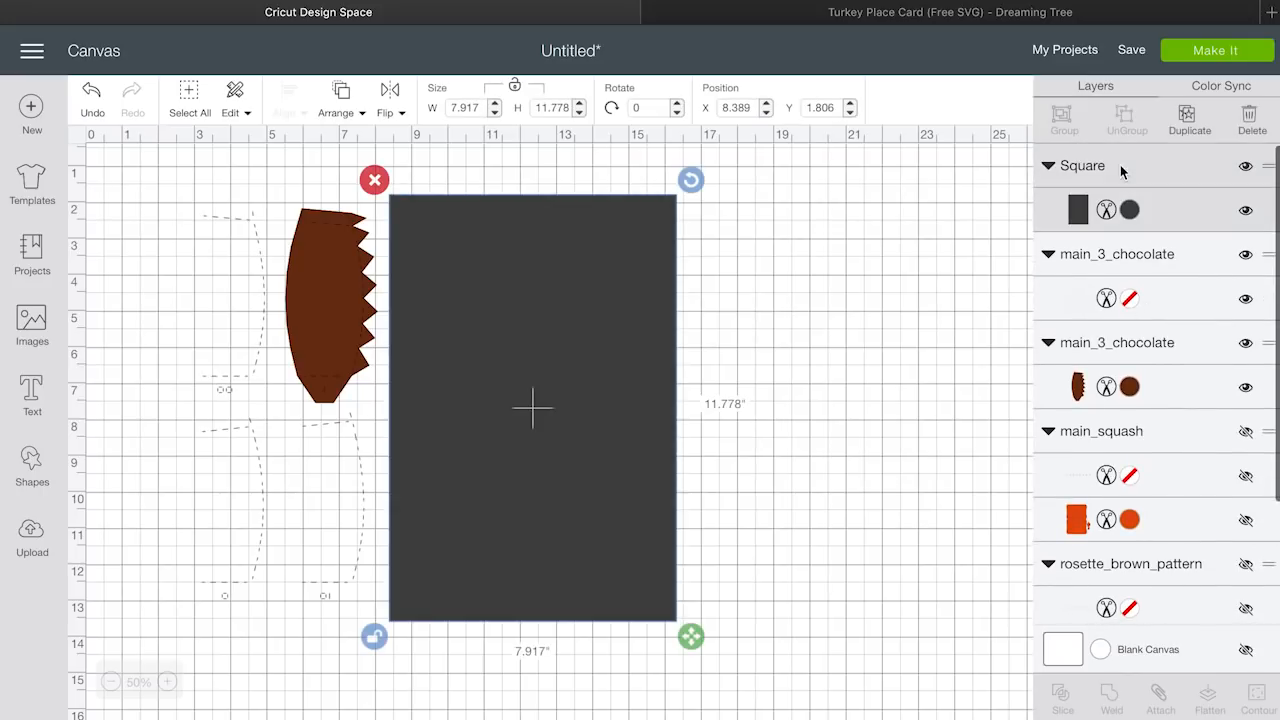
shift+click(1145, 258)
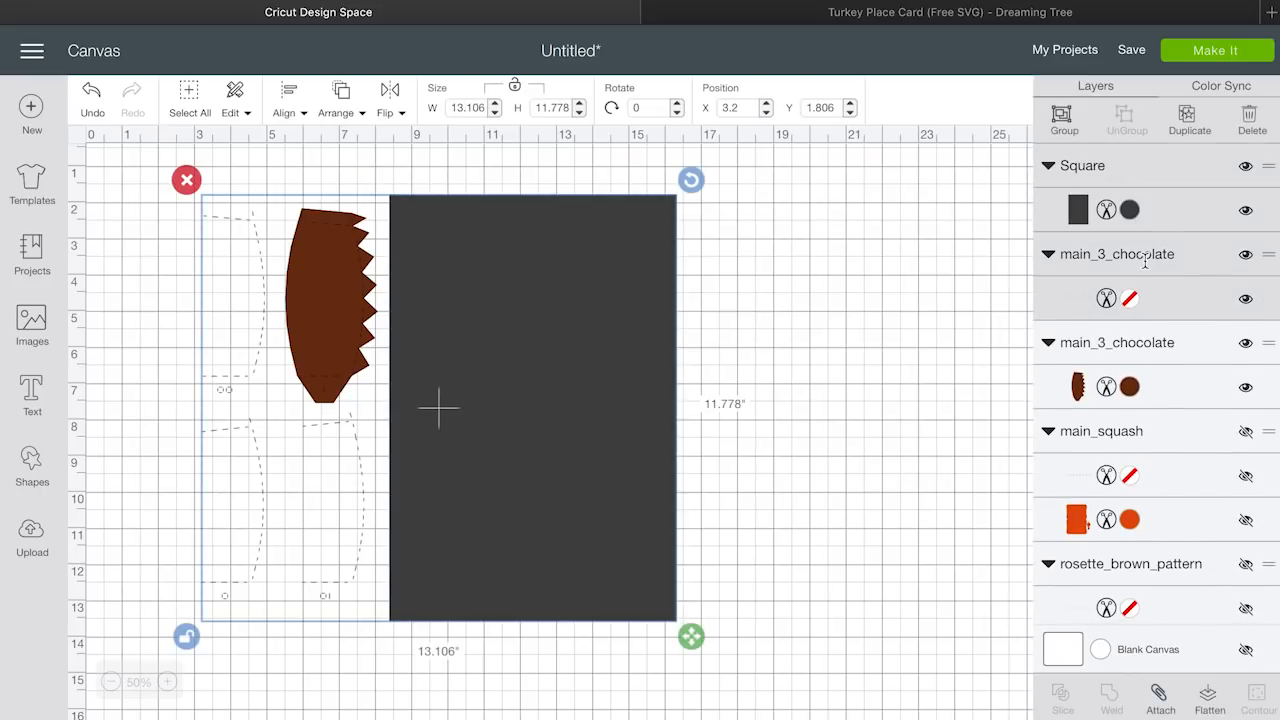
right_click(567, 362)
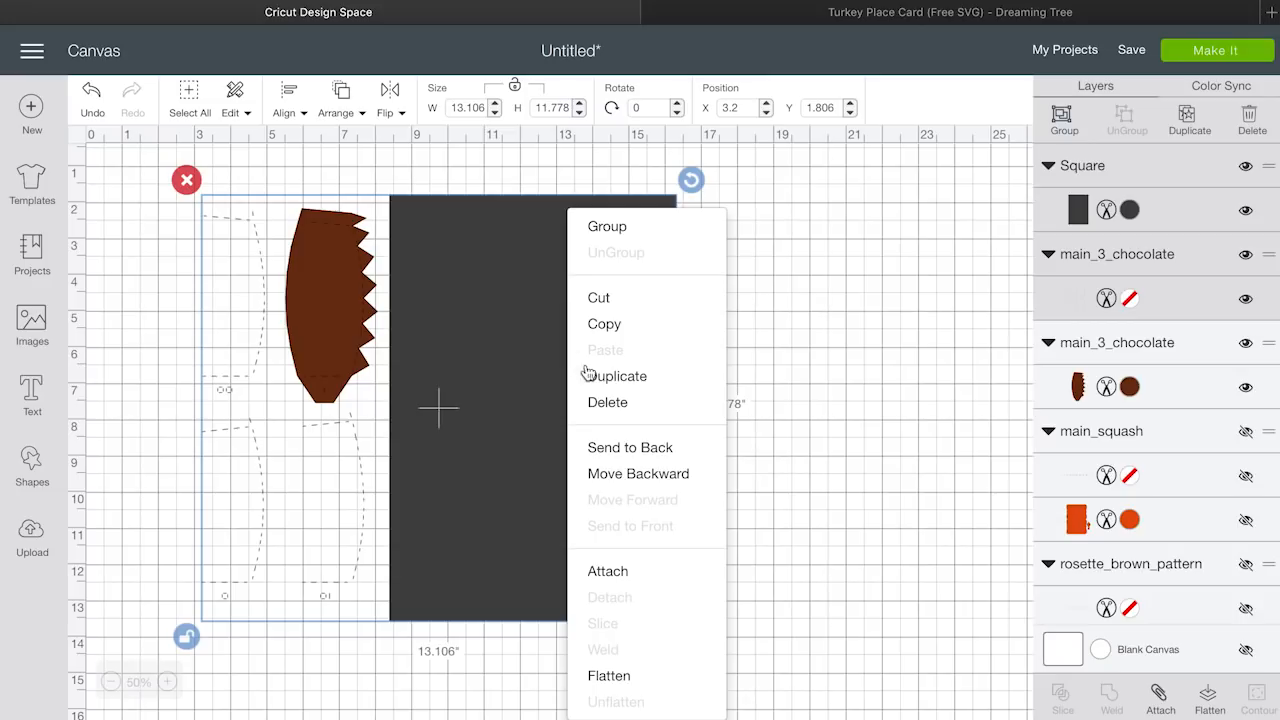
click(614, 677)
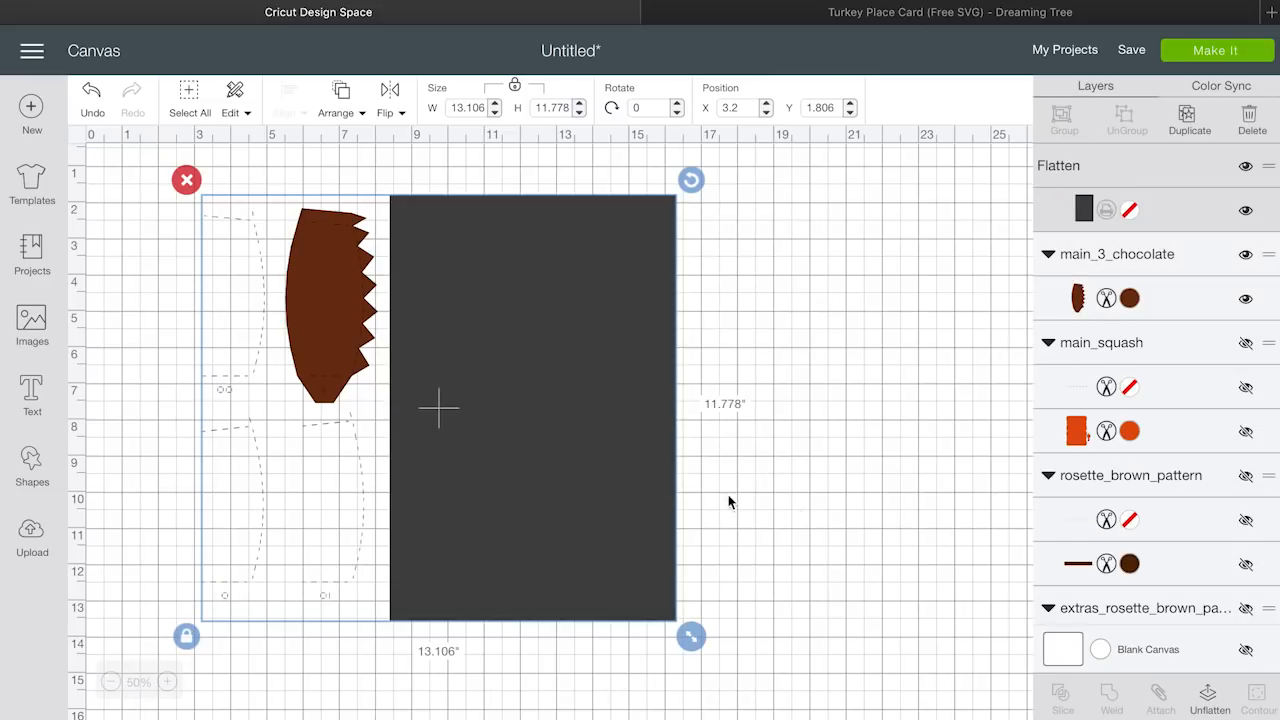
Step: Try moving the flattened cover and score lines away from the brown panel, and undo the move
drag(551, 449, 807, 462)
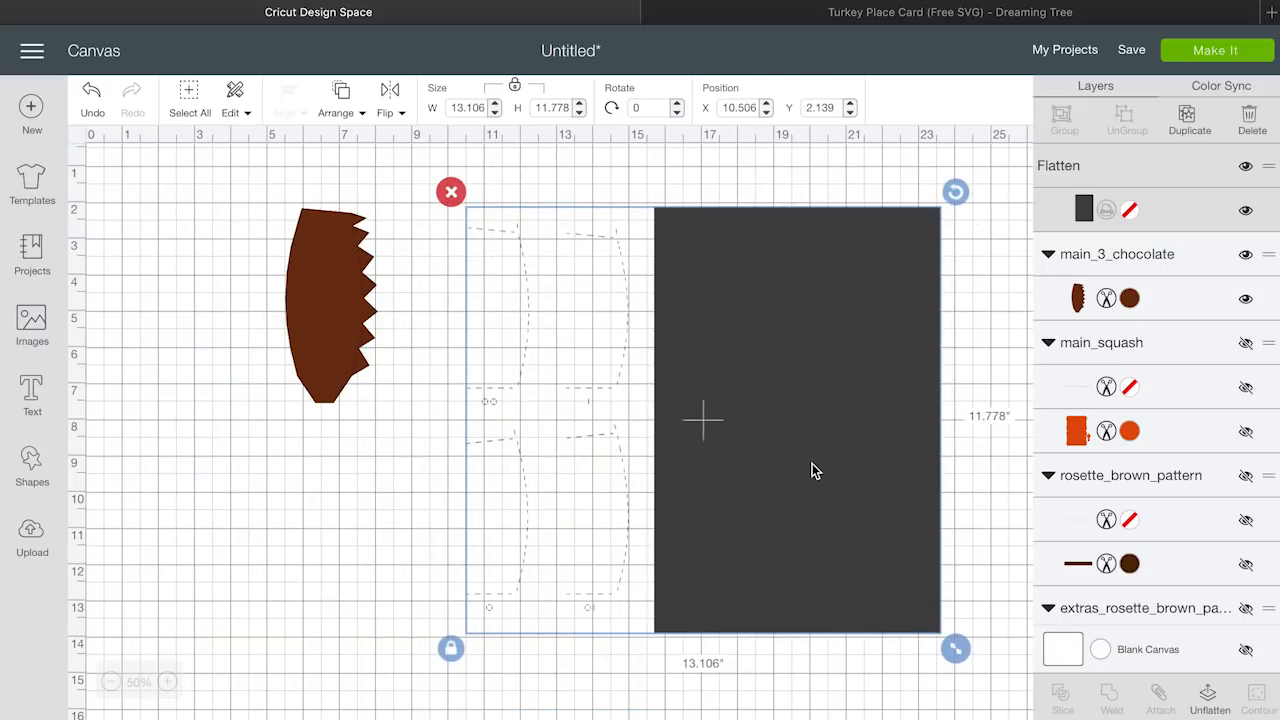
key(ctrl+z)
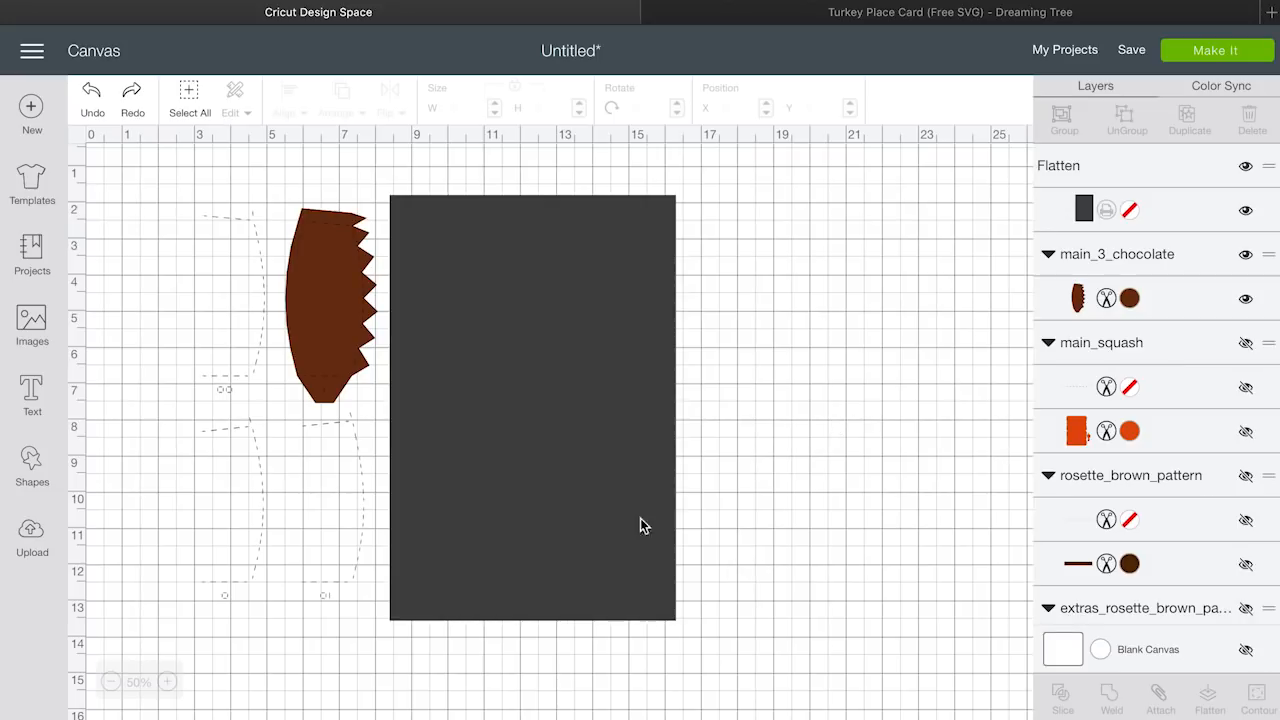
click(469, 469)
right_click(491, 467)
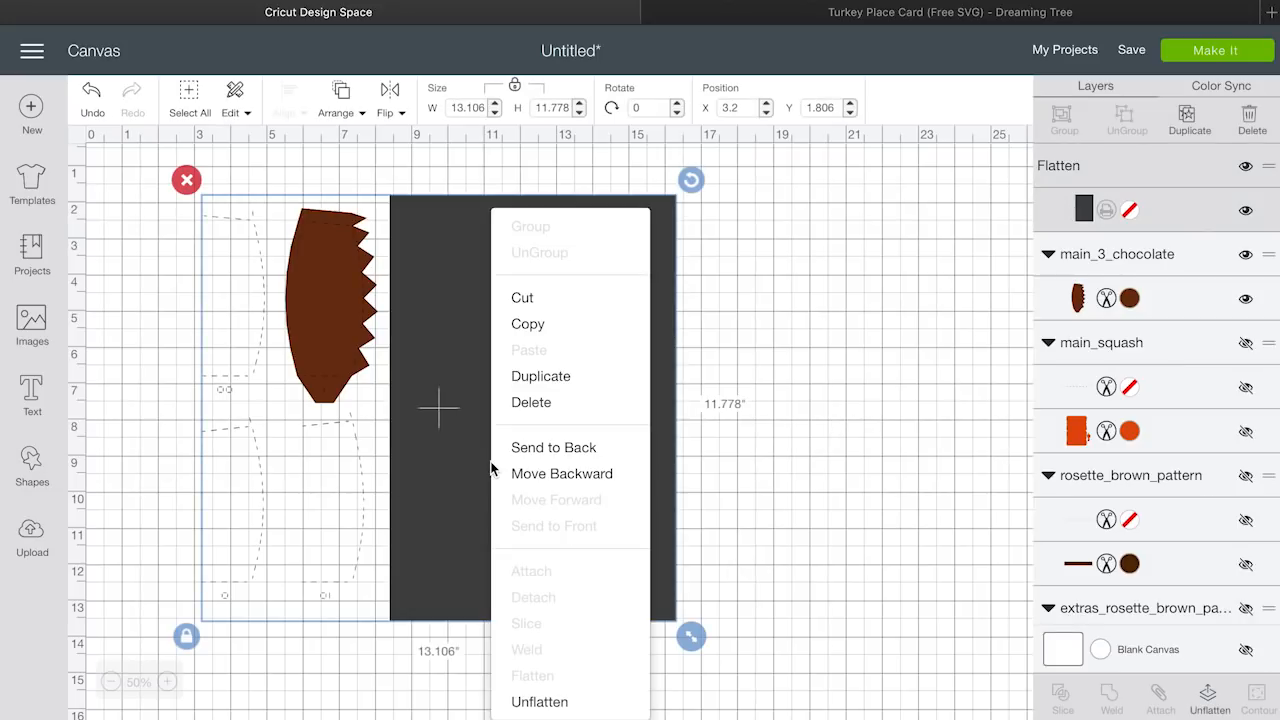
click(843, 566)
Step: Insert a second square and stretch it to about 3.722 × 11.389 in over the leftmost column of score lines
click(31, 468)
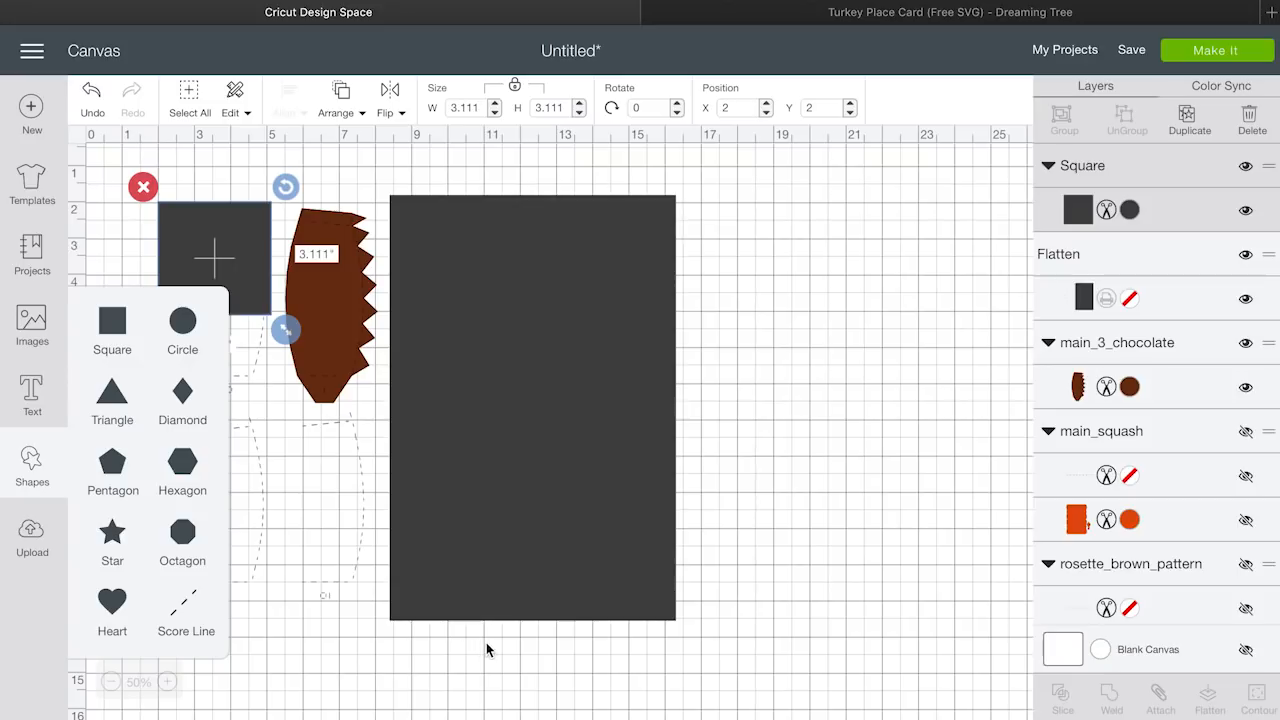
drag(250, 268, 220, 252)
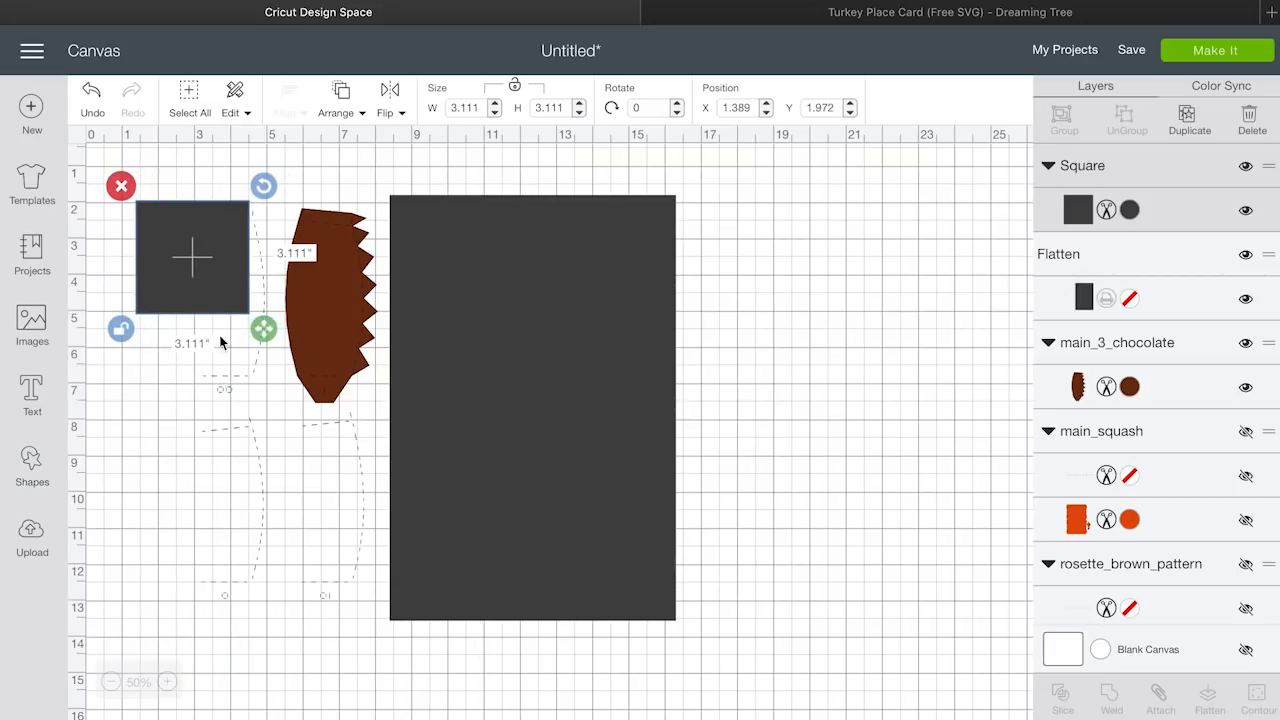
drag(265, 329, 282, 462)
drag(283, 597, 286, 628)
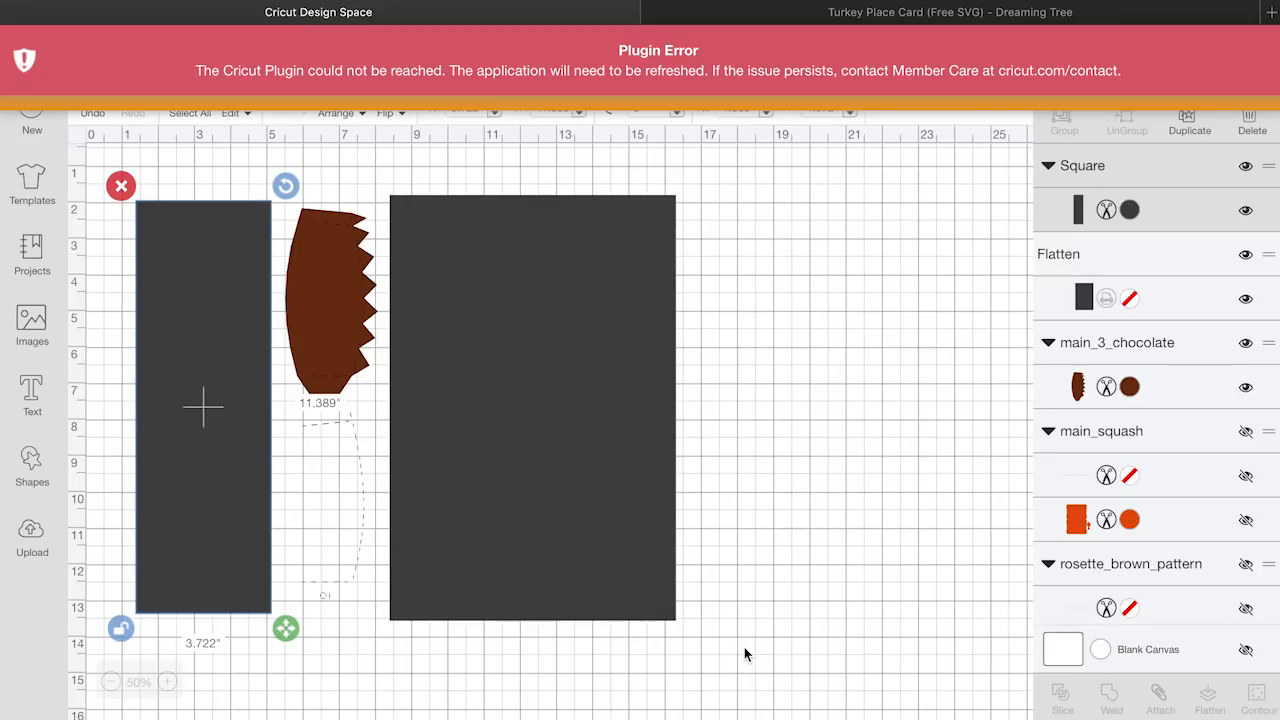
click(754, 311)
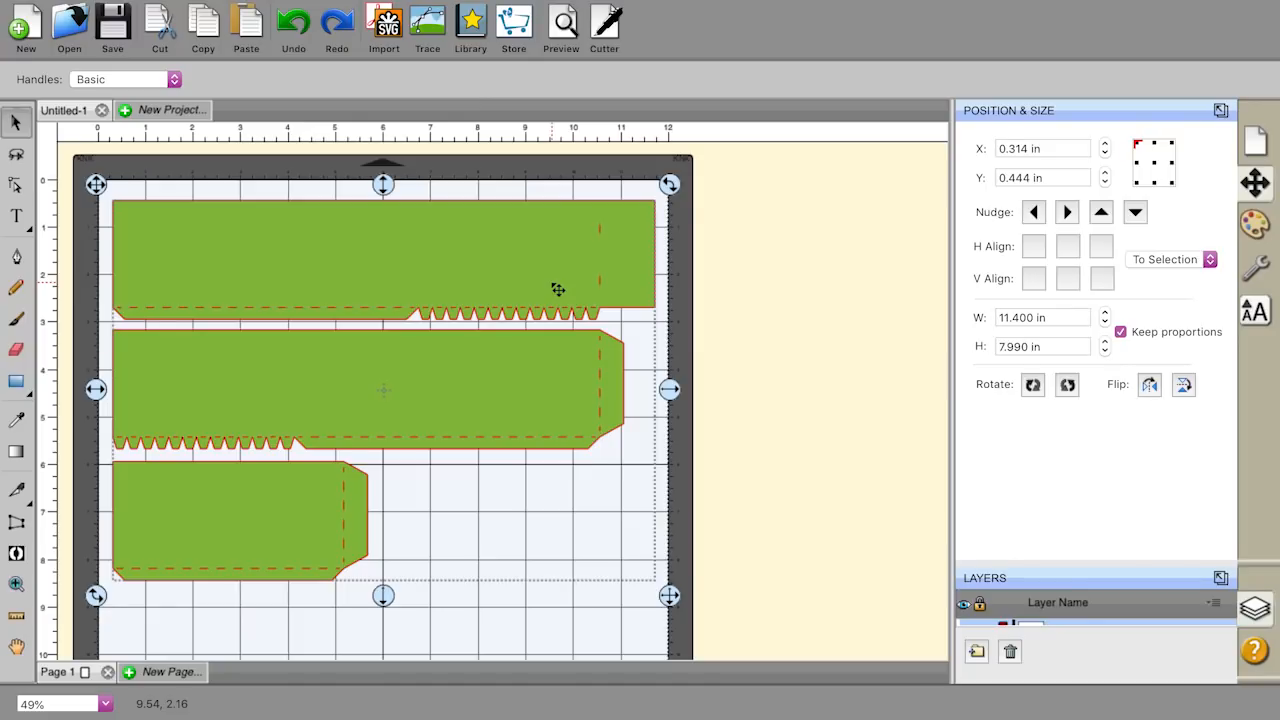
Step: Switch to the Dreaming Tree website in Safari and open the Cricut Design Space help article on isolating SVG pieces containing score lines
key(super+Tab)
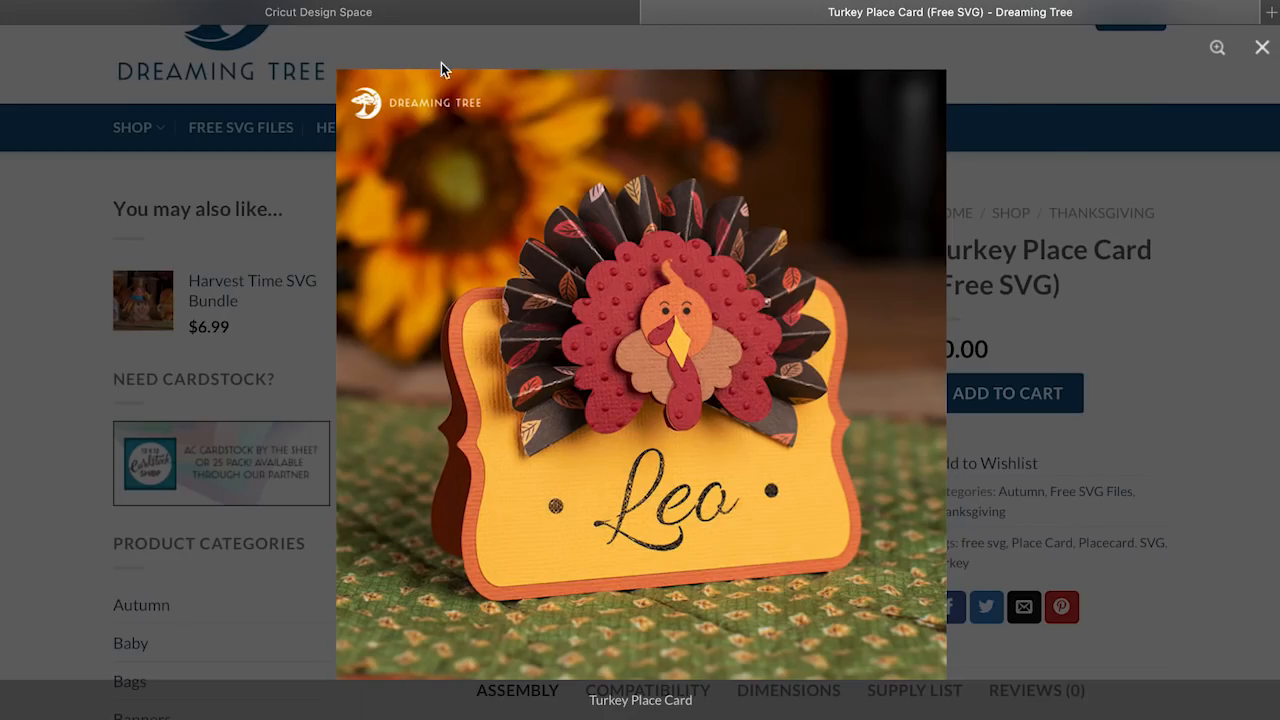
click(441, 63)
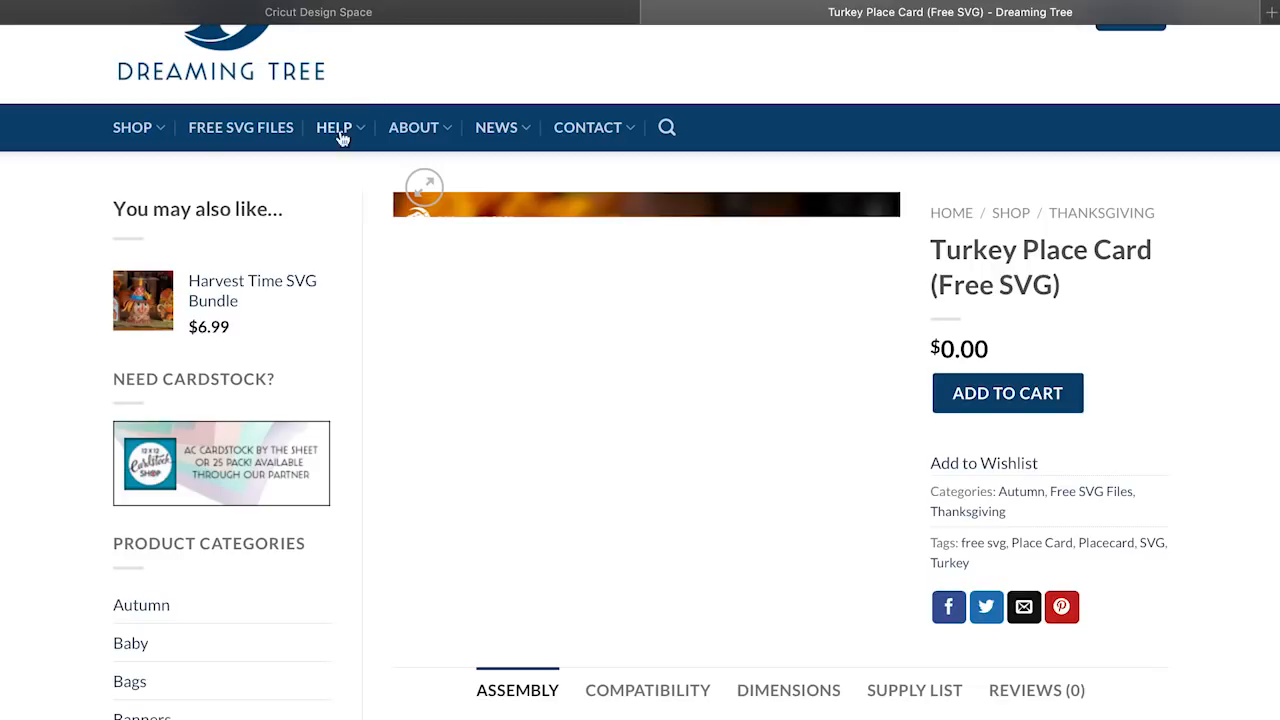
mouse_move(337, 134)
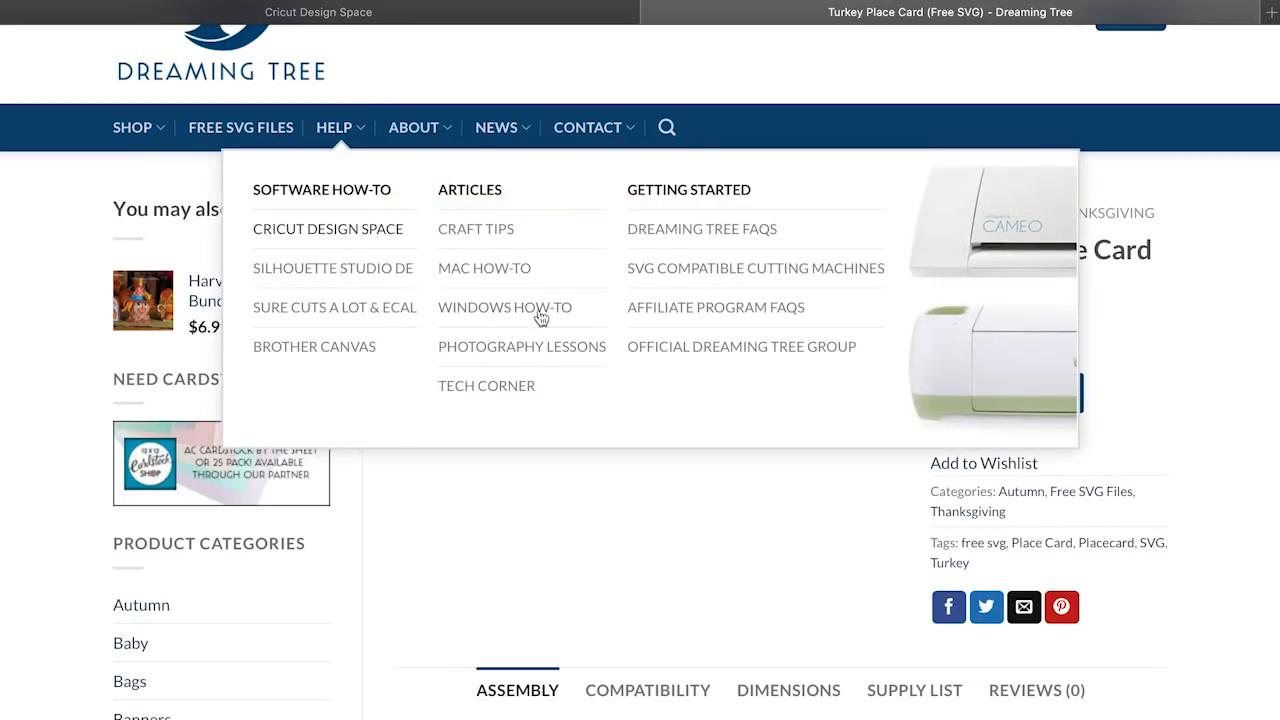
scroll(940, 523, down, 10)
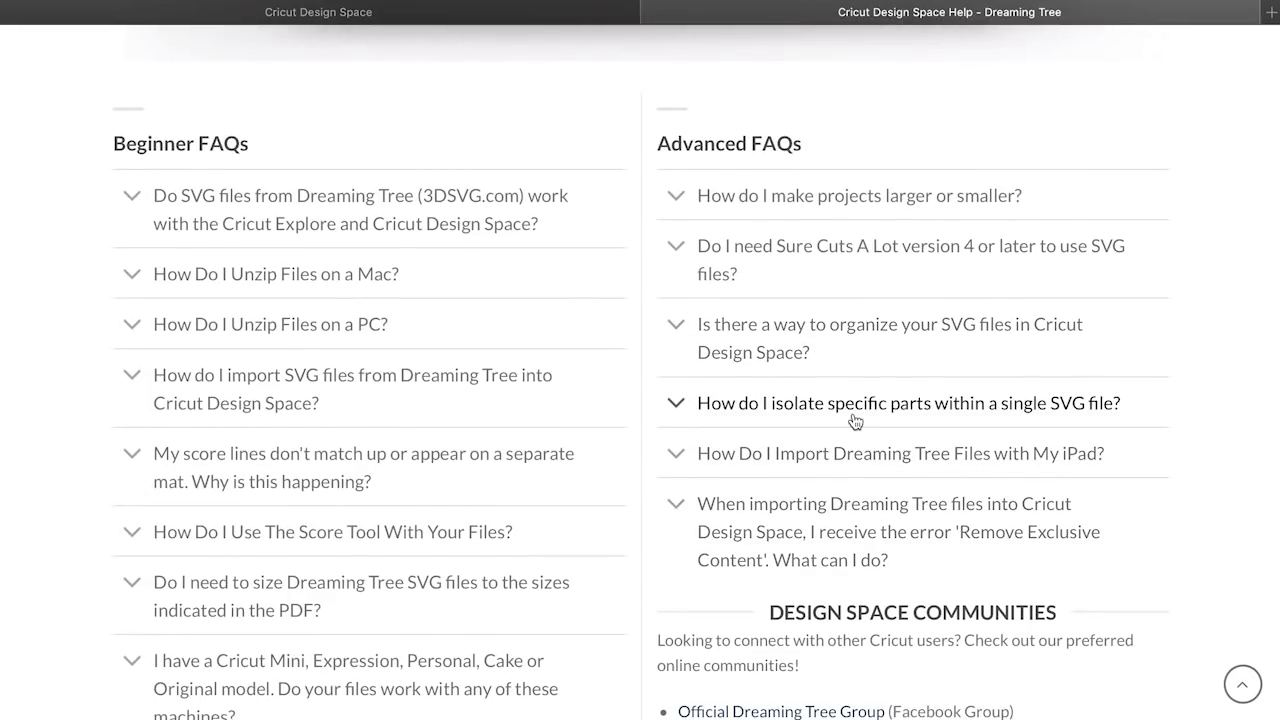
click(856, 418)
click(856, 533)
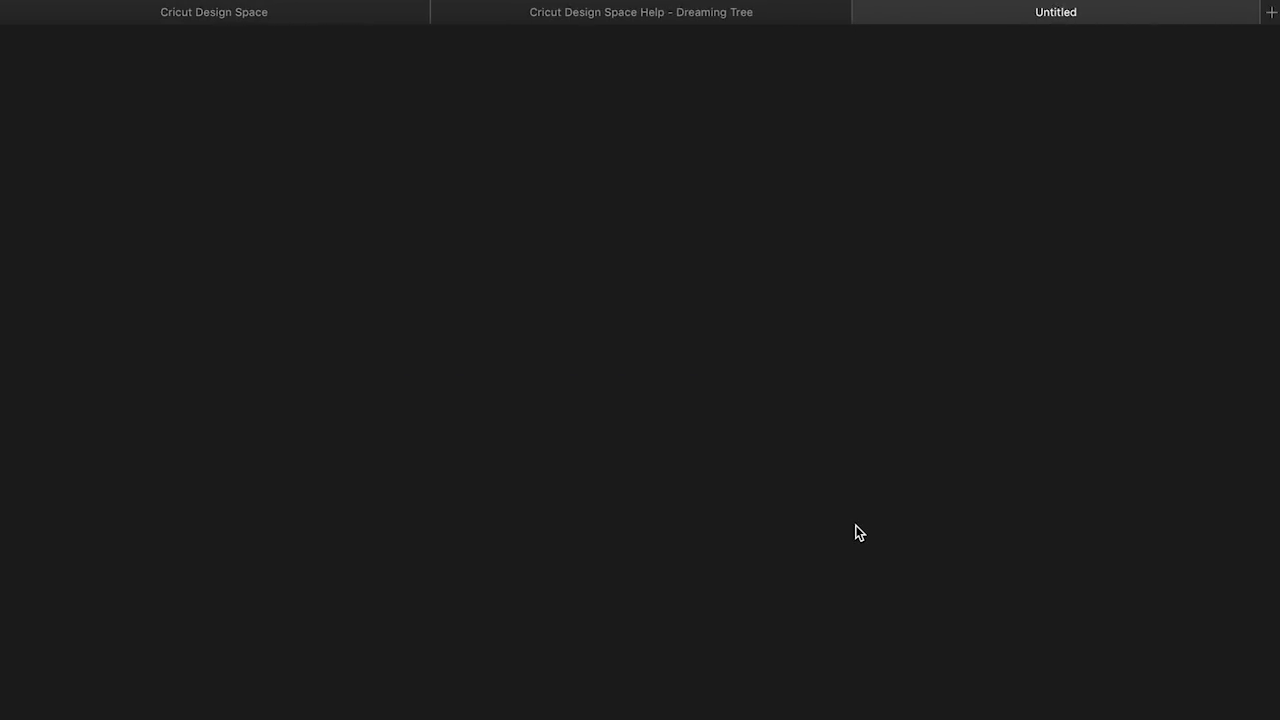
Step: Read through the article's numbered steps for isolating SVG pieces with score lines using the Contour feature
scroll(773, 487, down, 8)
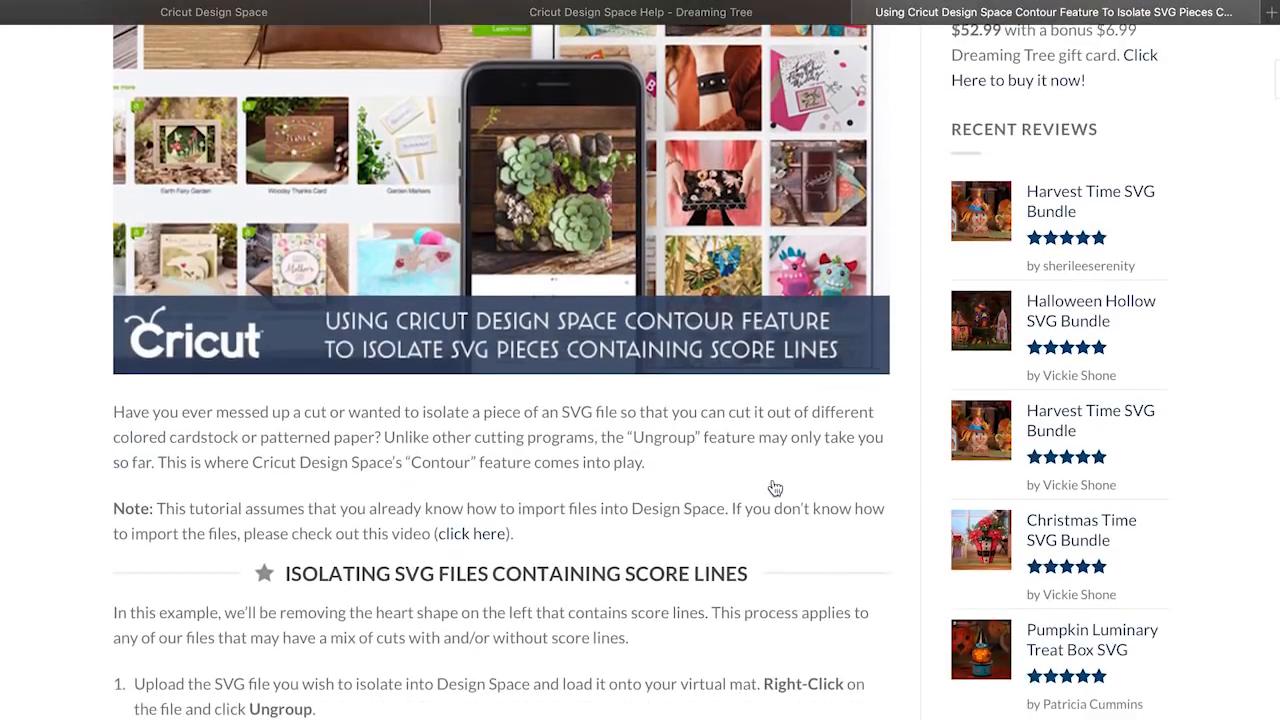
scroll(773, 487, up, 3)
scroll(773, 487, down, 8)
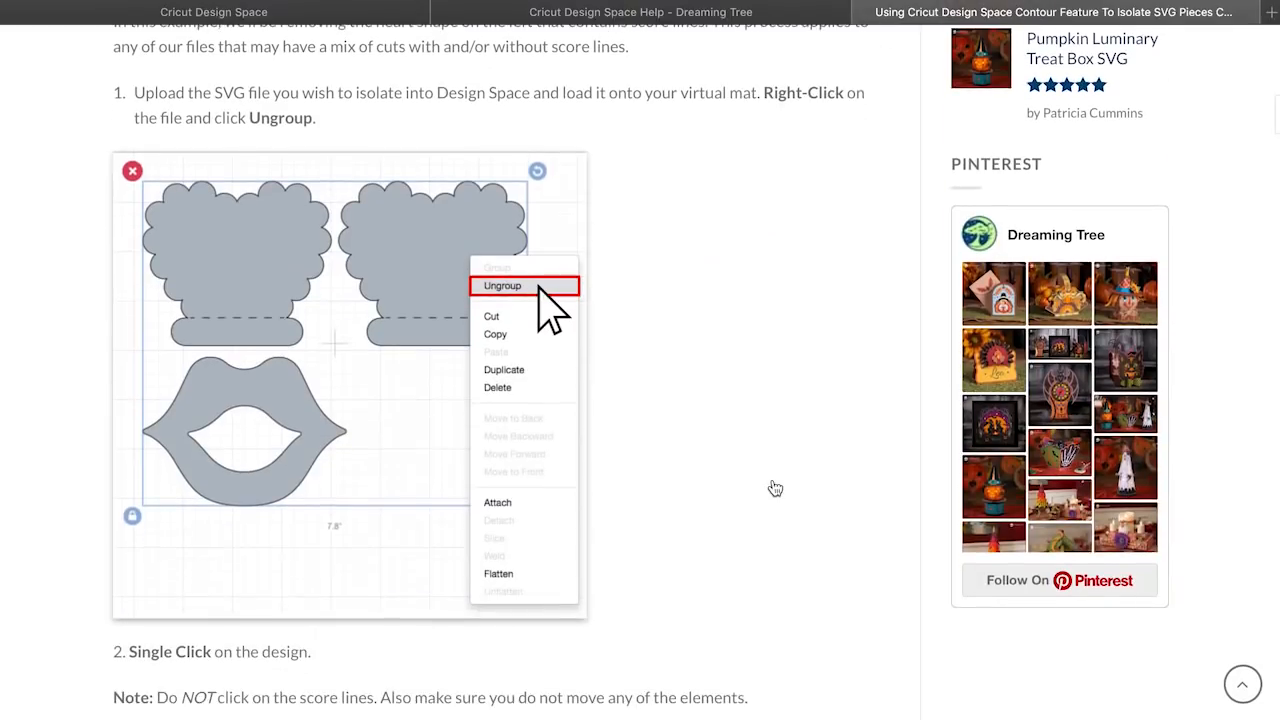
scroll(773, 487, down, 7)
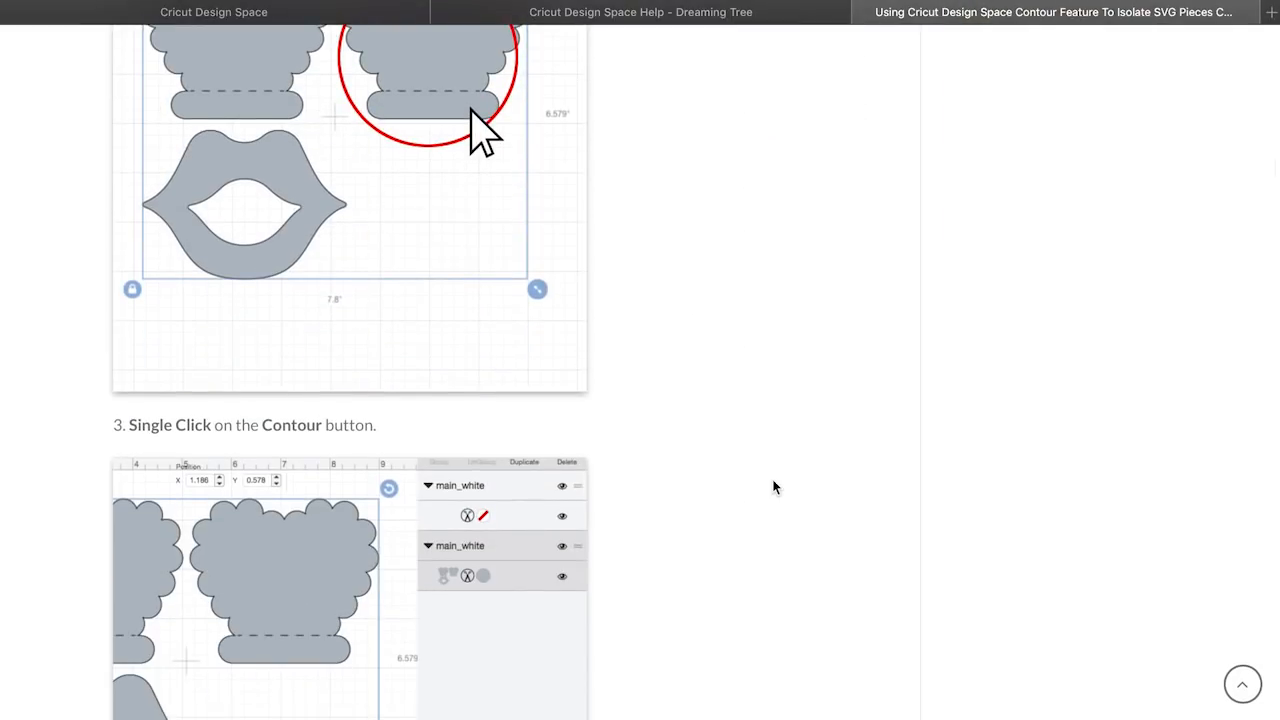
scroll(773, 487, up, 14)
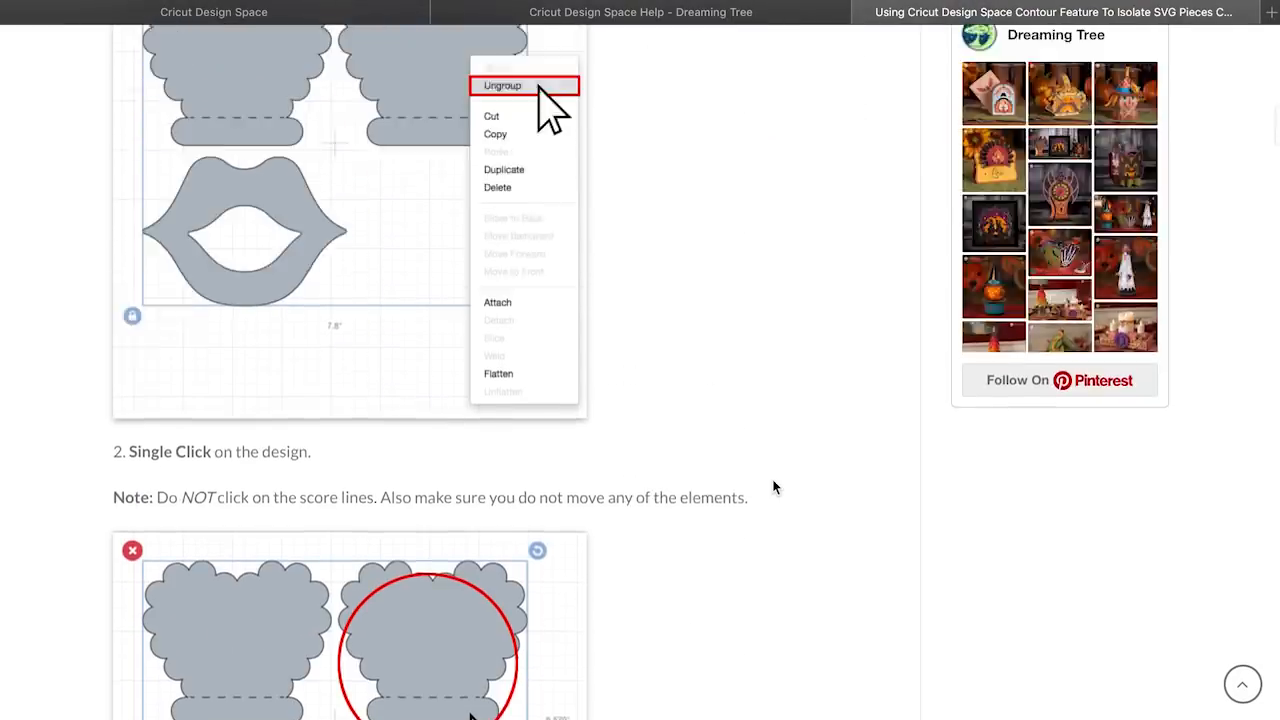
scroll(773, 487, down, 16)
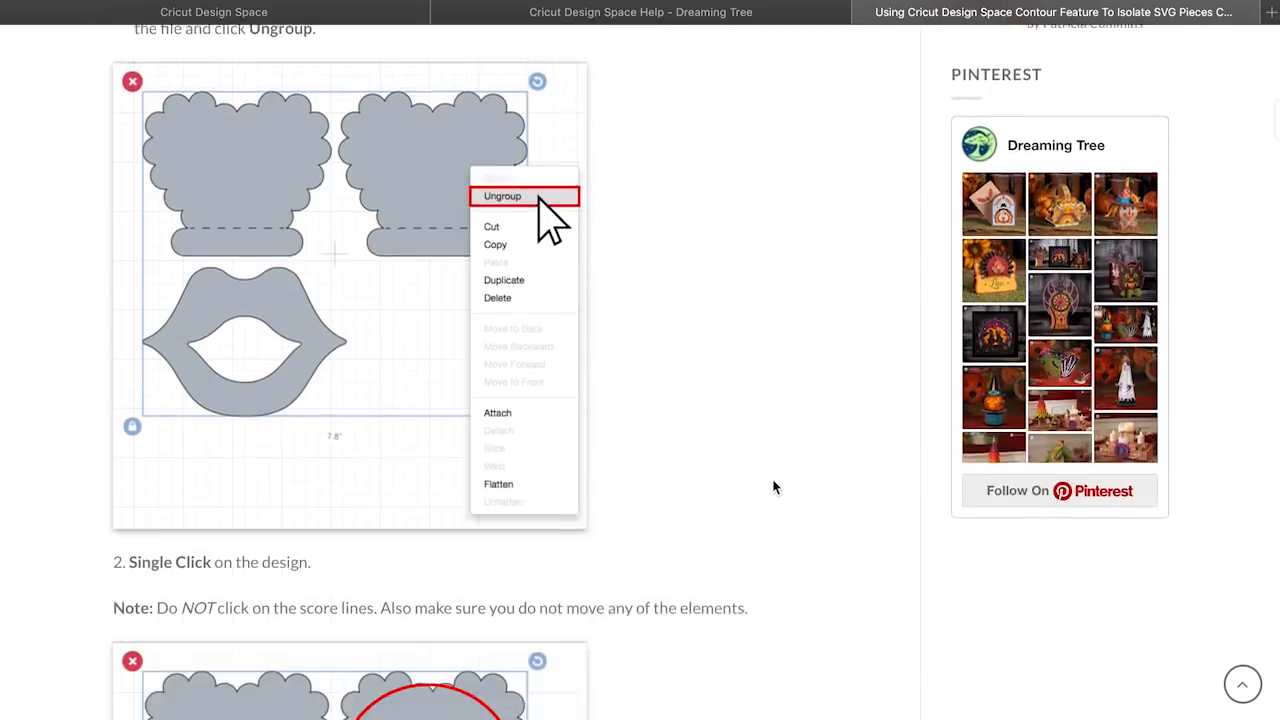
scroll(773, 487, down, 15)
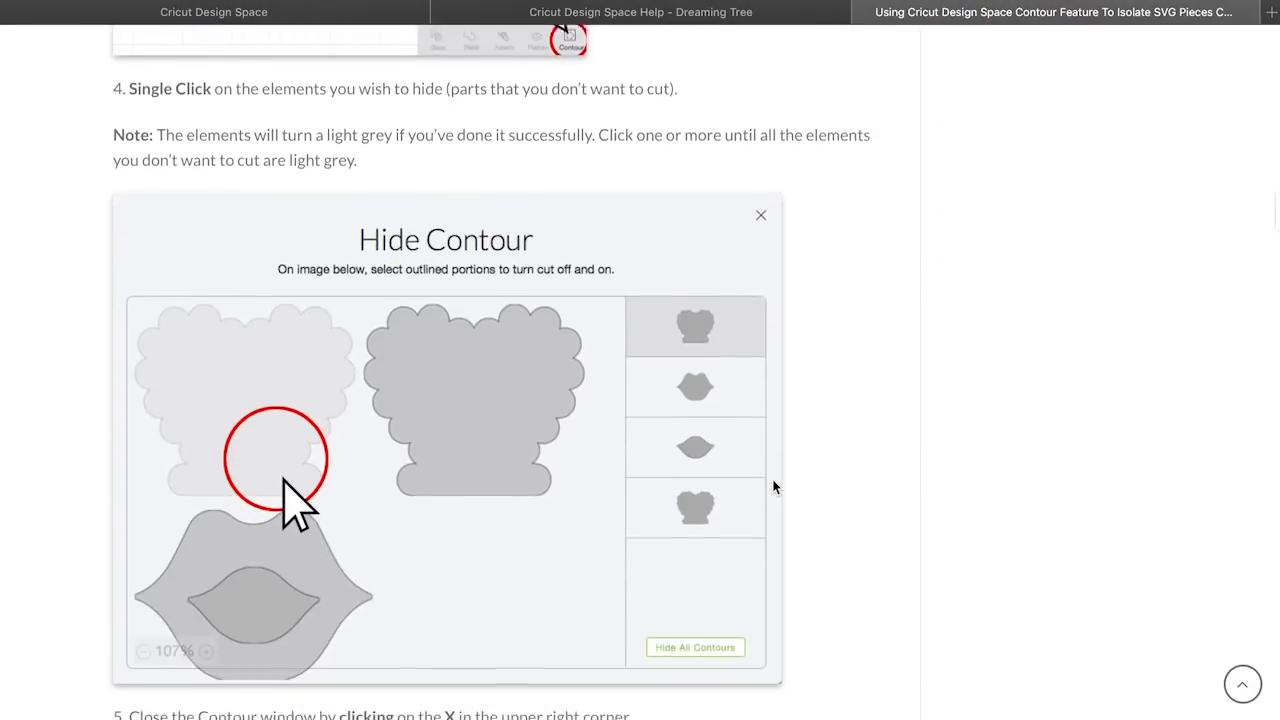
scroll(773, 487, down, 14)
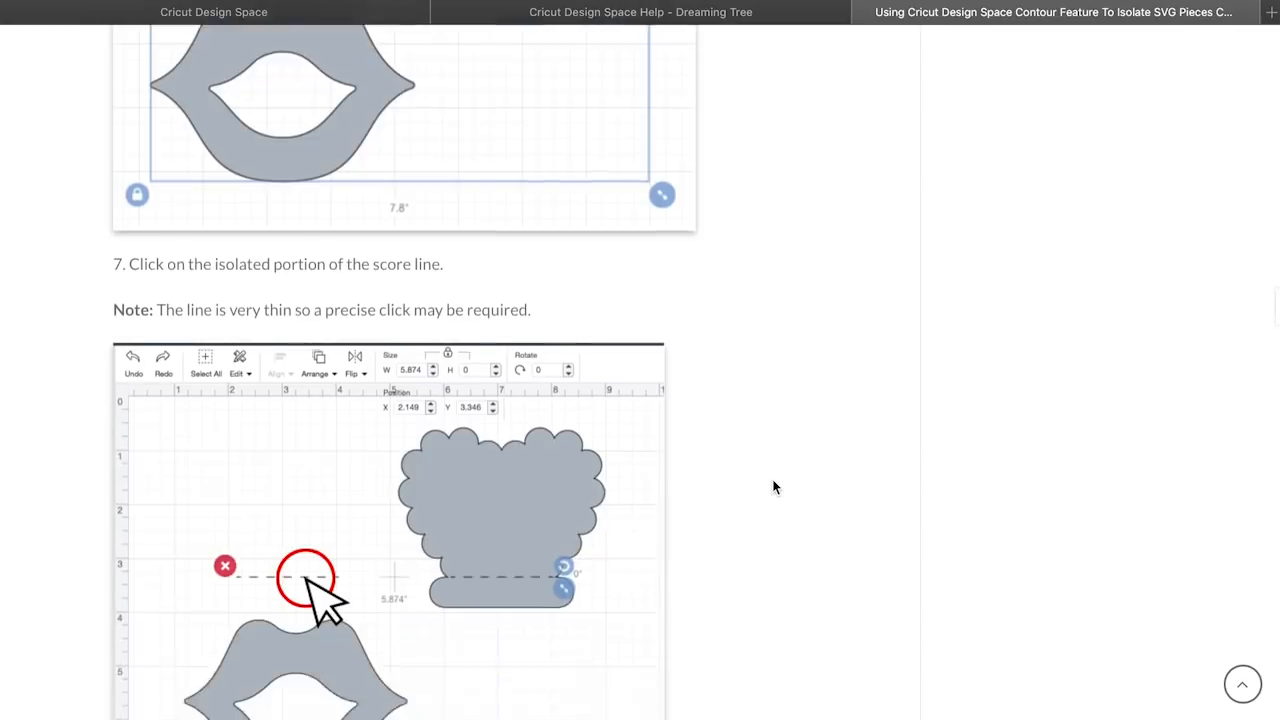
scroll(773, 487, down, 12)
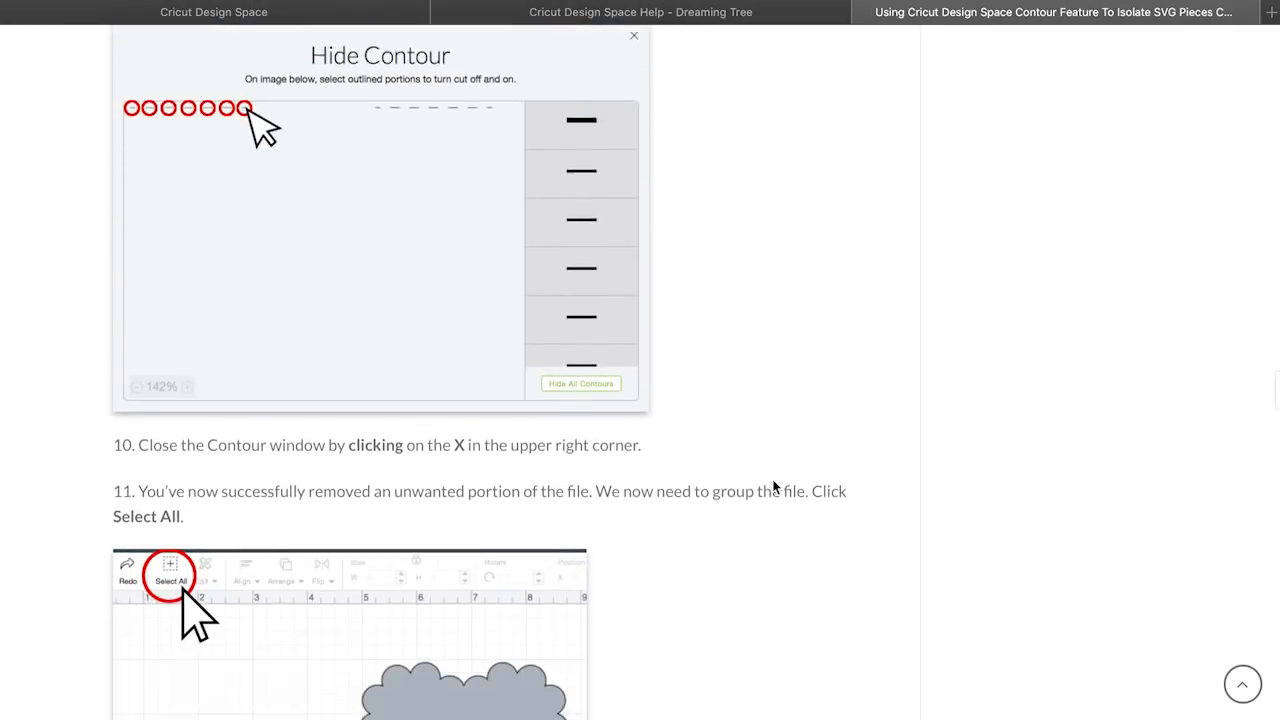
Step: Switch to Sure Cuts A Lot 5 and sweep the Eraser across the lower two green pieces
key(super+Tab)
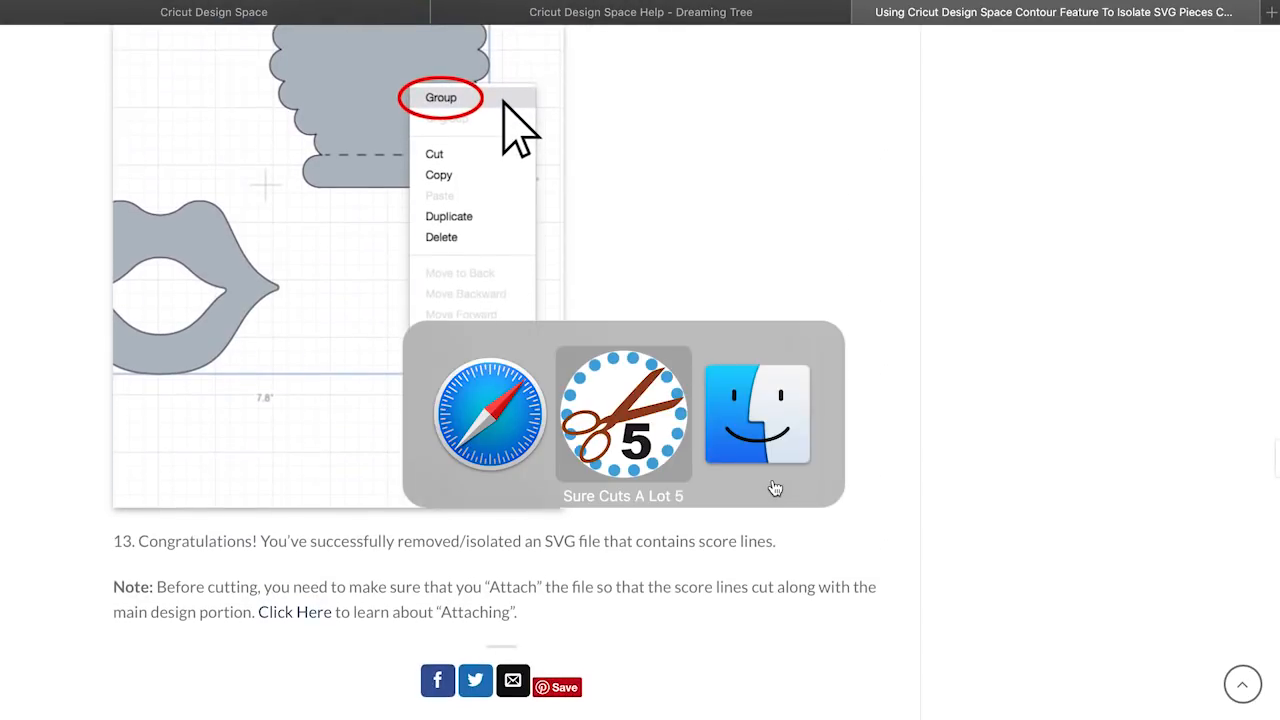
click(16, 349)
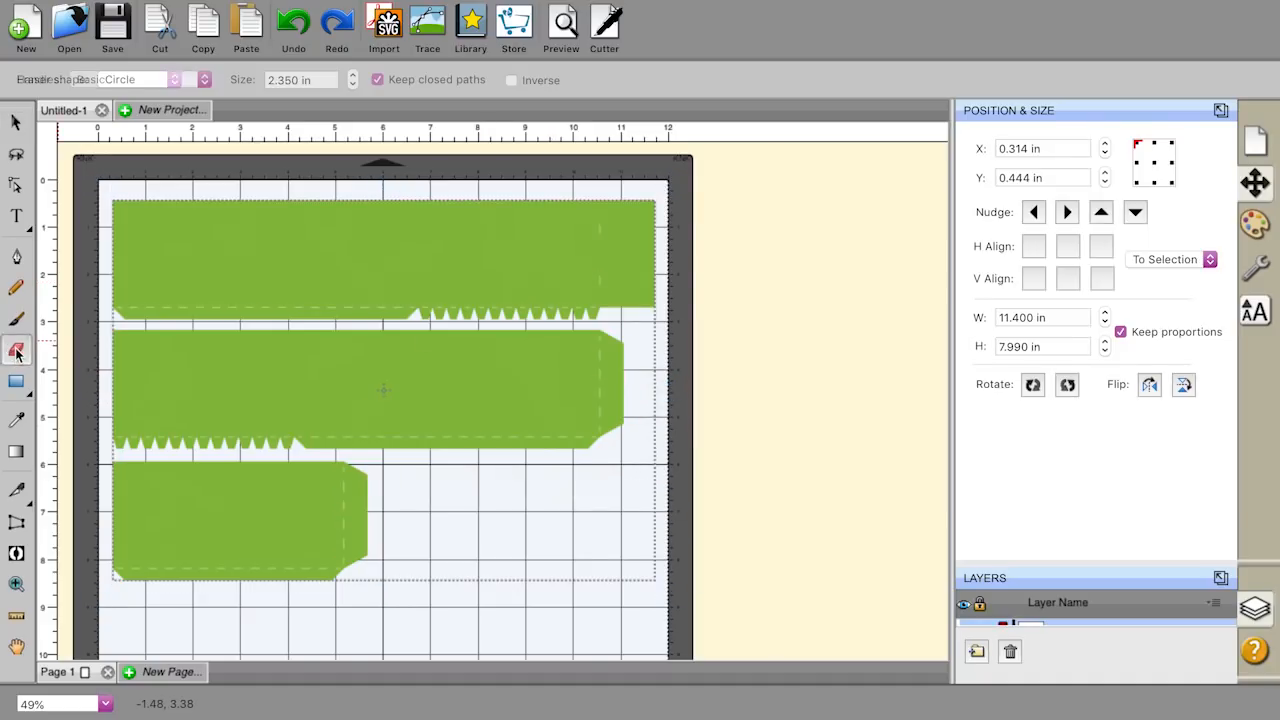
mouse_move(391, 586)
mouse_down()
mouse_move(153, 523)
mouse_move(131, 526)
mouse_move(132, 551)
mouse_move(172, 566)
mouse_move(126, 386)
mouse_move(291, 407)
mouse_up()
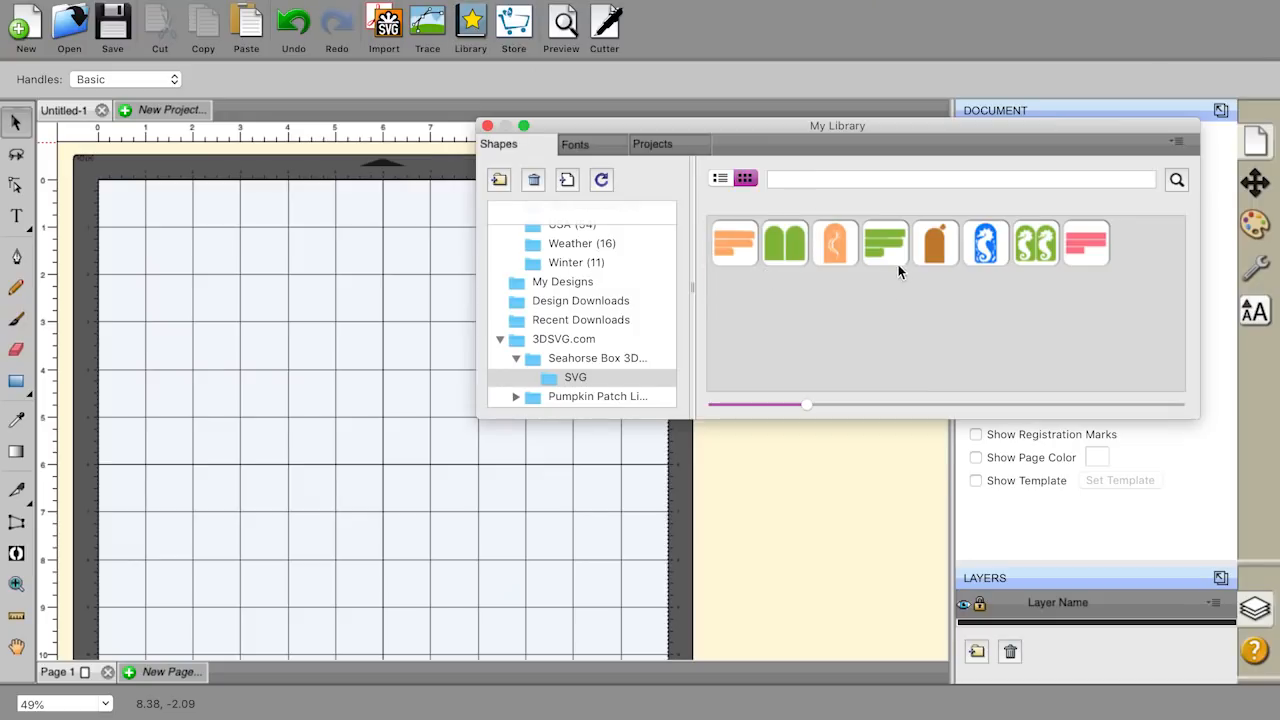
double_click(790, 253)
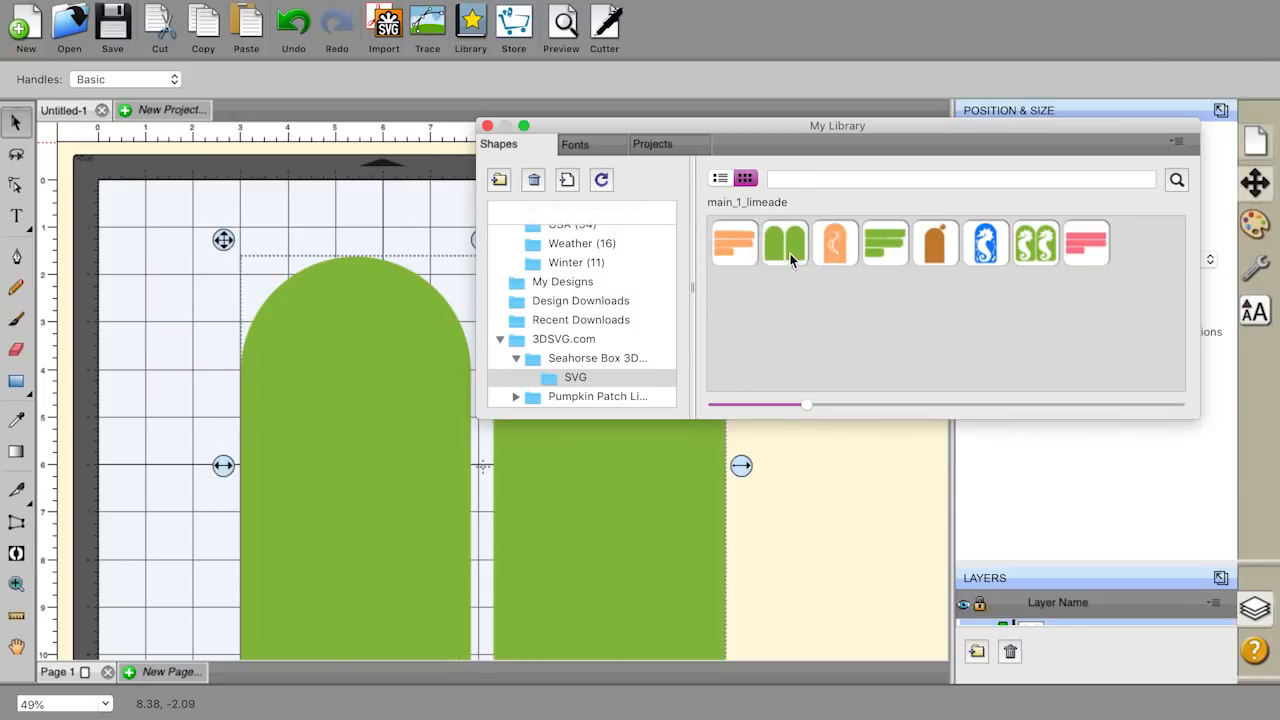
click(250, 386)
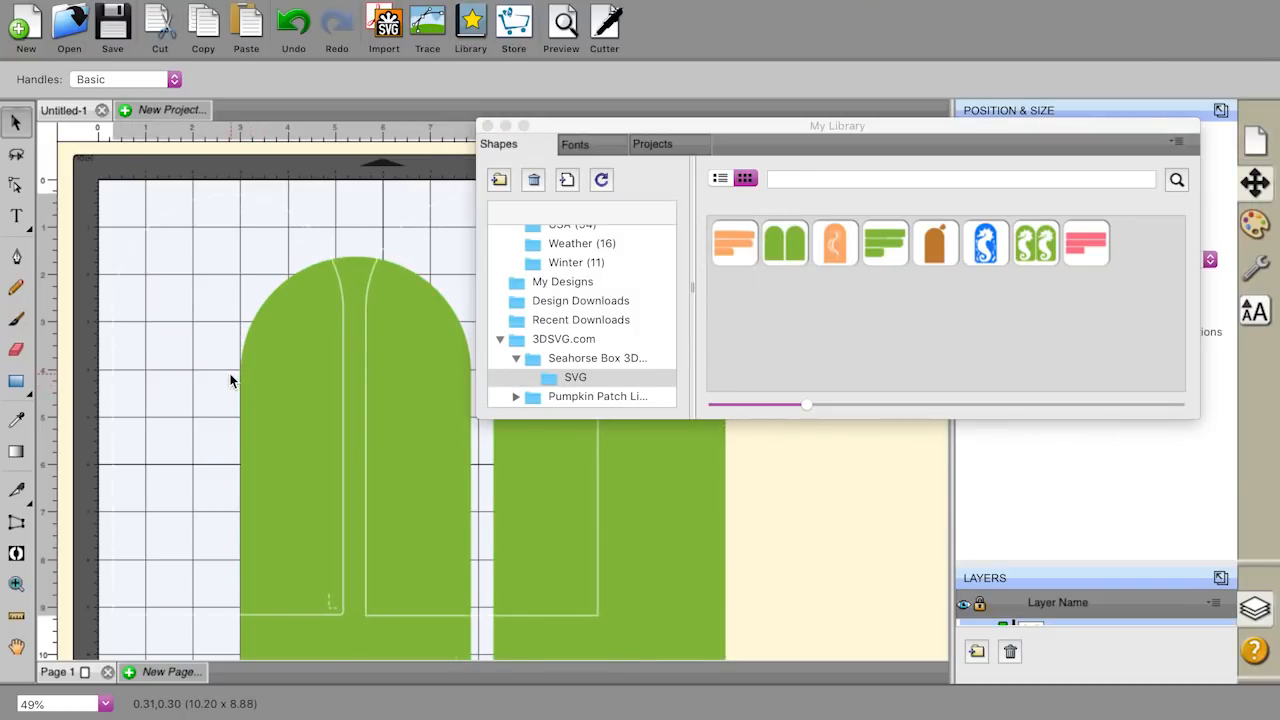
drag(230, 381, 228, 381)
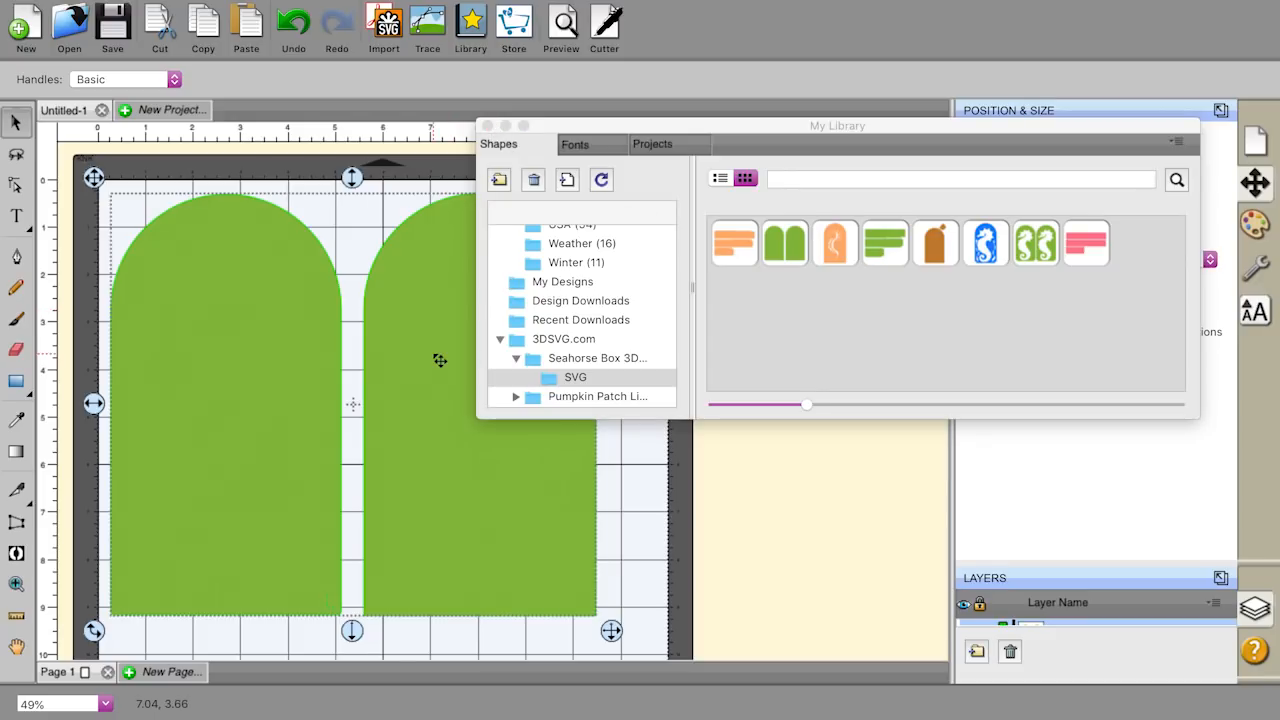
key(Delete)
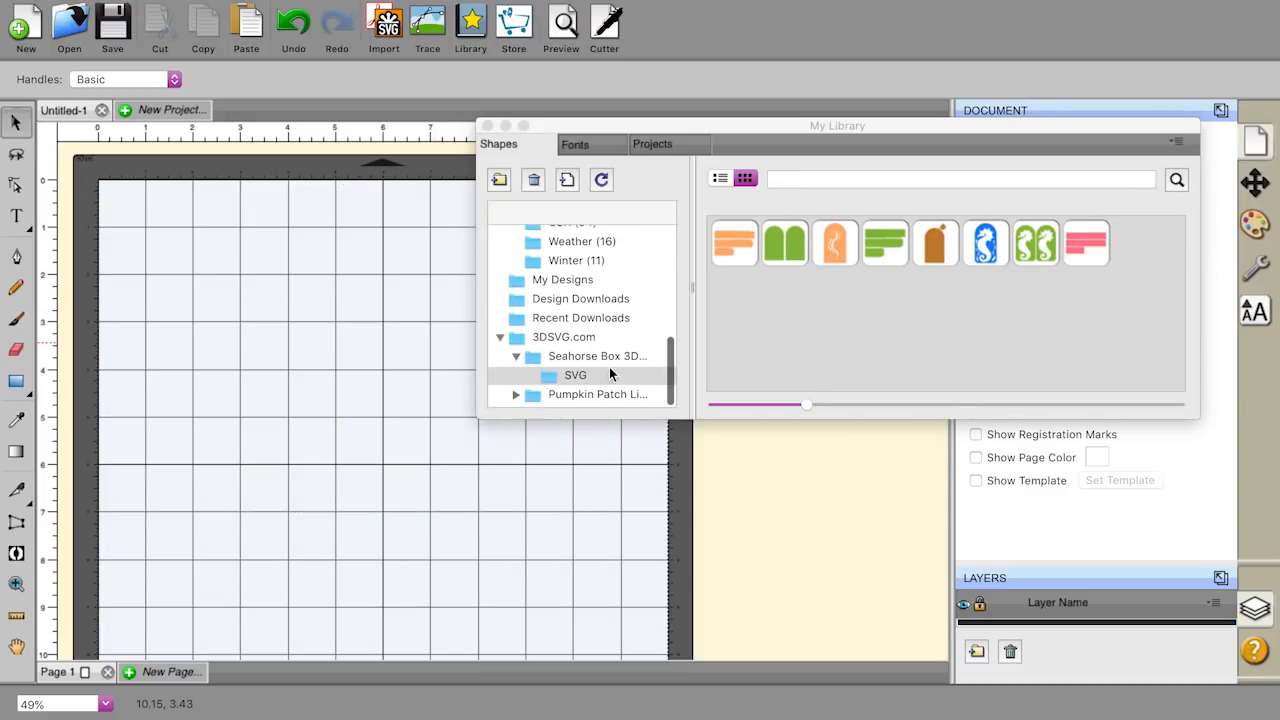
Step: Add the panels_3_goldfish shape from the Pumpkin Patch SVG library folder to the mat and close the library
click(516, 396)
click(575, 395)
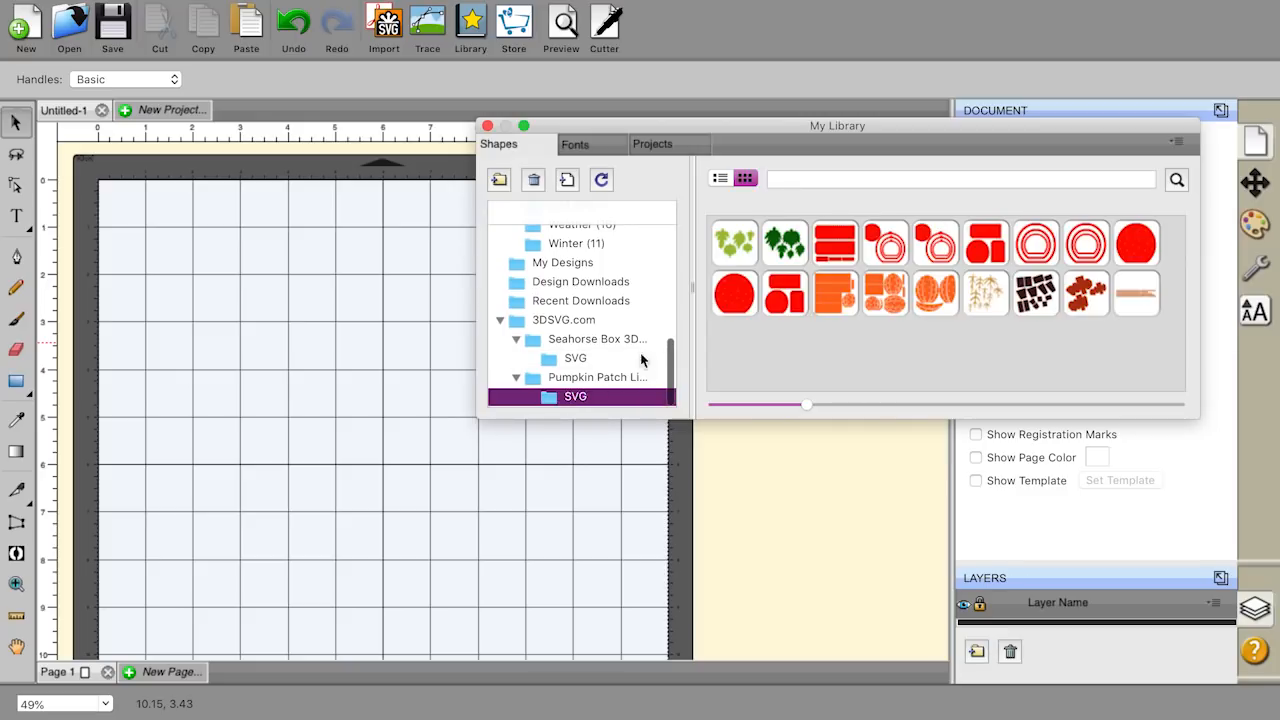
double_click(941, 309)
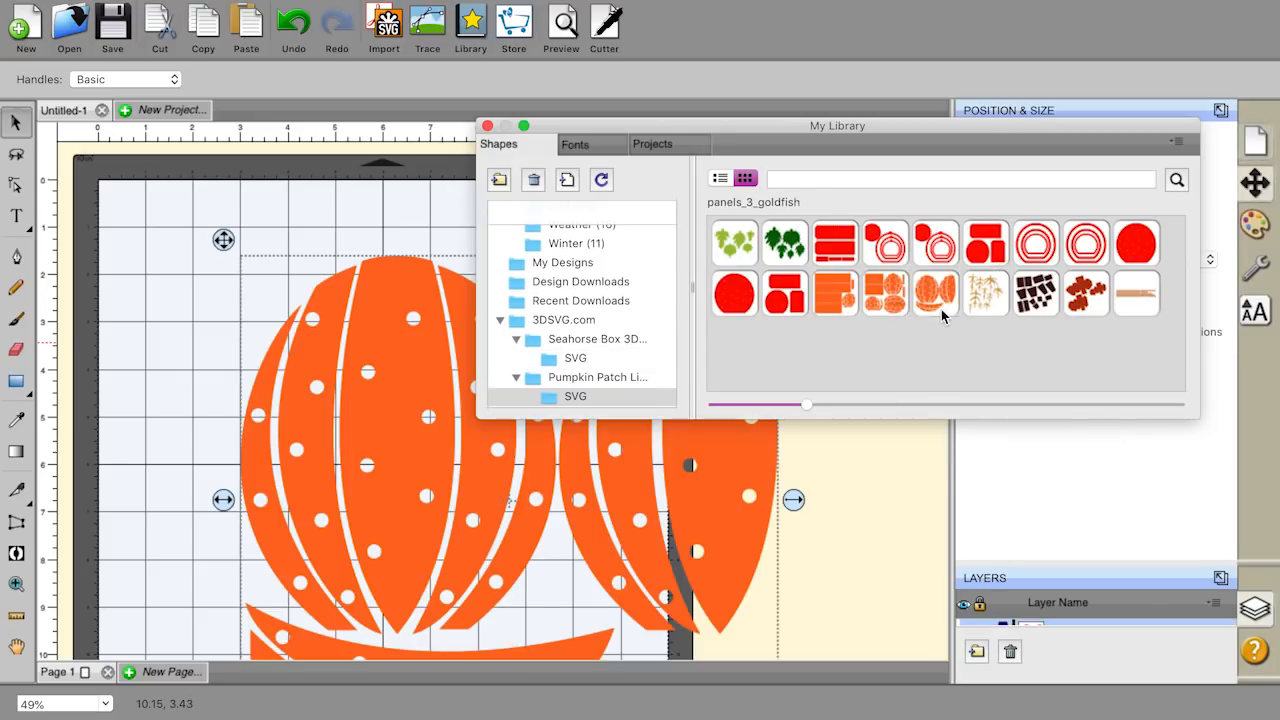
drag(398, 380, 252, 318)
click(106, 705)
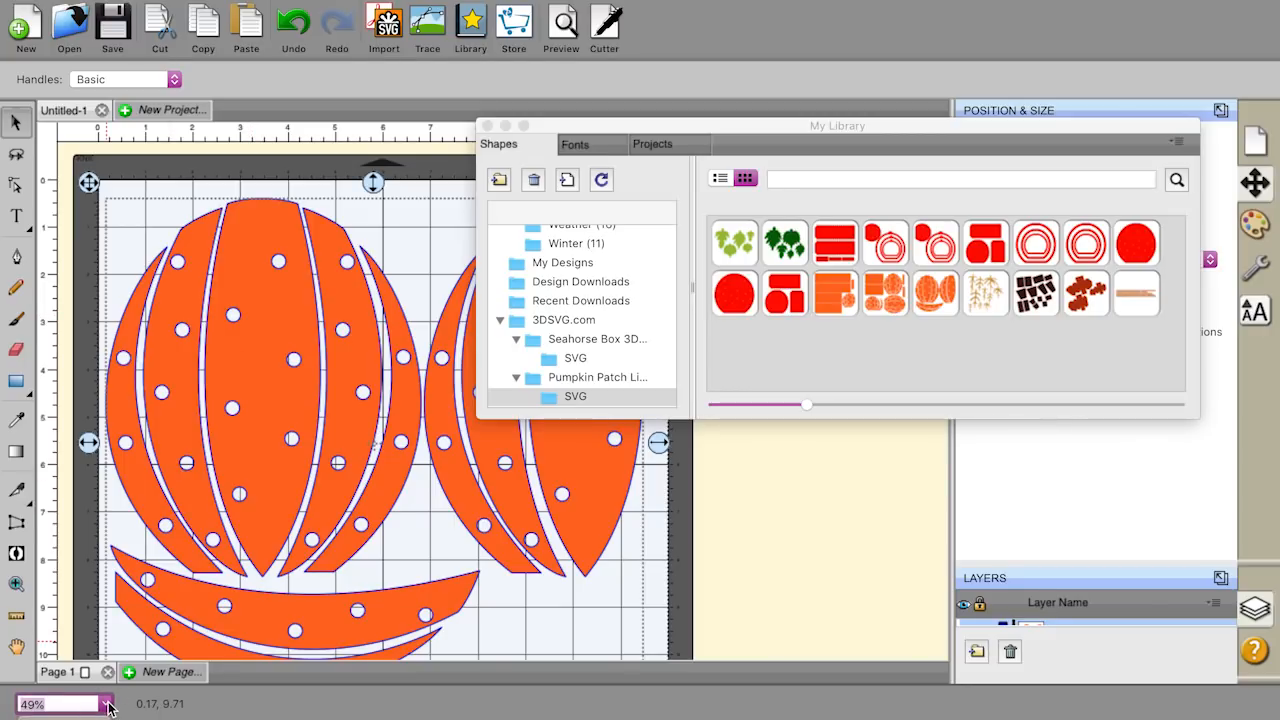
click(488, 126)
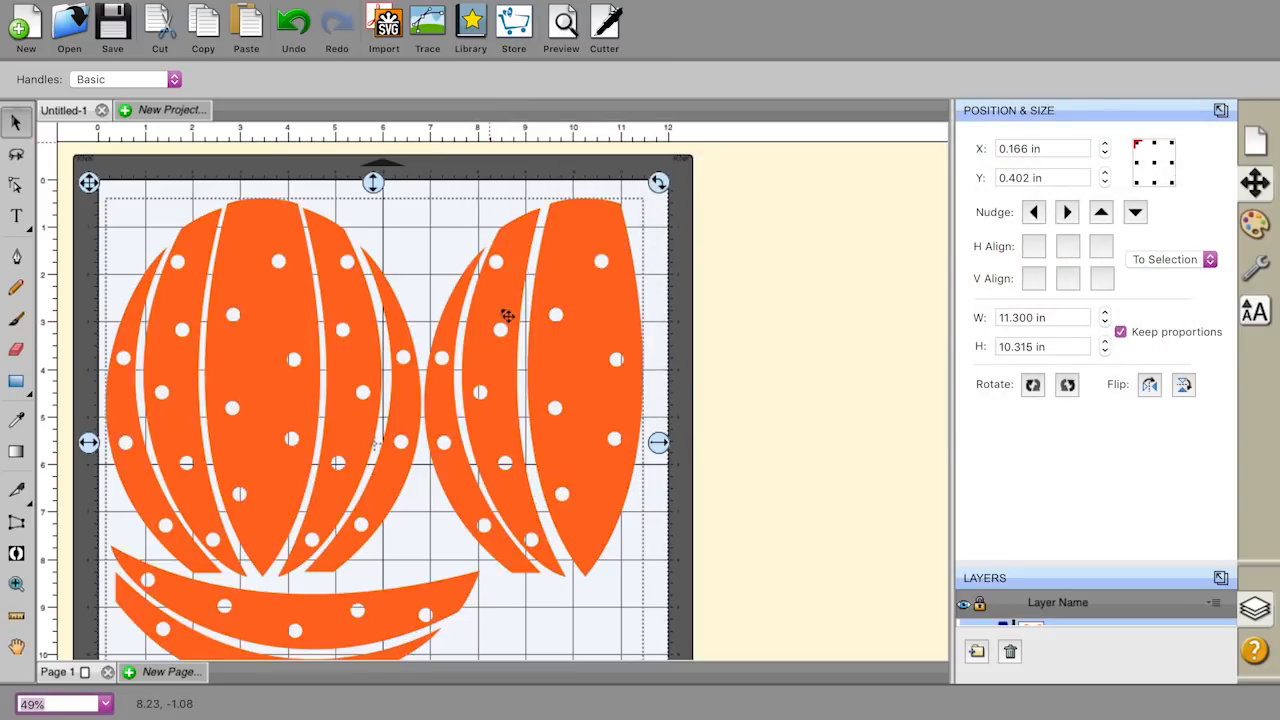
Step: Position the pumpkin panels on the mat at about X 0.272 in, Y 0.317 in and deselect them
drag(529, 331, 540, 337)
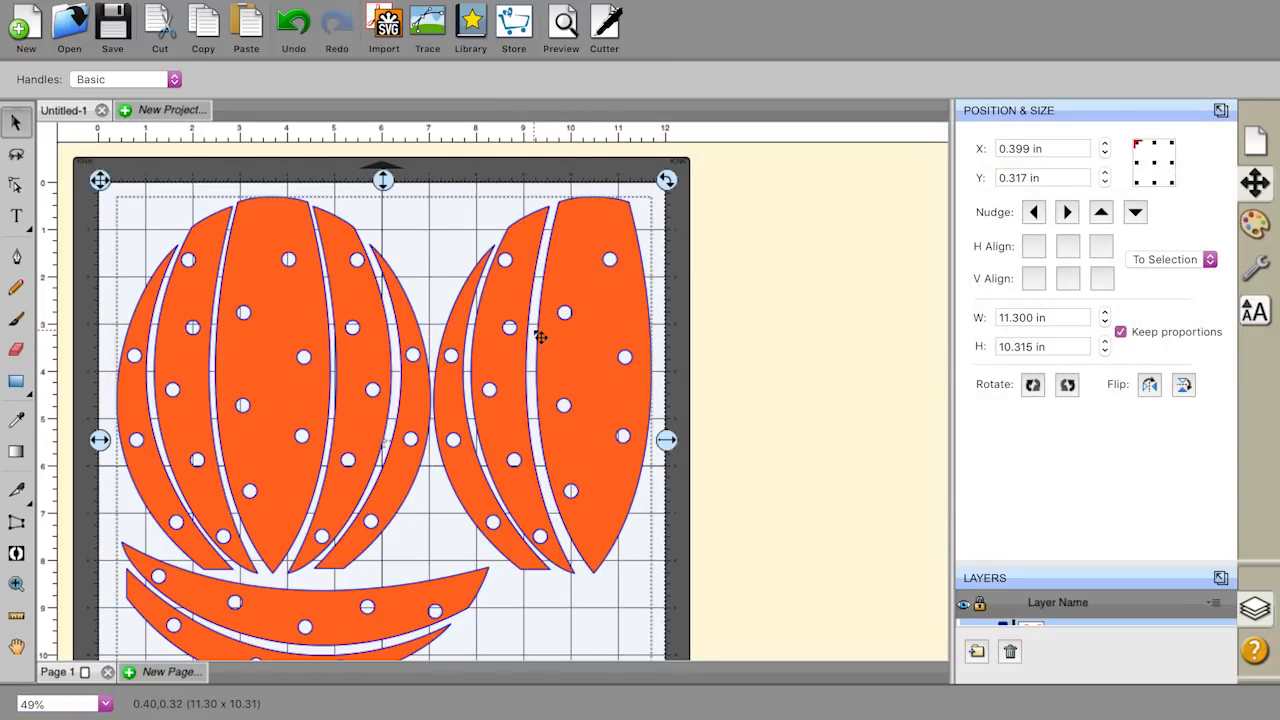
drag(570, 335, 564, 335)
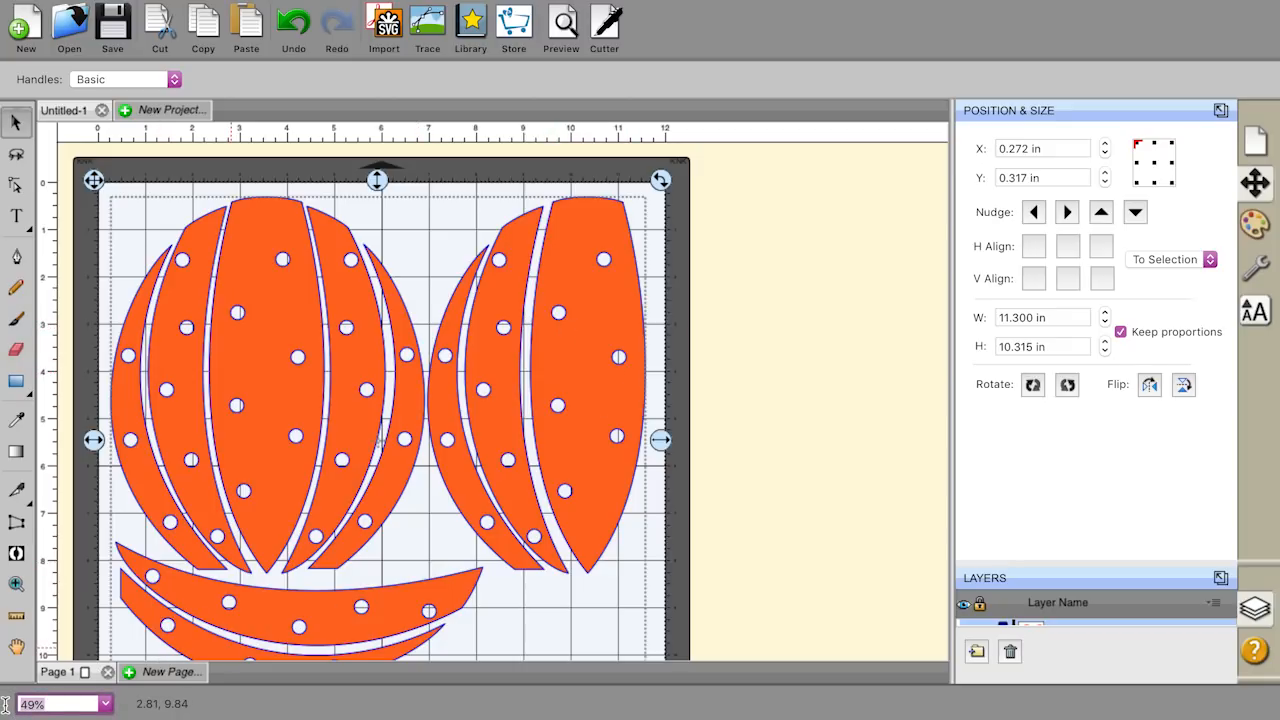
key(Return)
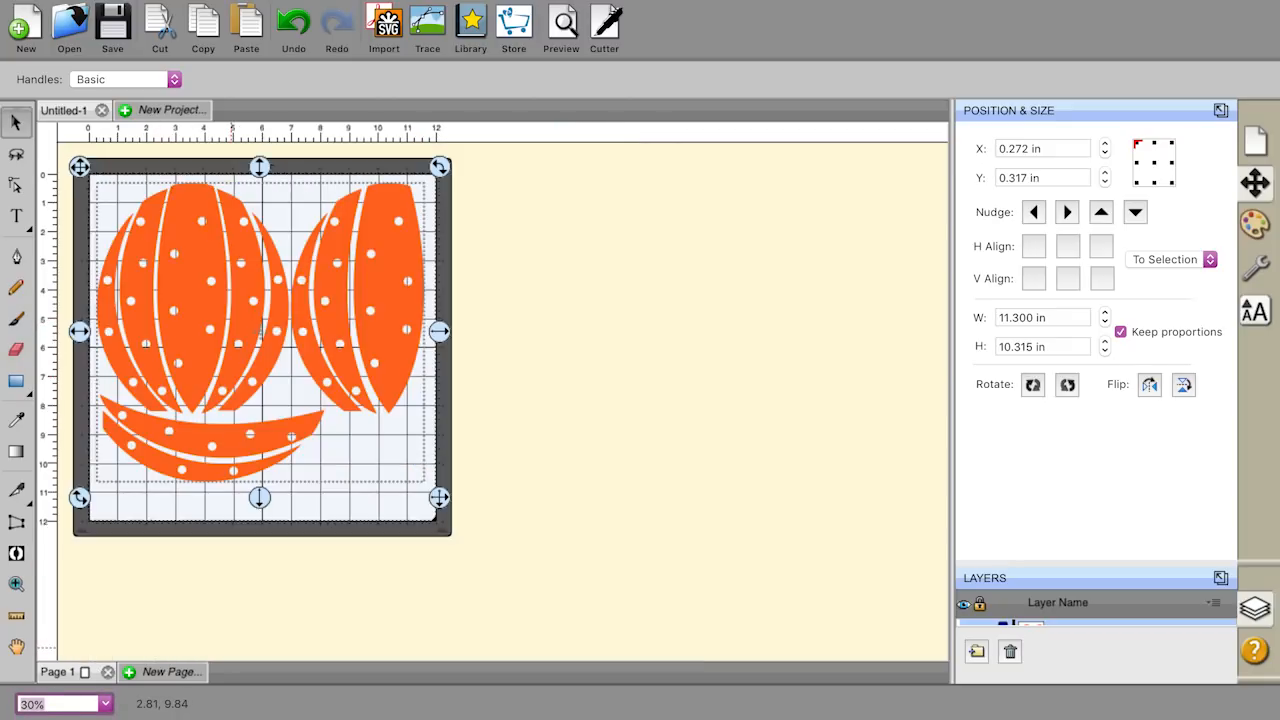
click(509, 436)
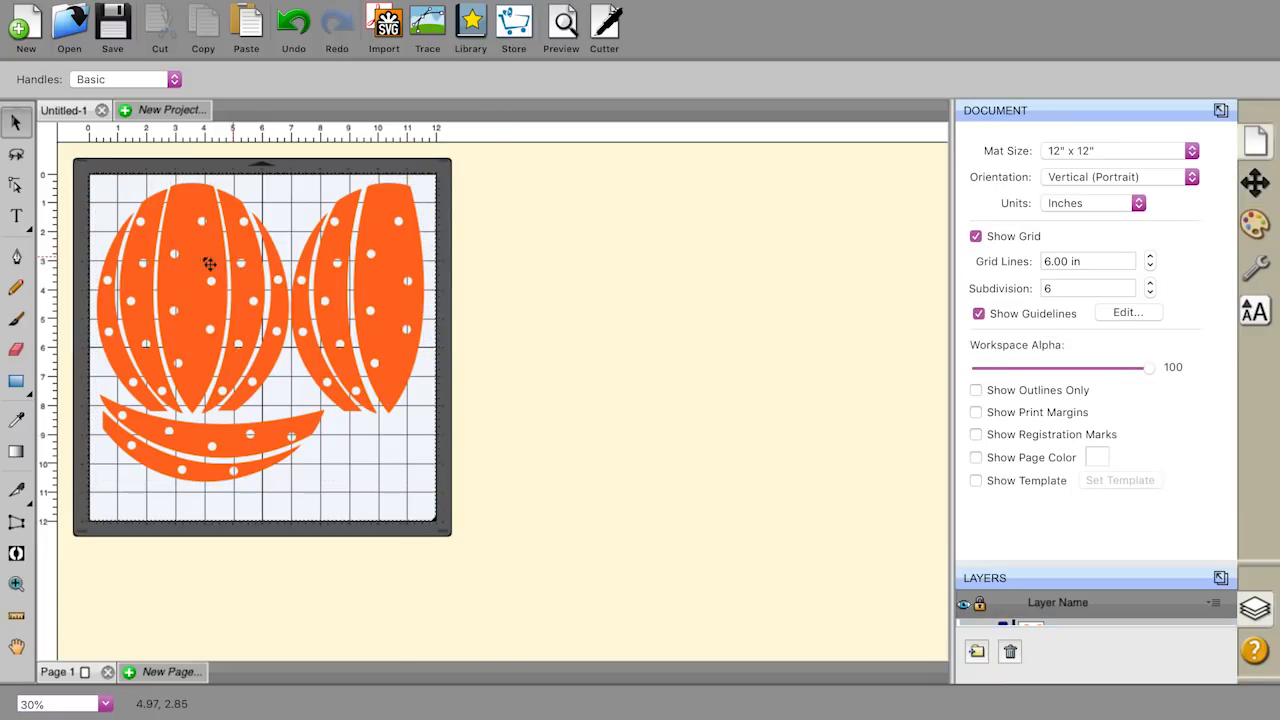
Step: Copy all the pumpkin panels and paste them into a new 12" x 12" portrait project
click(181, 232)
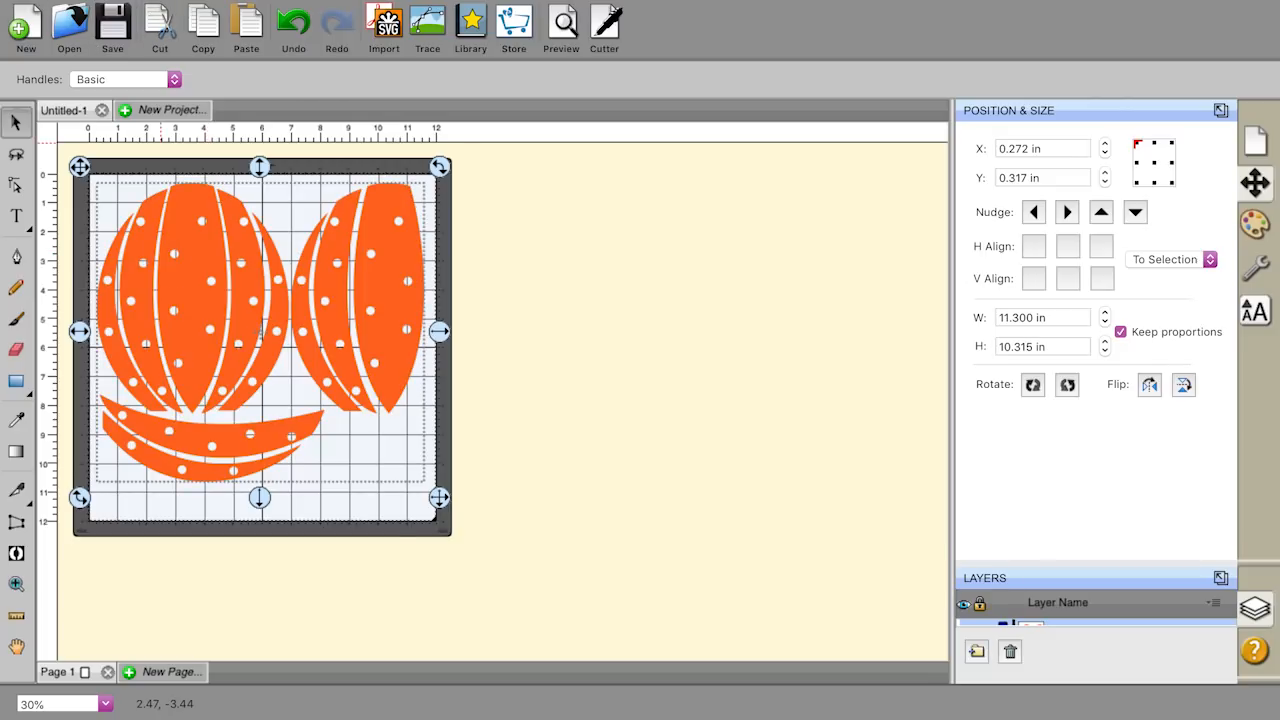
click(147, 0)
click(149, 70)
click(165, 111)
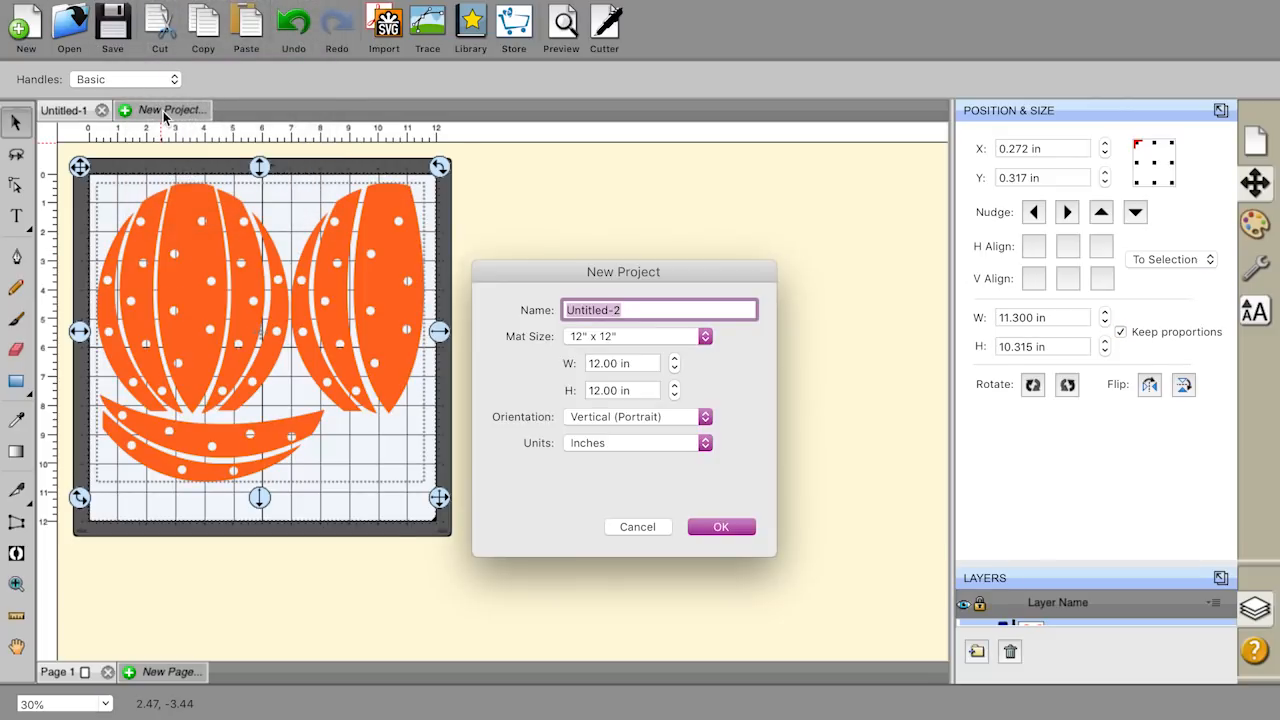
click(728, 527)
click(487, 126)
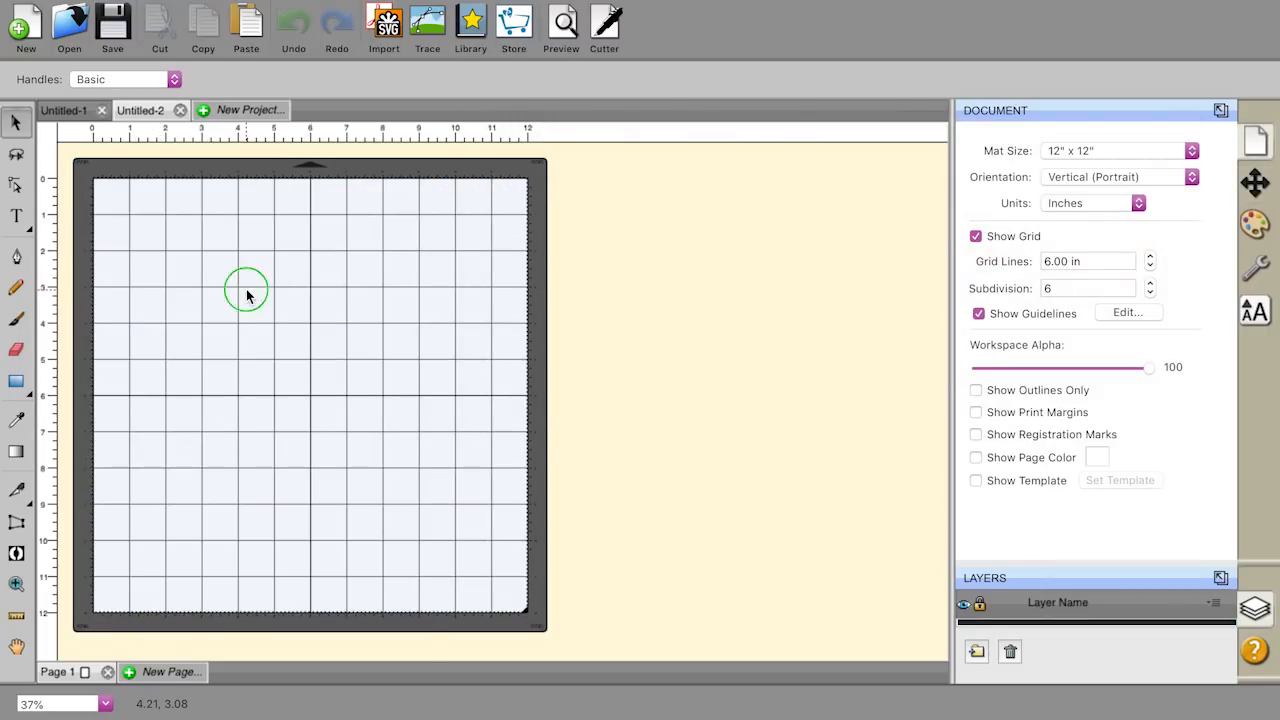
right_click(246, 289)
click(334, 348)
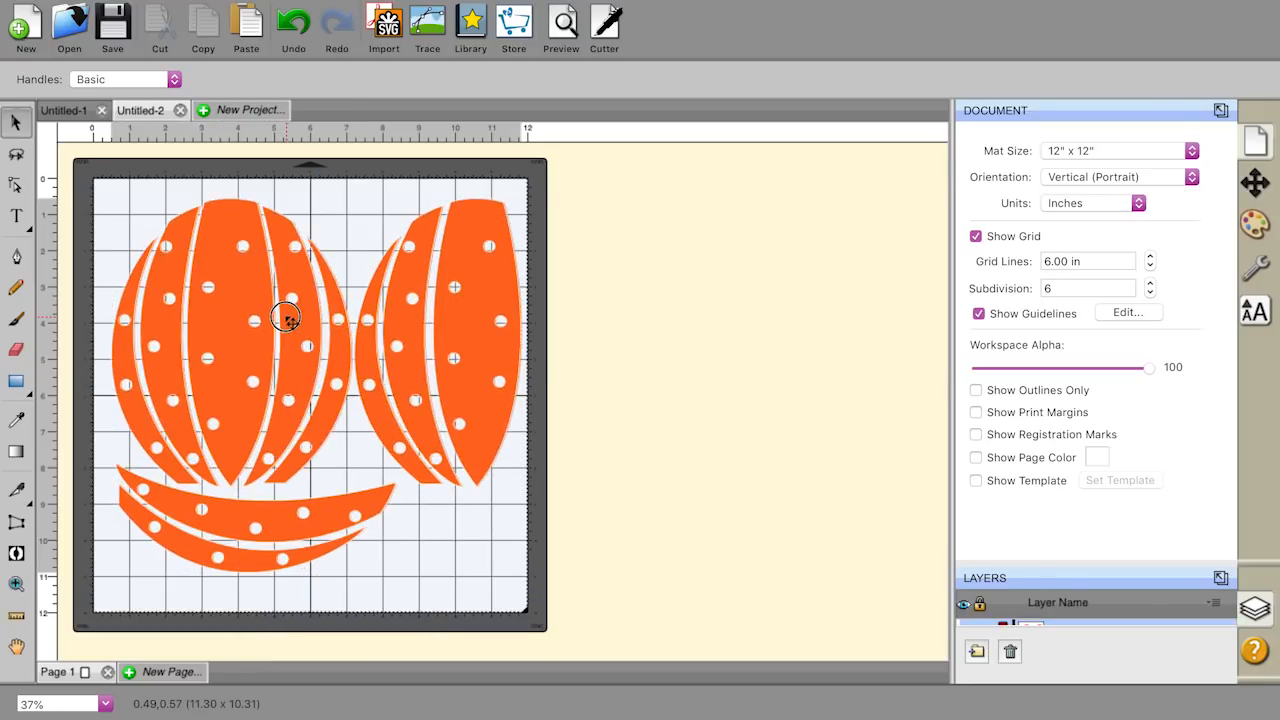
Step: In the first project, erase the partial three-panel pumpkin with a square 2.350 in Eraser
click(69, 112)
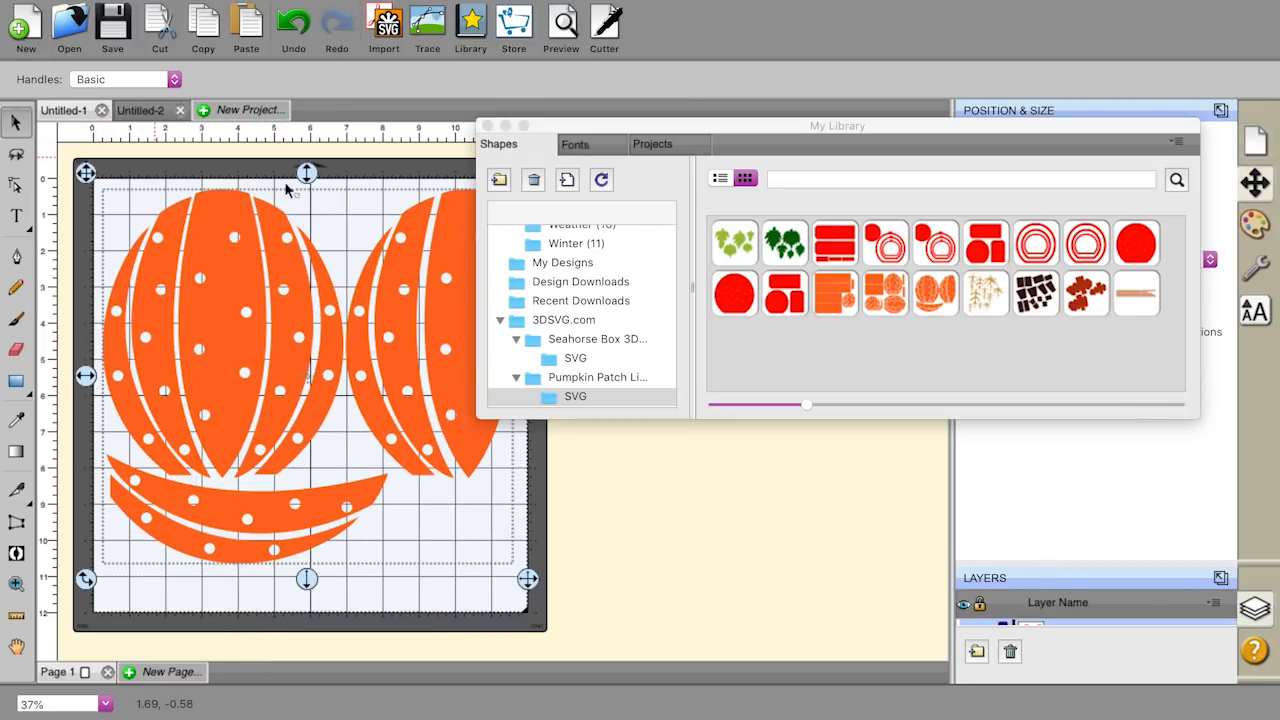
click(487, 125)
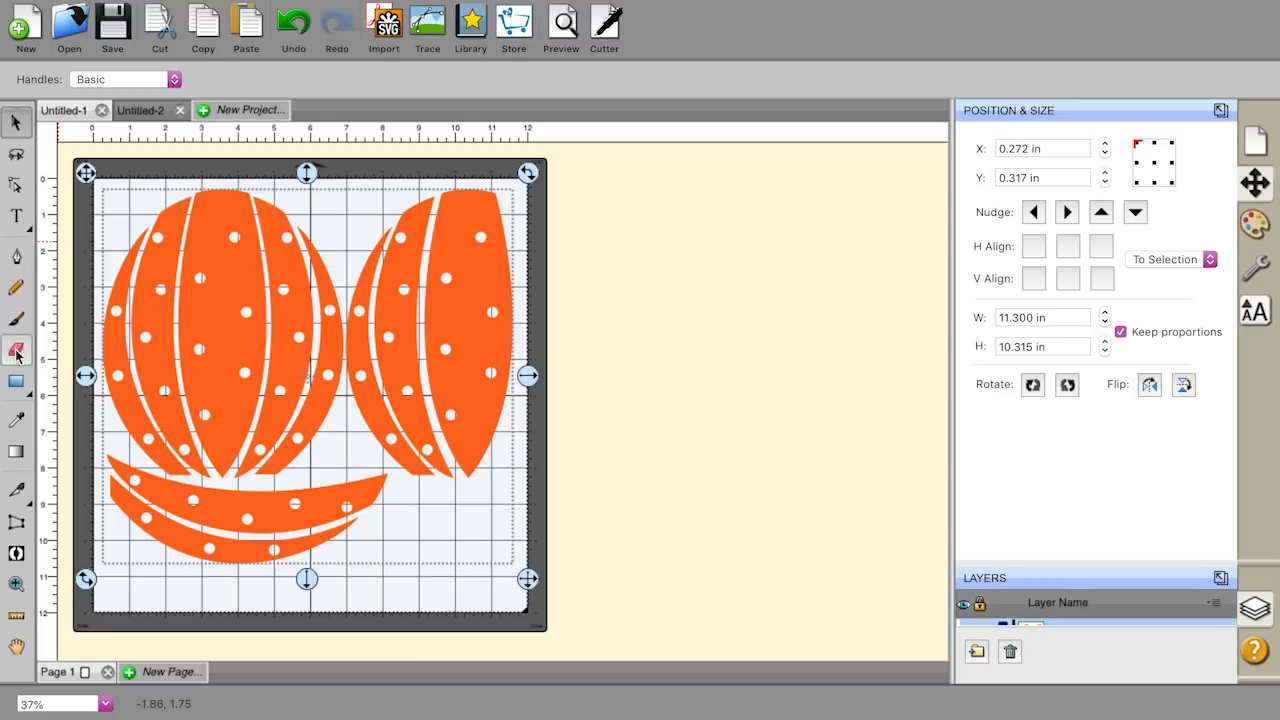
click(16, 351)
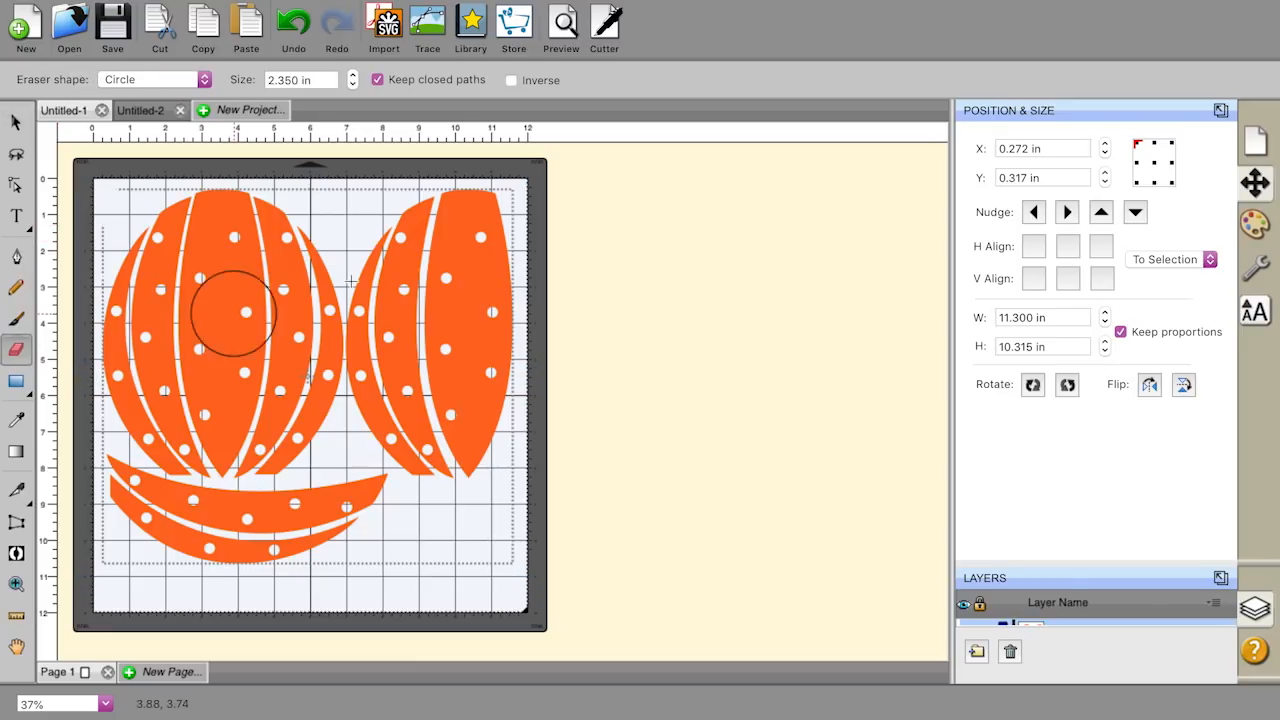
click(170, 80)
click(157, 95)
mouse_move(485, 197)
mouse_down()
mouse_move(486, 441)
mouse_move(451, 449)
mouse_move(393, 392)
mouse_move(406, 246)
mouse_move(423, 223)
mouse_move(440, 371)
mouse_up()
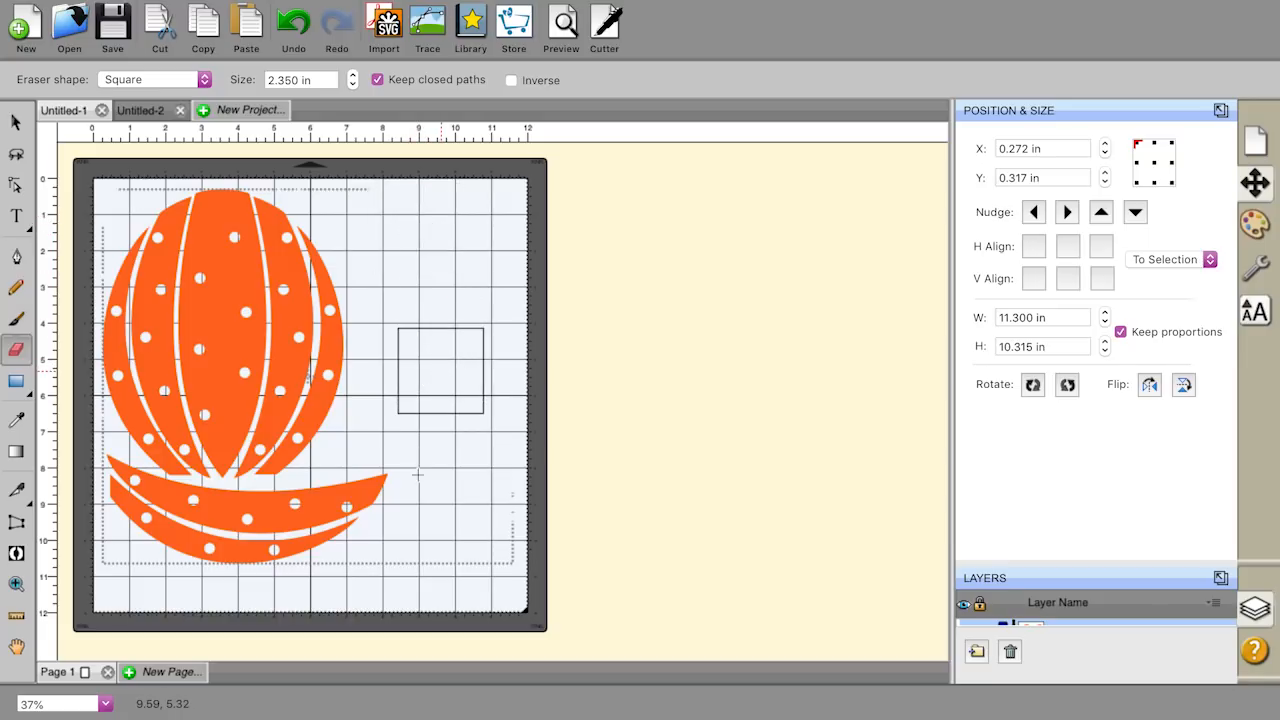
Step: Erase the curved strips below the full pumpkin, removing the last remnants with a circle-shaped Eraser
mouse_move(394, 500)
mouse_down()
mouse_move(326, 526)
mouse_move(168, 531)
mouse_up()
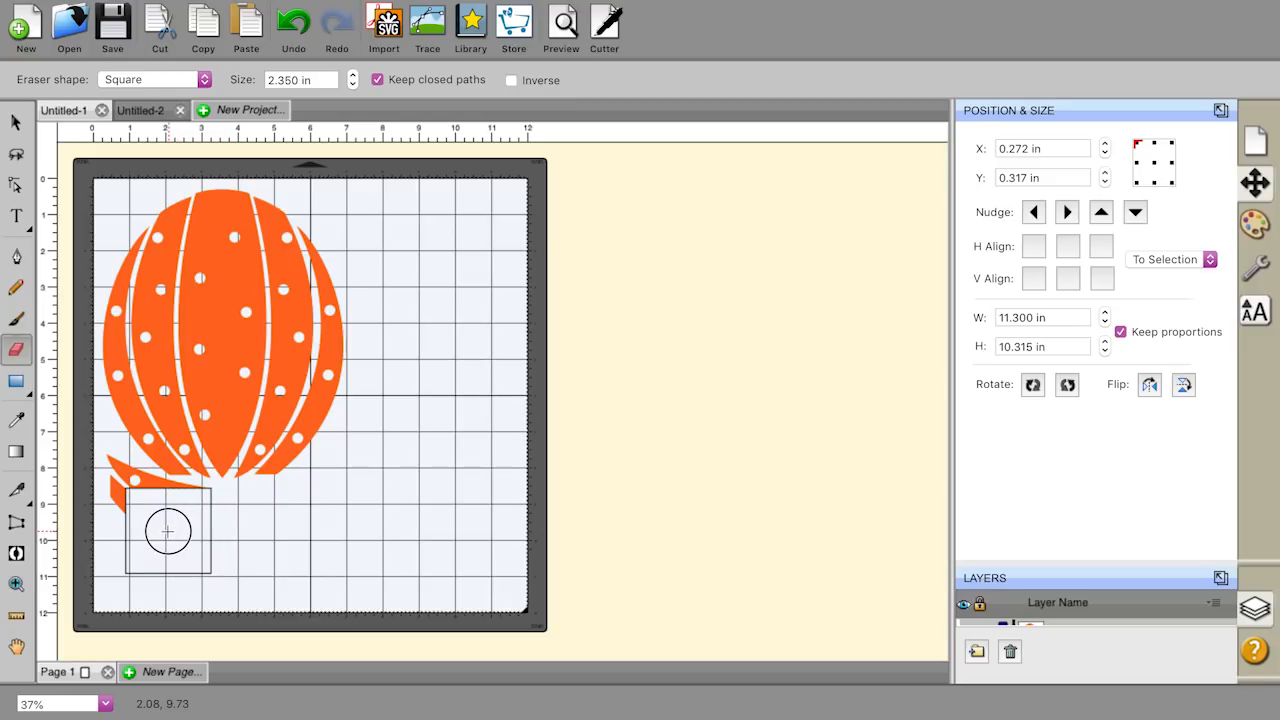
click(170, 79)
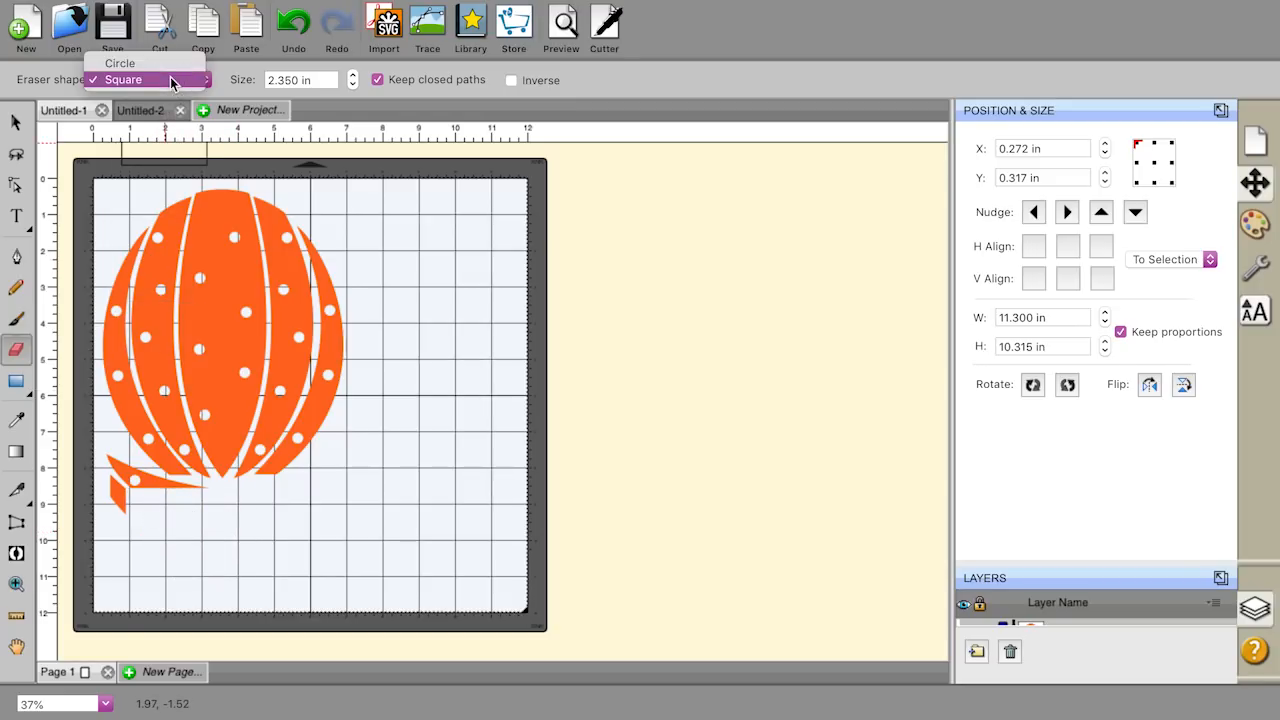
click(159, 64)
drag(104, 497, 208, 525)
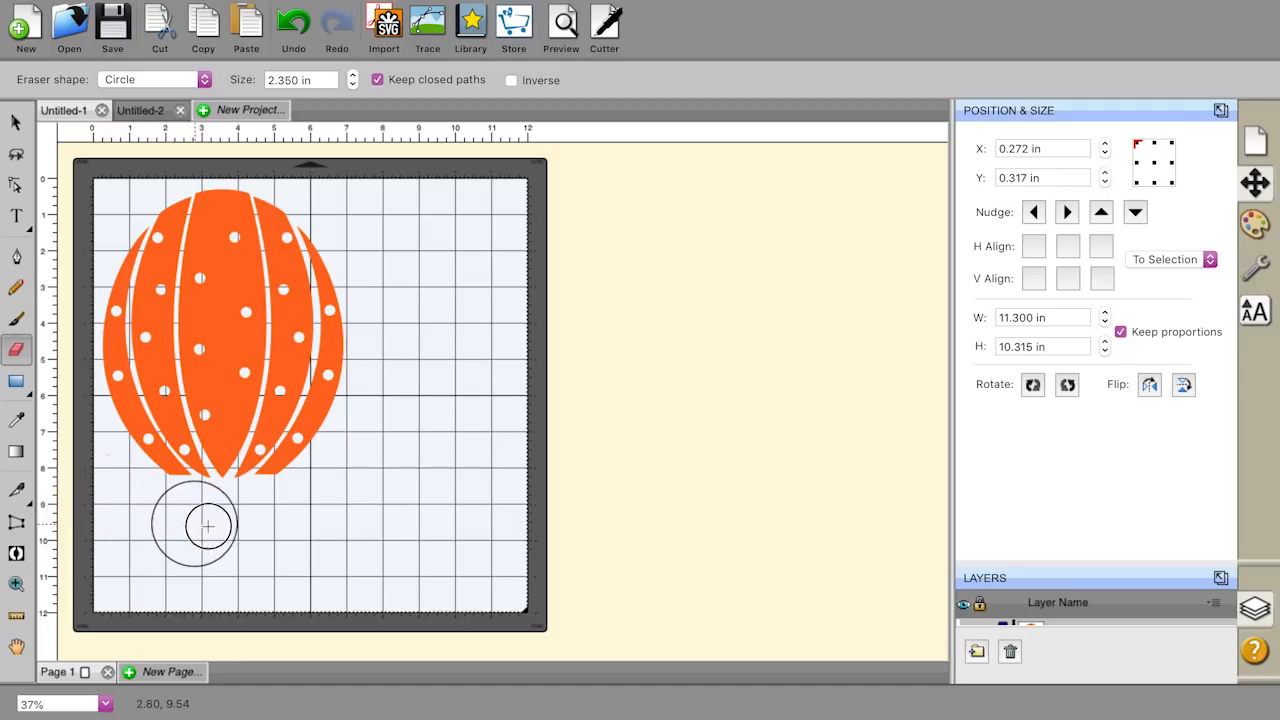
Step: Select the remaining full pumpkin and move it to about X 0.438 in, Y 0.566 in
click(16, 122)
click(230, 298)
drag(247, 312, 243, 329)
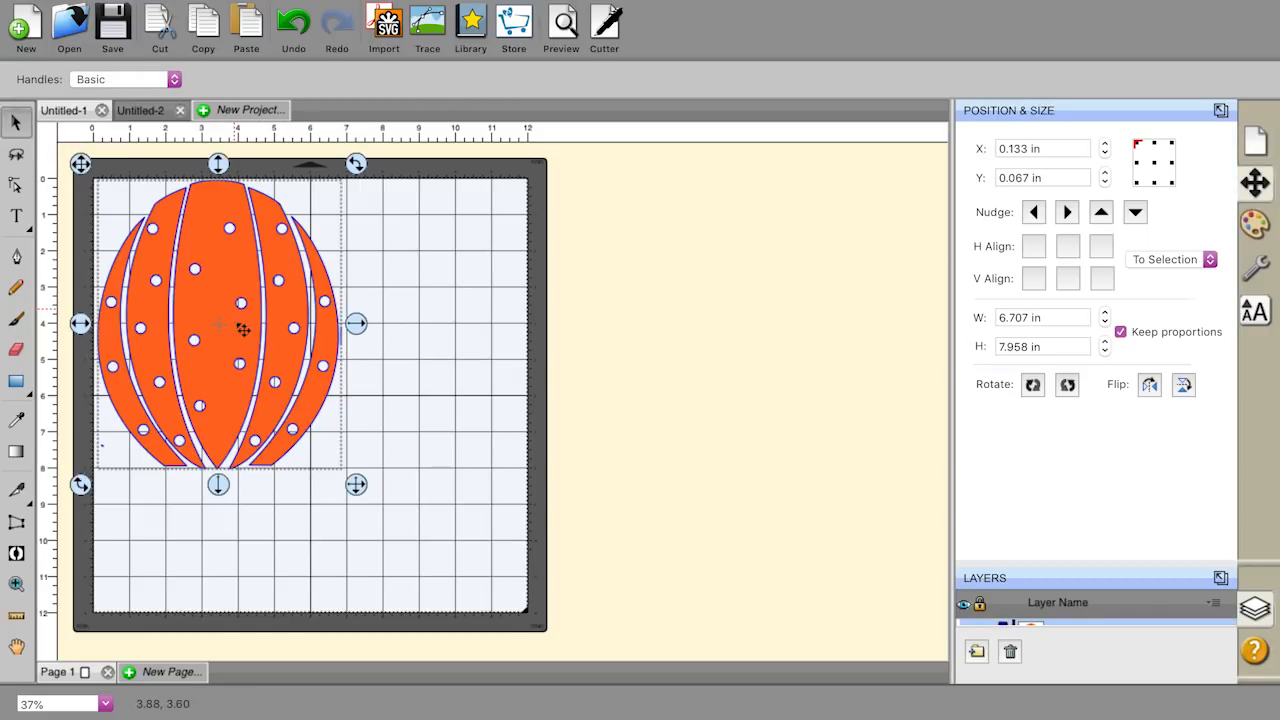
click(289, 520)
click(189, 266)
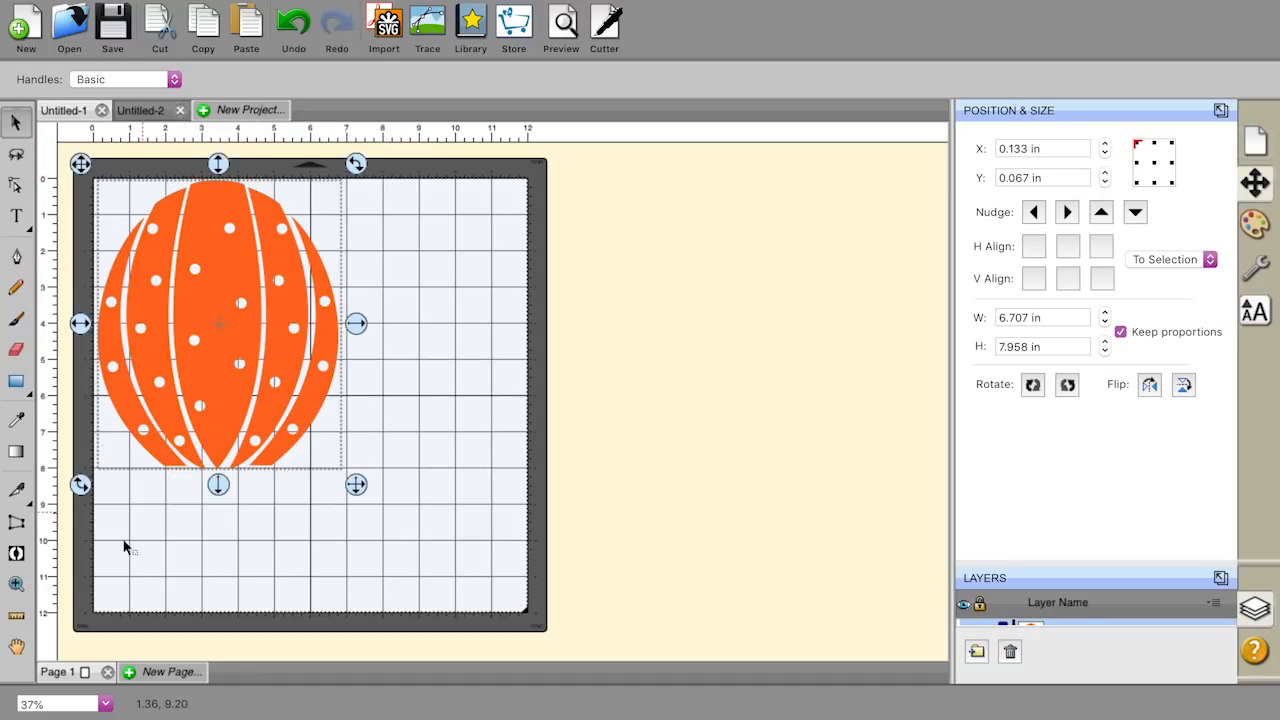
drag(249, 337, 261, 354)
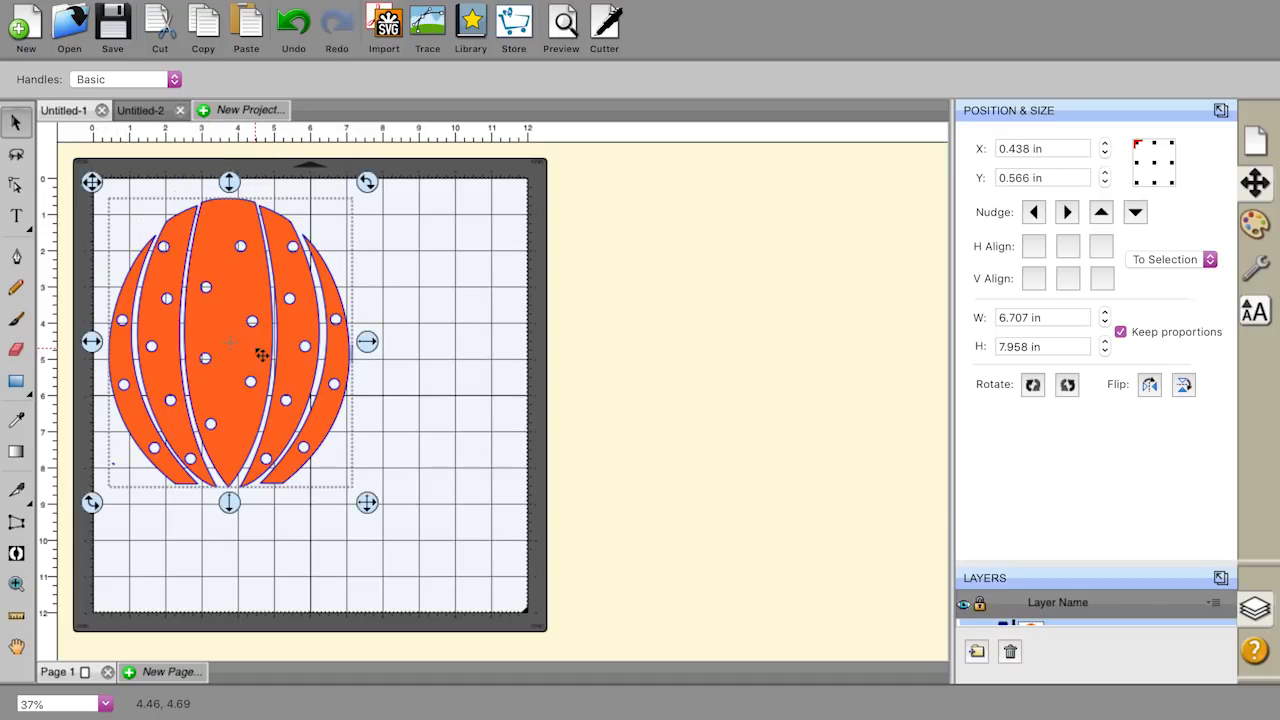
Step: In the second project, erase the full pumpkin and the curved strips with the circular 2.350 in Eraser, keeping the three-panel piece
click(152, 111)
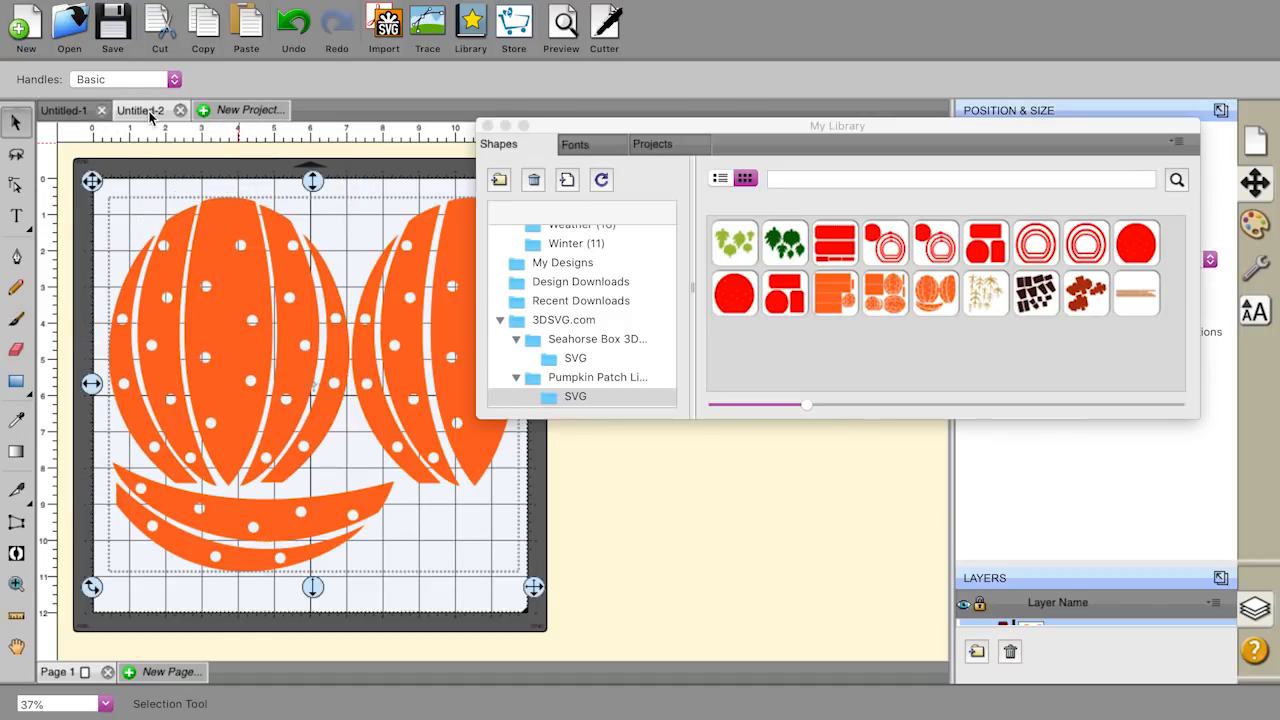
click(487, 126)
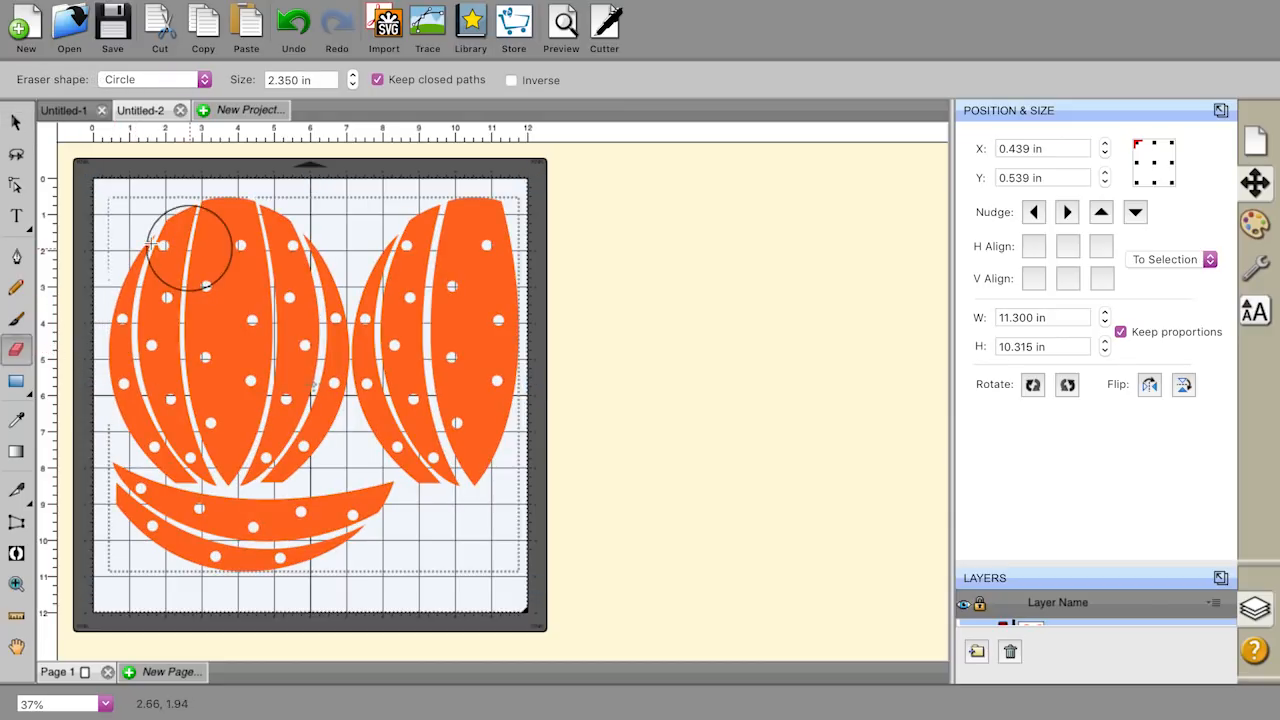
mouse_move(145, 232)
mouse_down()
mouse_move(129, 351)
mouse_move(145, 412)
mouse_move(178, 440)
mouse_move(155, 460)
mouse_move(141, 521)
mouse_move(222, 540)
mouse_move(363, 515)
mouse_move(337, 500)
mouse_move(360, 503)
mouse_move(238, 480)
mouse_move(226, 376)
mouse_move(194, 360)
mouse_move(189, 280)
mouse_move(215, 228)
mouse_move(263, 229)
mouse_move(302, 307)
mouse_move(296, 448)
mouse_move(231, 300)
mouse_up()
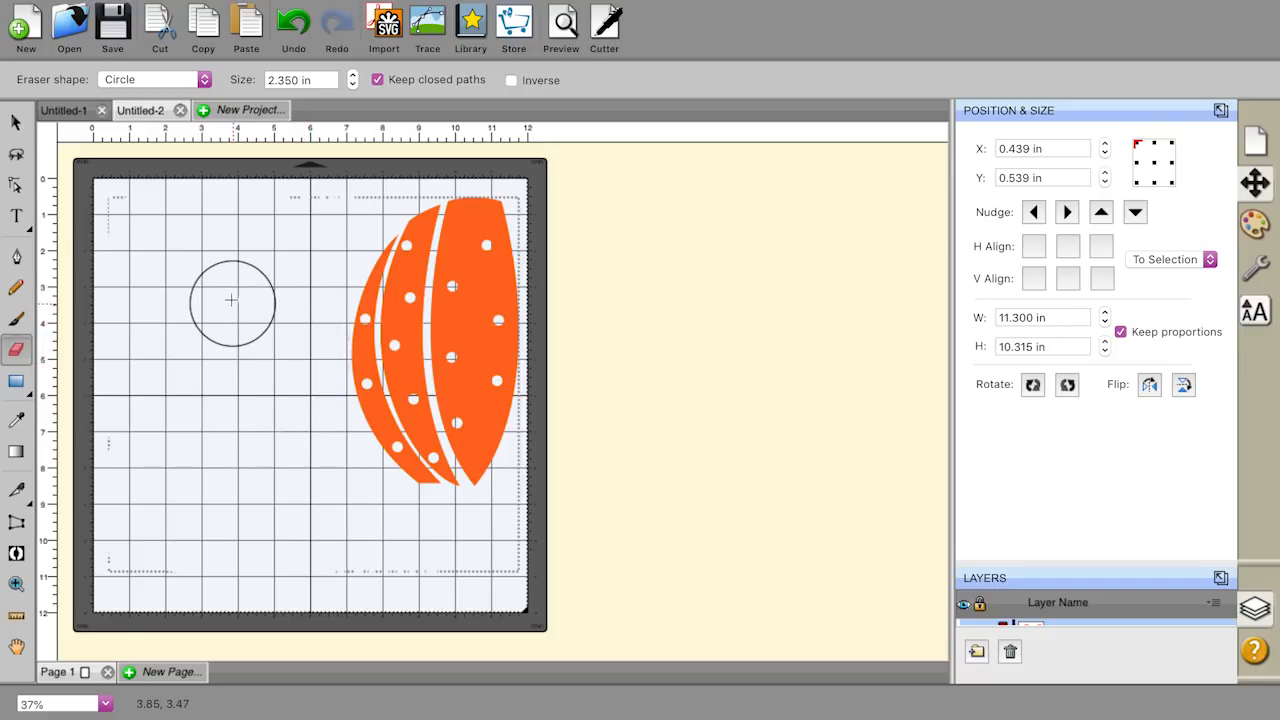
Step: Move the remaining three-panel pumpkin piece to about X 0.516 in, Y 0.484 in on the mat
click(16, 122)
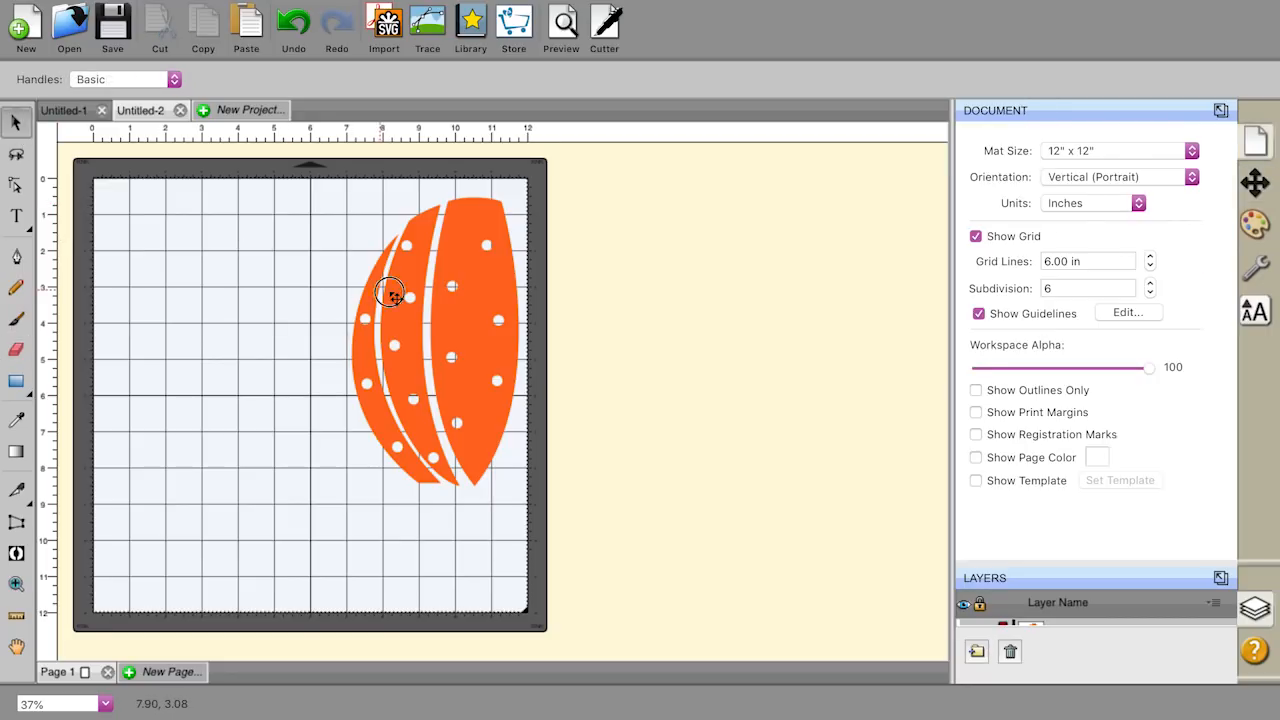
click(396, 299)
drag(459, 307, 235, 307)
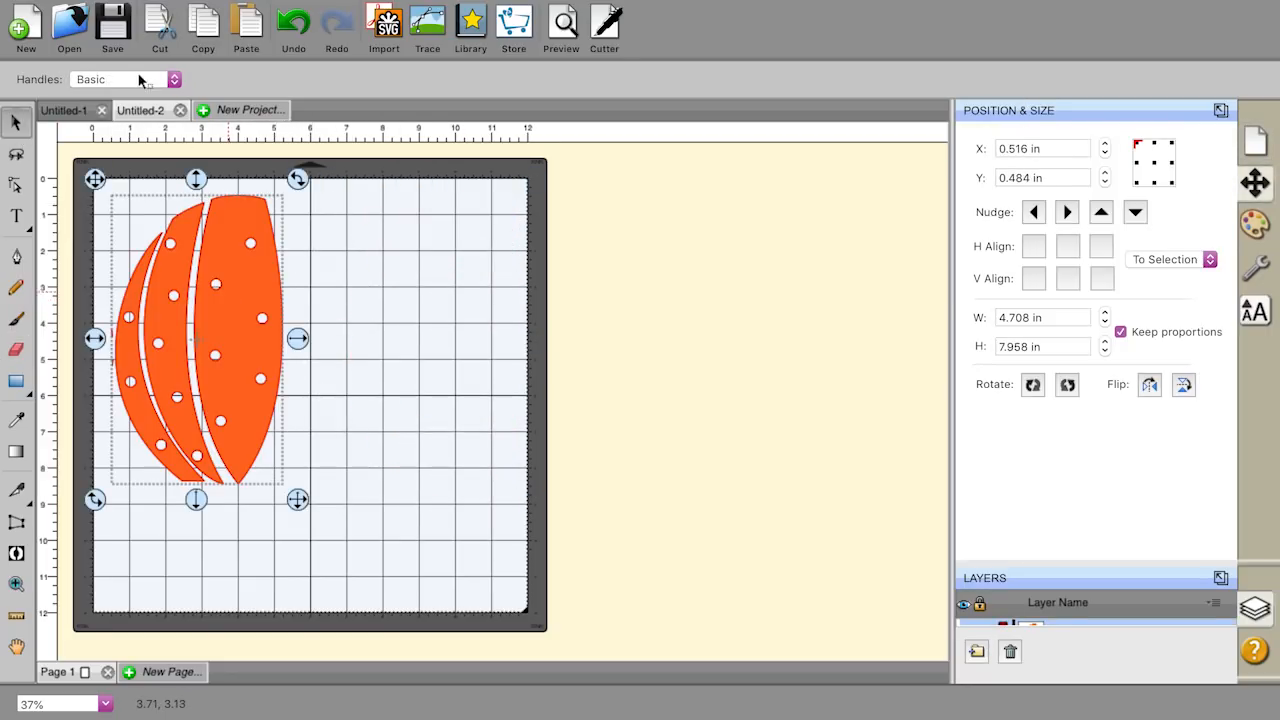
Step: Export the three-panel piece to the Desktop as a Design Space compatible SVG named pumpkin, and return to the first project
click(104, 0)
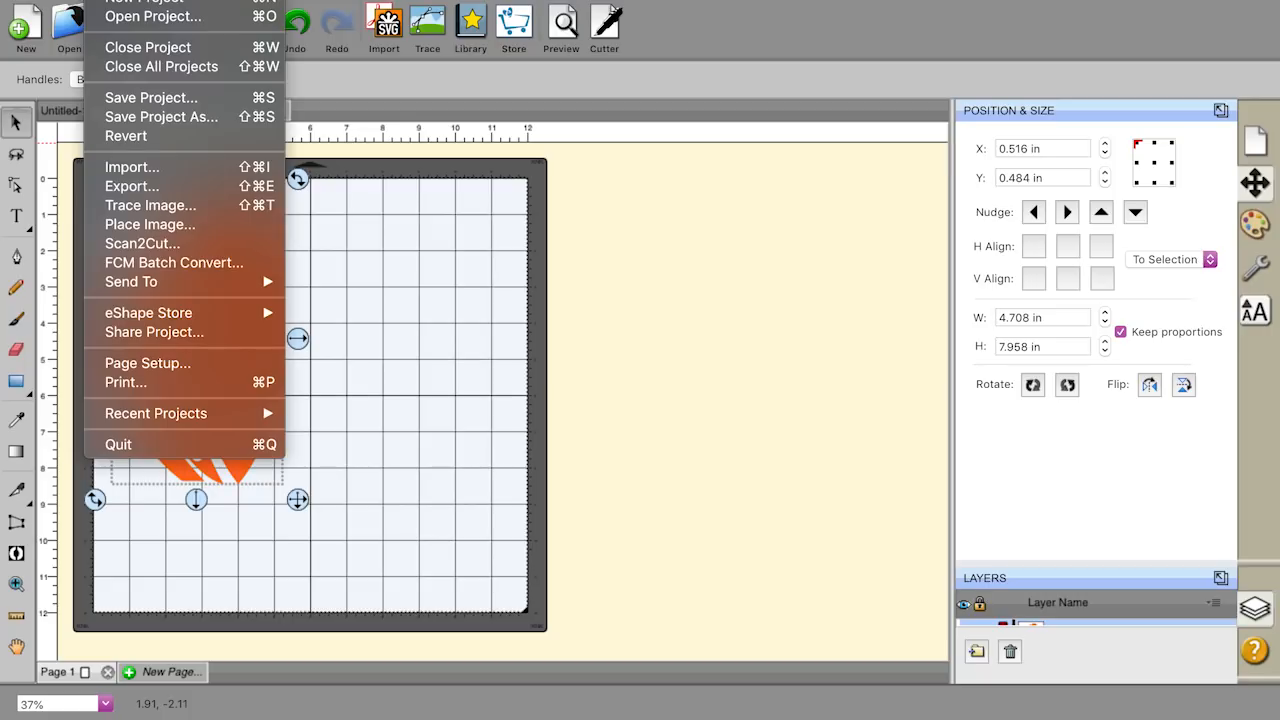
click(131, 186)
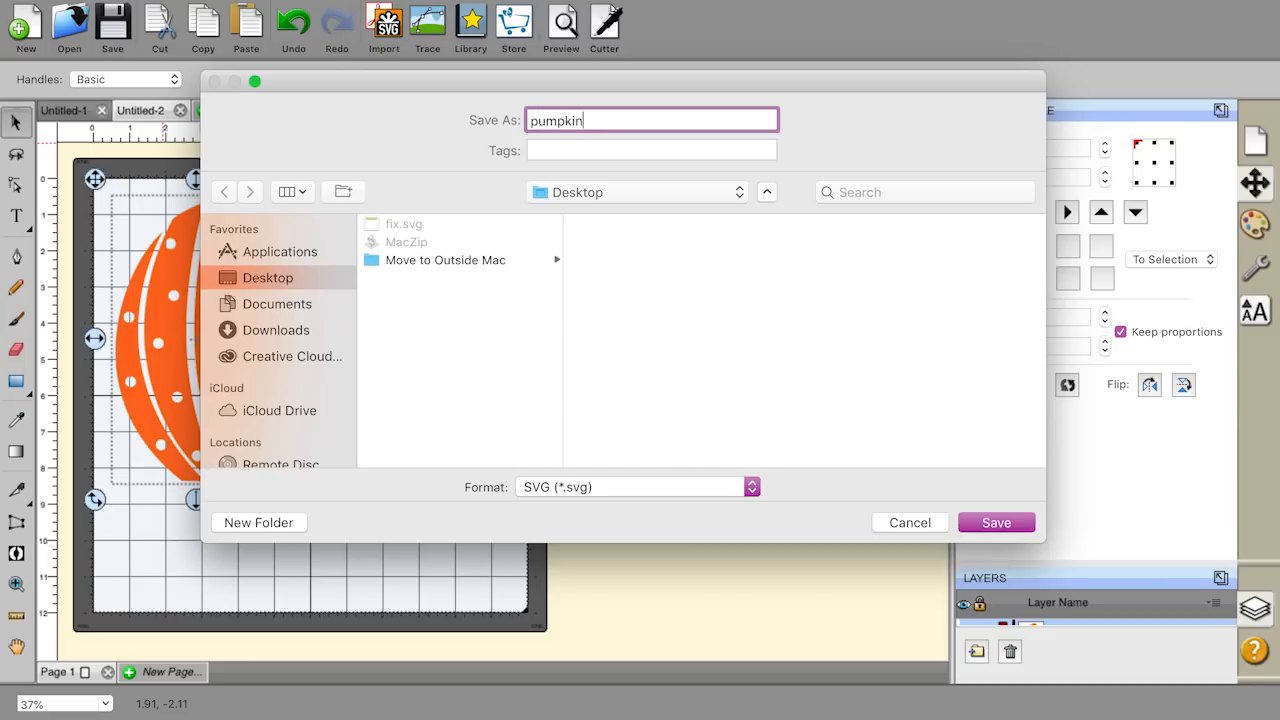
key(Return)
click(716, 503)
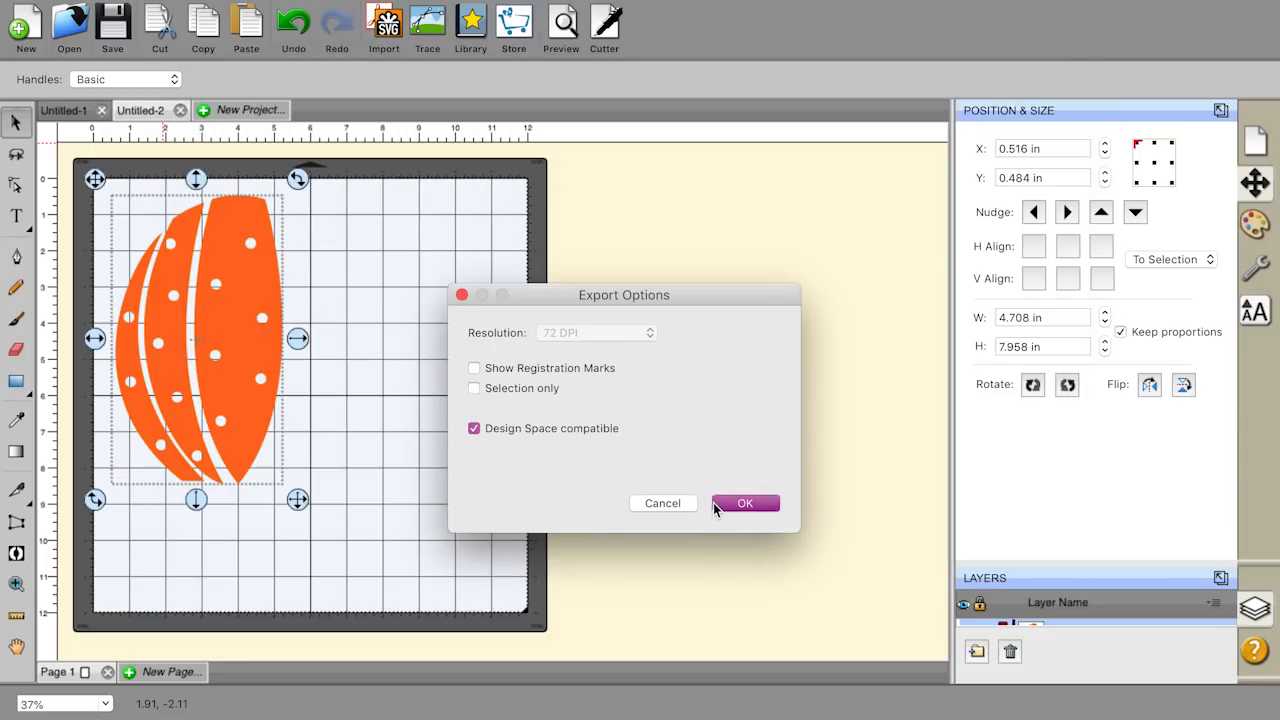
click(63, 111)
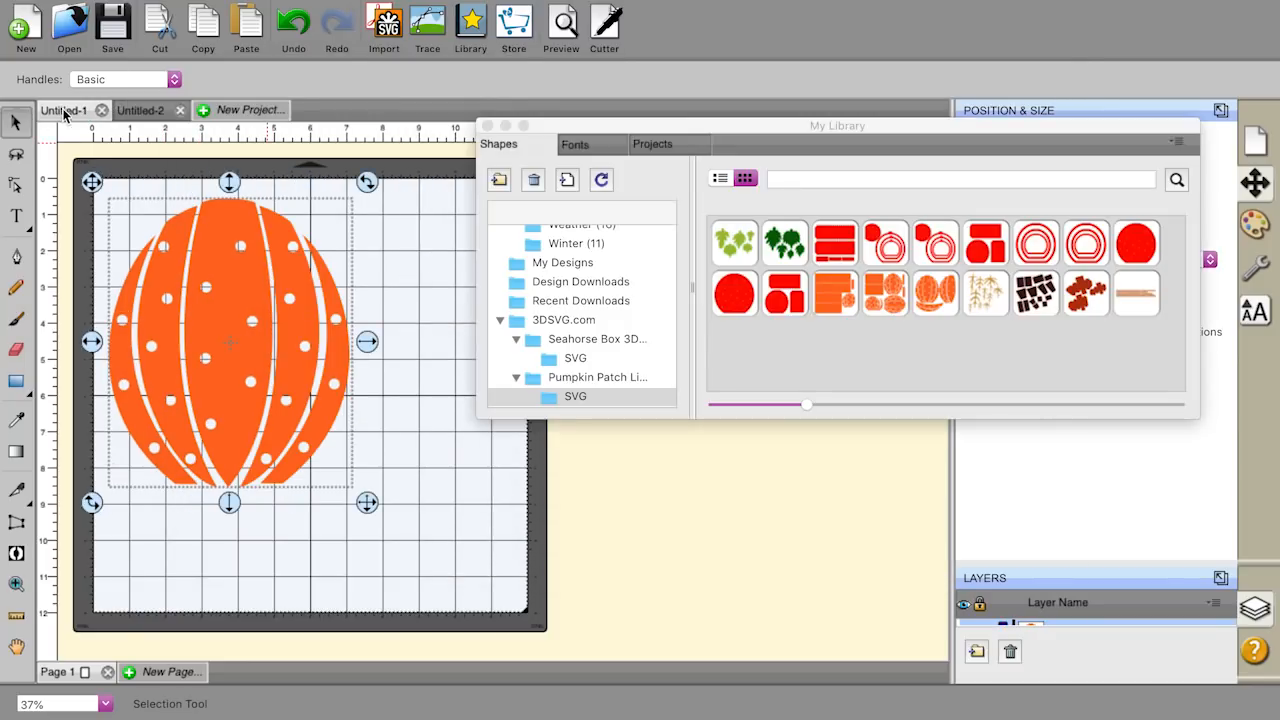
Step: Export the full pumpkin to the Desktop as a ScanNCut FCM file named pumpkin2
click(88, 1)
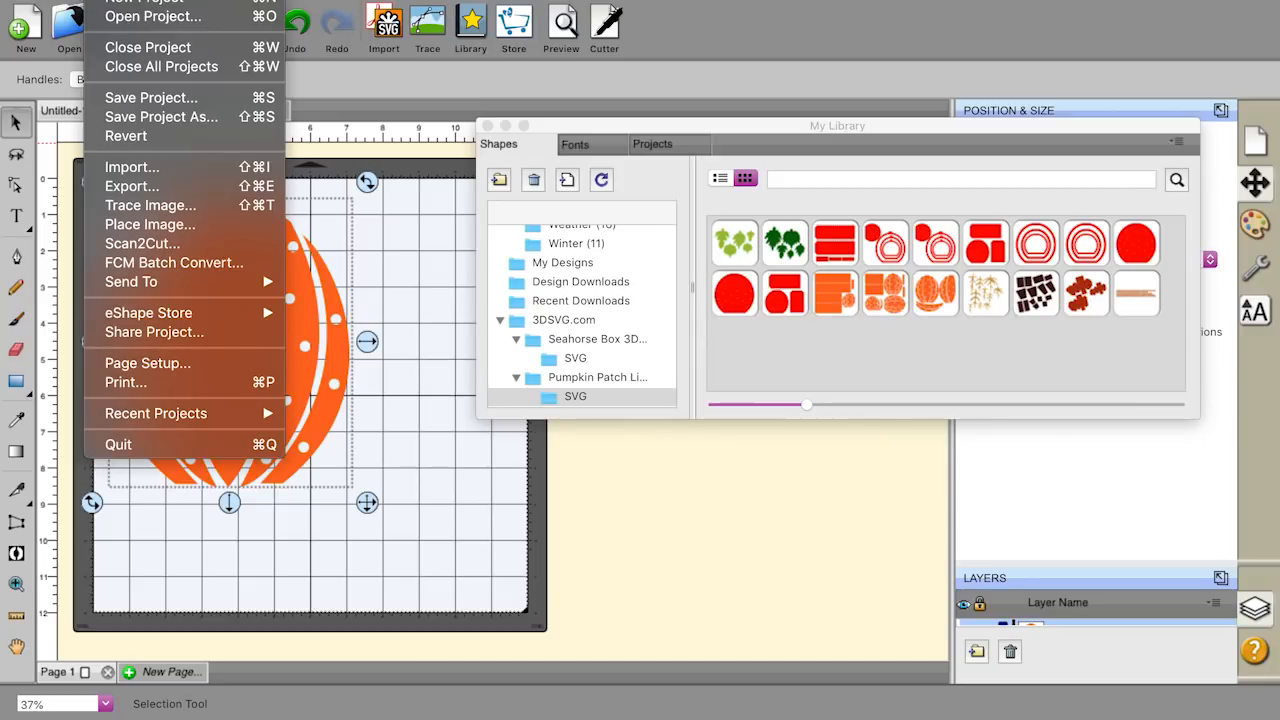
click(149, 188)
click(585, 486)
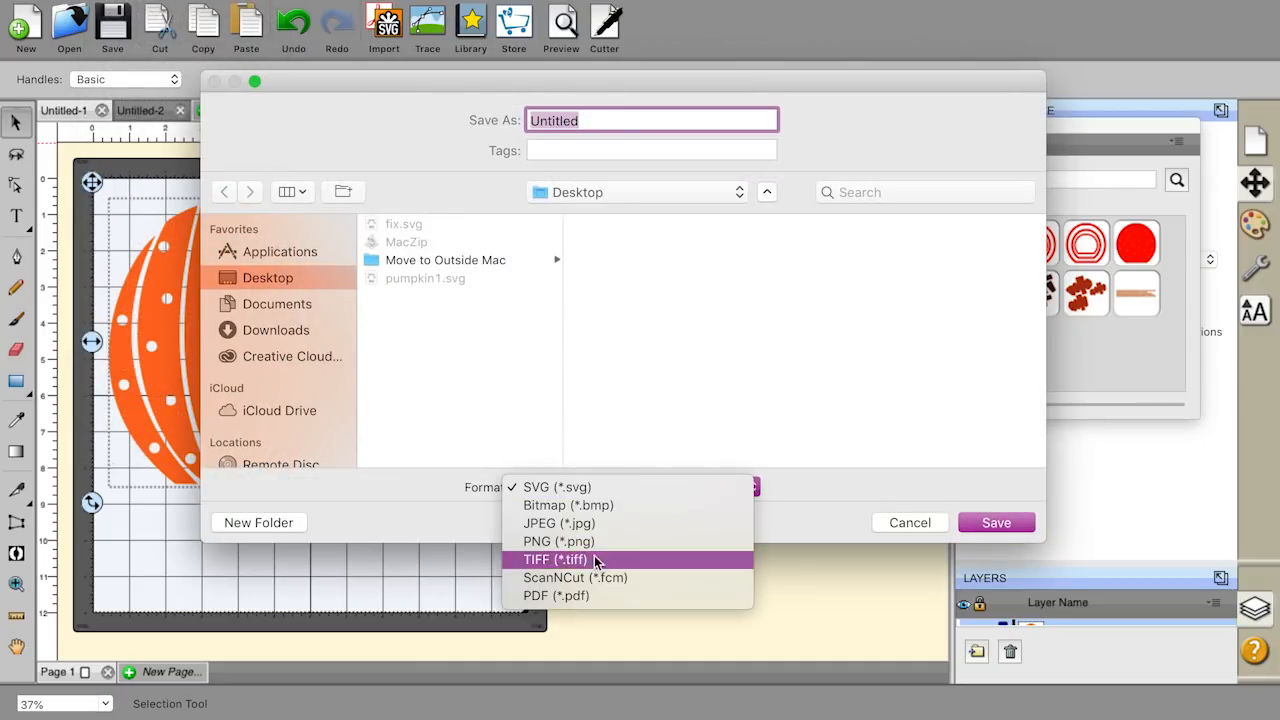
click(594, 571)
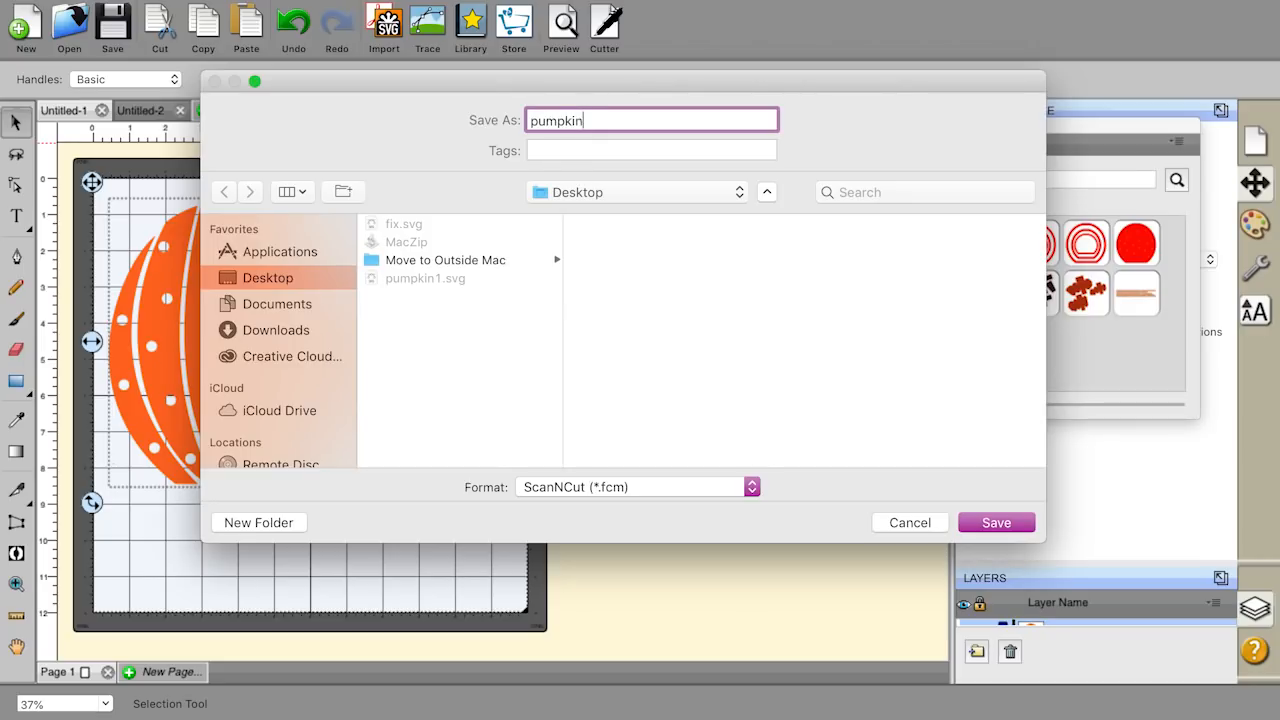
key(Return)
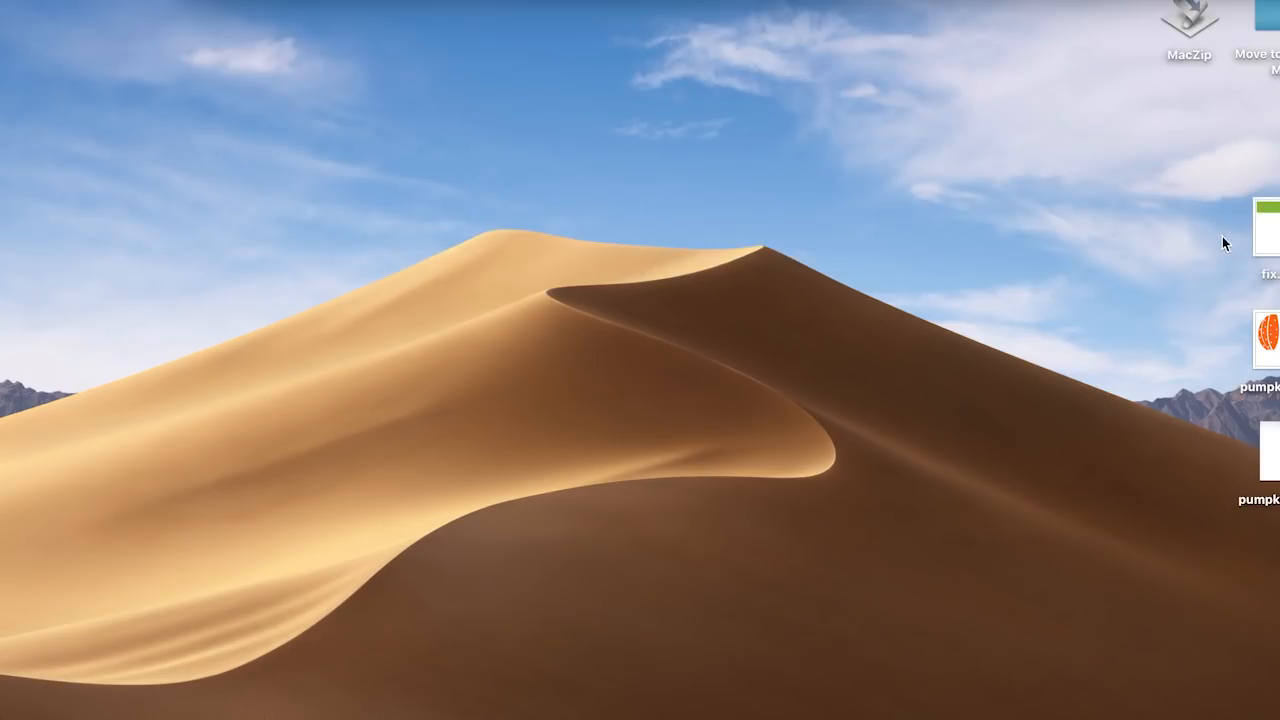
Step: On the macOS desktop, select fix.svg, pumpkin1.svg and pumpkin2.fcm together and move them toward the middle of the screen
drag(1220, 235, 1279, 448)
drag(1277, 444, 884, 393)
click(851, 182)
Step: Single out fix.svg, pumpkin1.svg and pumpkin2.fcm one after another and move each file to the Trash
drag(851, 182, 641, 190)
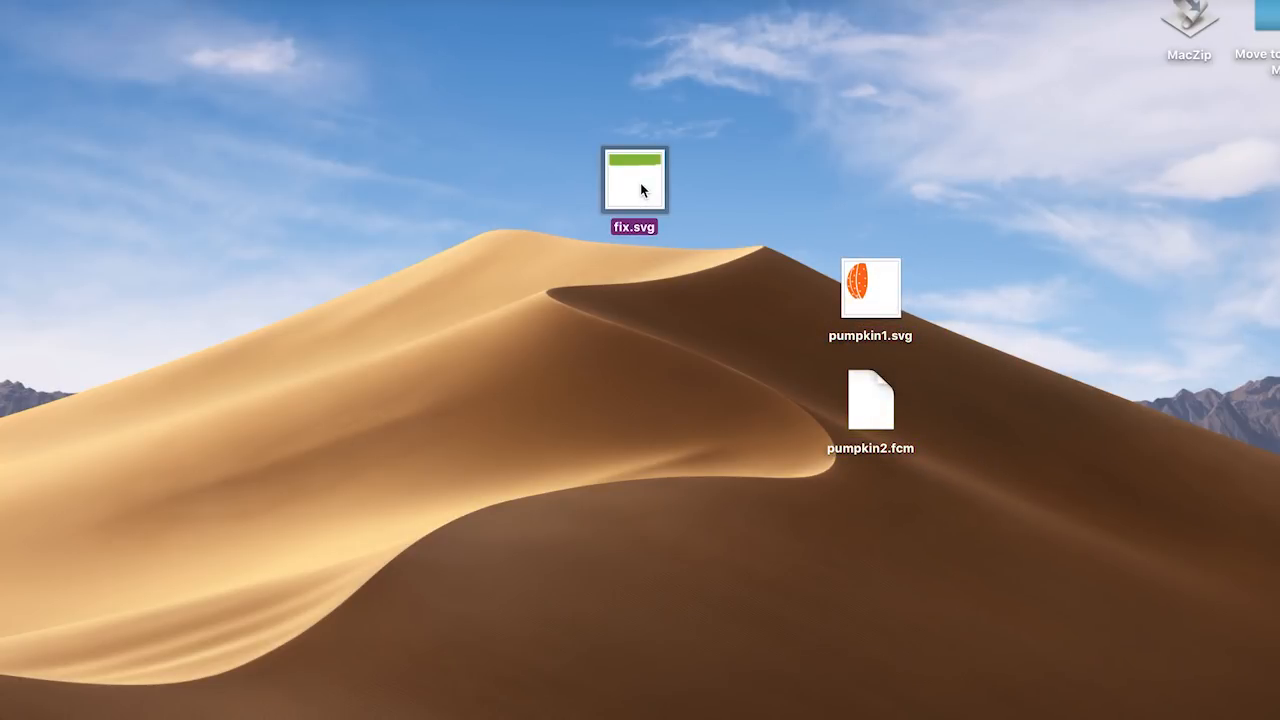
drag(880, 296, 628, 250)
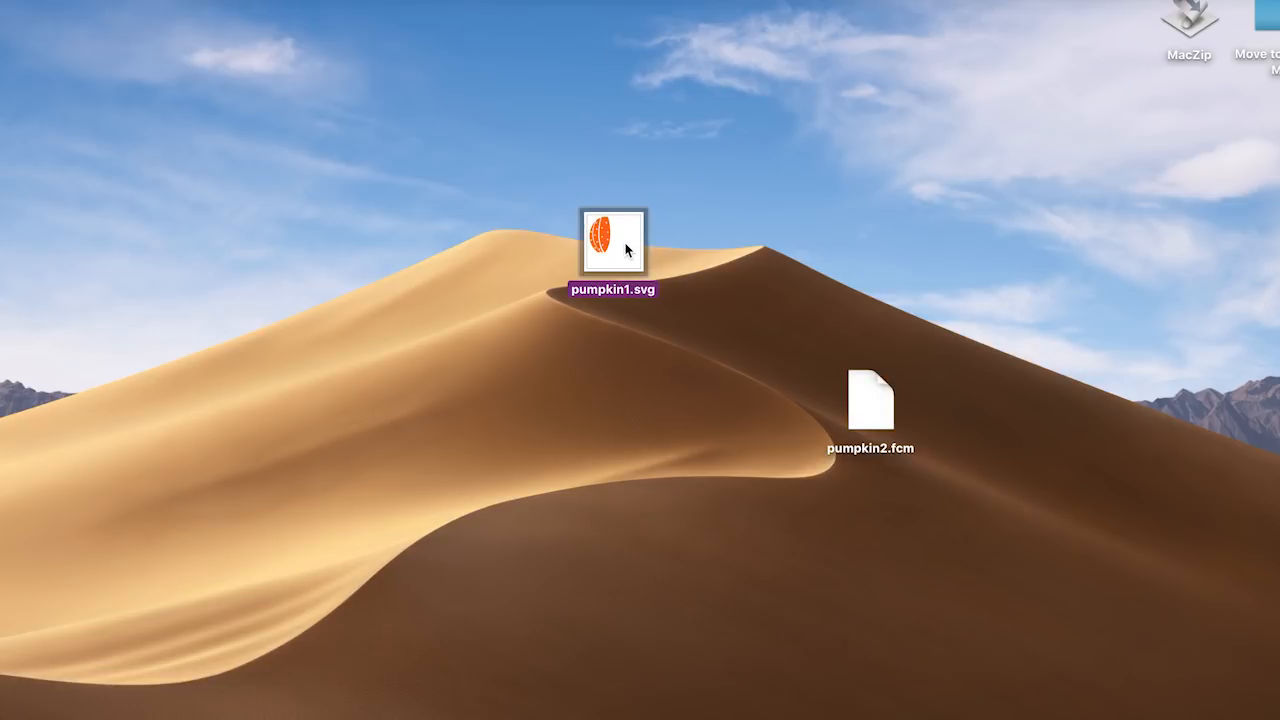
drag(866, 398, 580, 310)
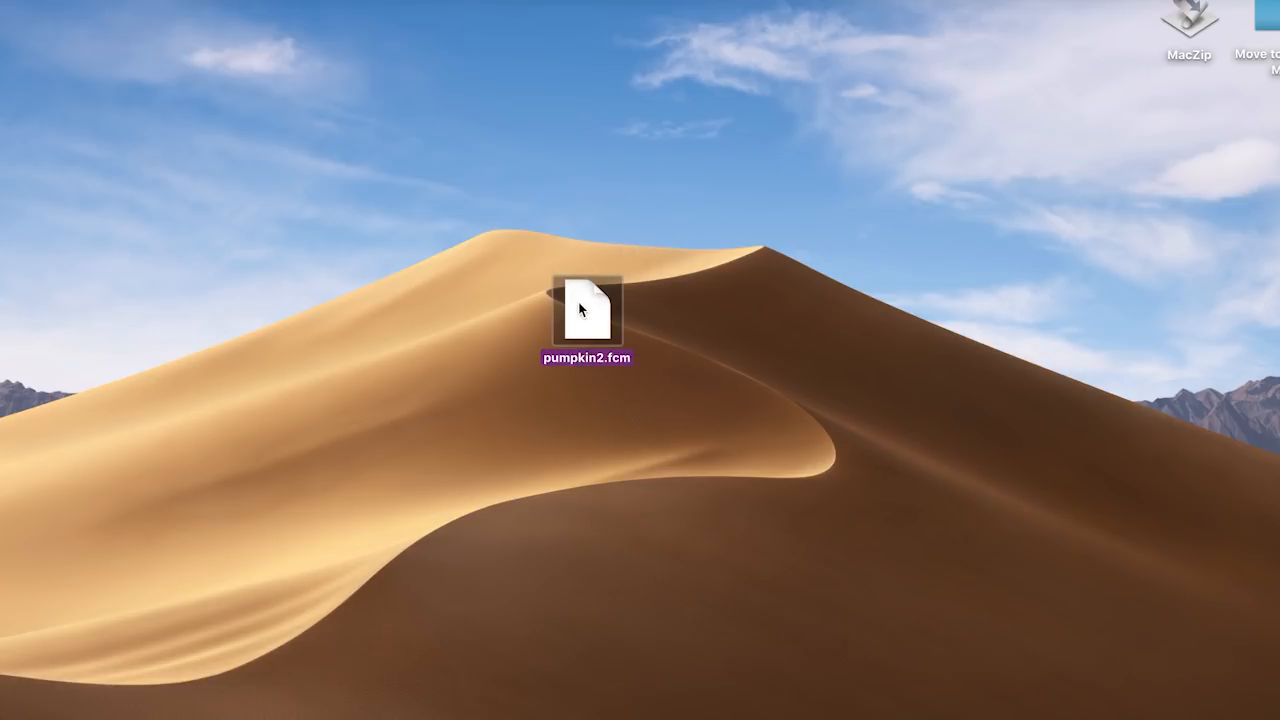
key(super+BackSpace)
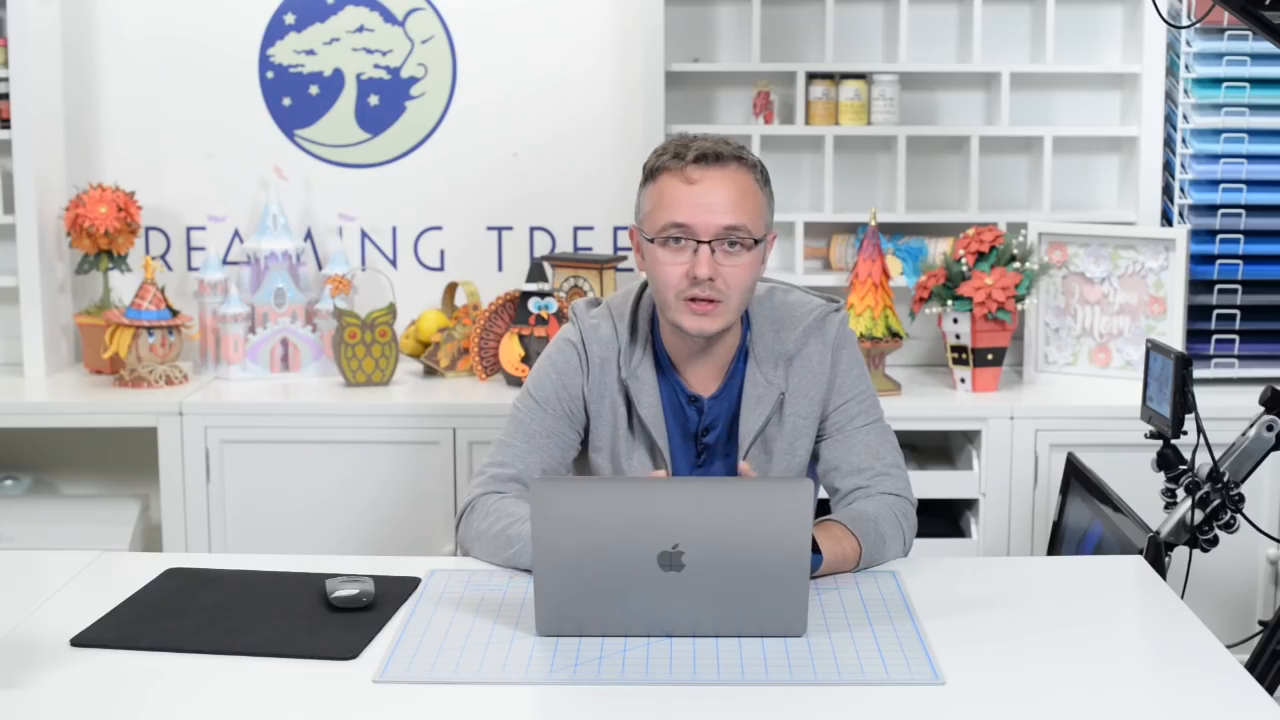